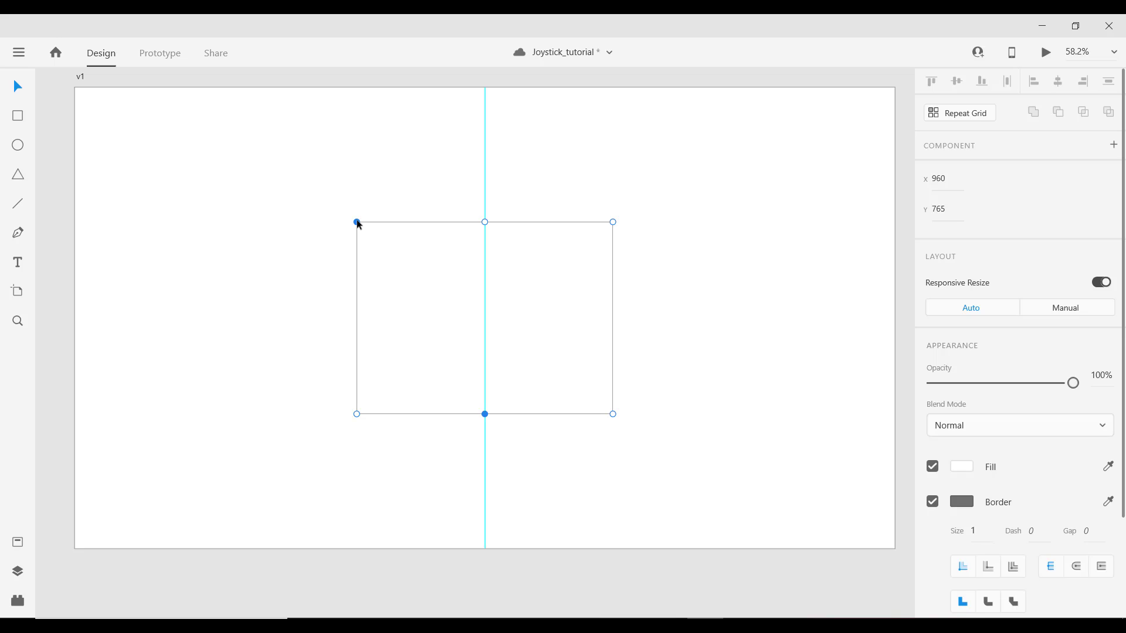
- Convert the rectangle's four corner points and the top and bottom midpoints into smooth curve points
double_click(356, 222)
double_click(484, 222)
double_click(613, 222)
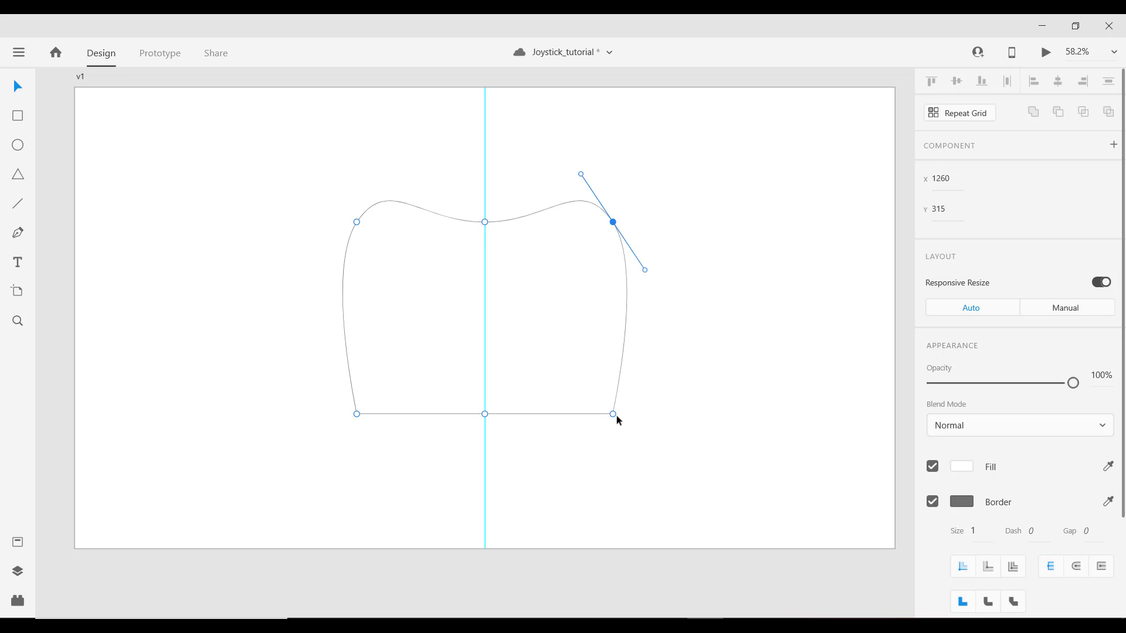
double_click(613, 414)
double_click(485, 414)
double_click(357, 414)
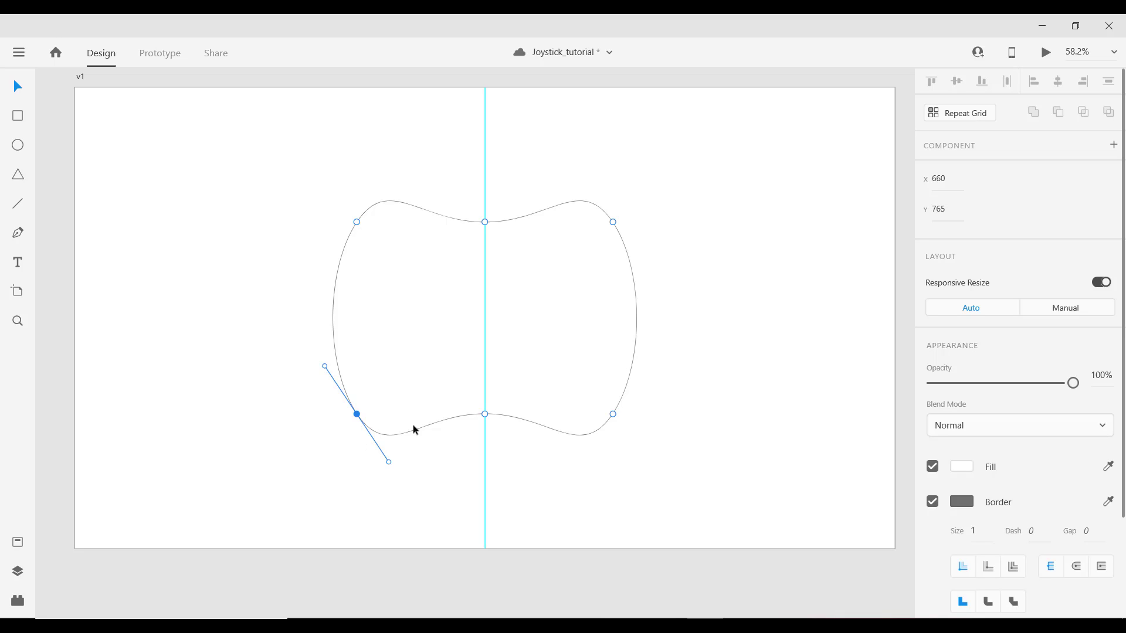
- Move the shape's two bottom corner points straight down together by about 60 px
shift+click(613, 414)
key(shift+Down)
key(shift+Down)
key(shift+Down)
key(shift+Down)
key(shift+Down)
key(shift+Down)
key(shift+Down)
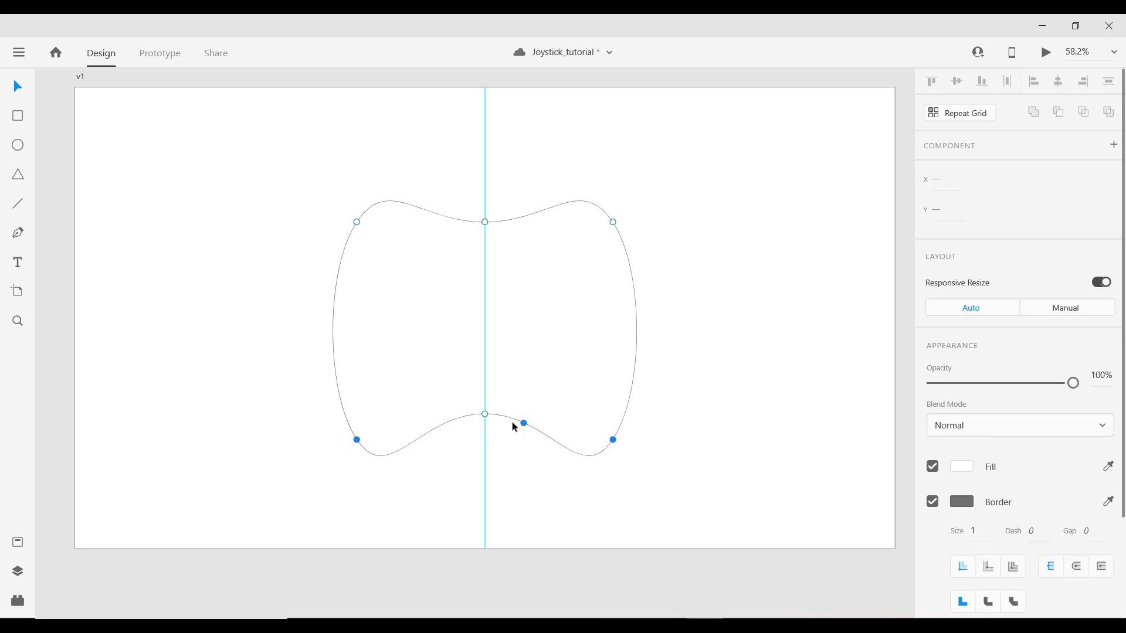
- Raise the shape's bottom middle point to Y 705 to deepen the arch between the grips
click(485, 415)
key(shift+Up)
key(shift+Up)
key(shift+Up)
key(shift+Up)
key(shift+Up)
key(shift+Up)
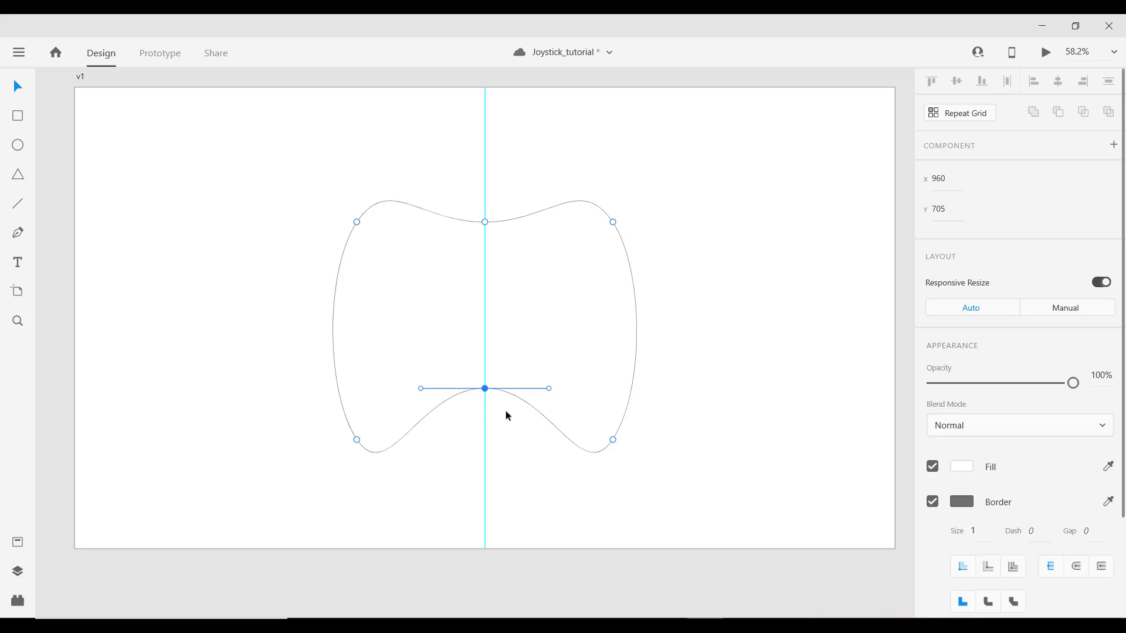
- Lower the shape's top middle point by 20 px and finish editing the path
click(485, 222)
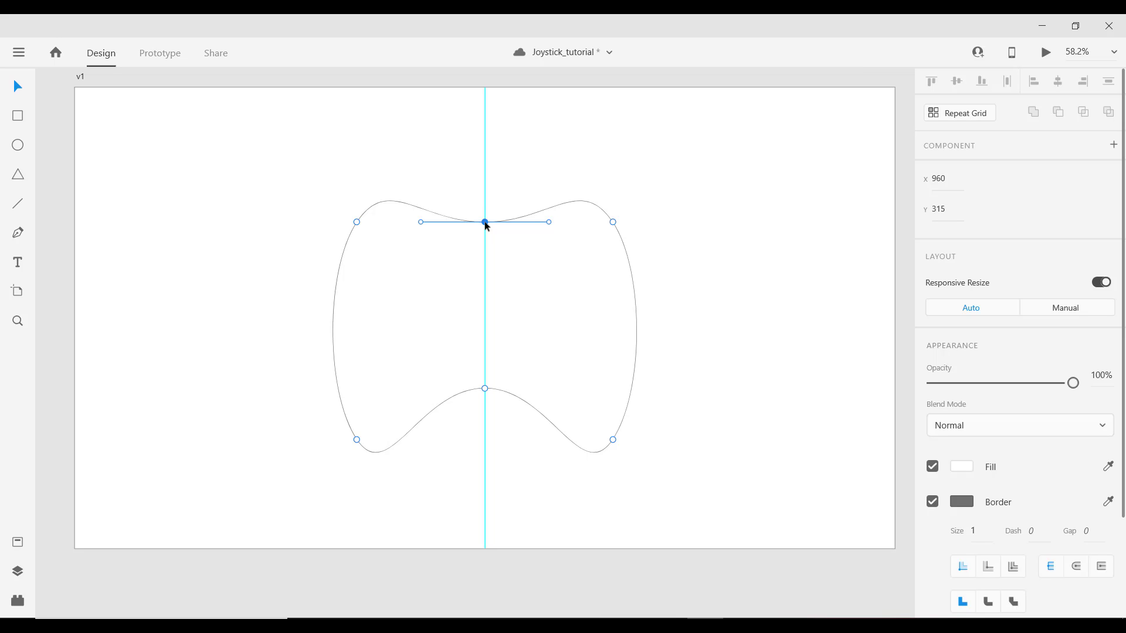
key(shift+Down)
key(shift+Down)
click(545, 268)
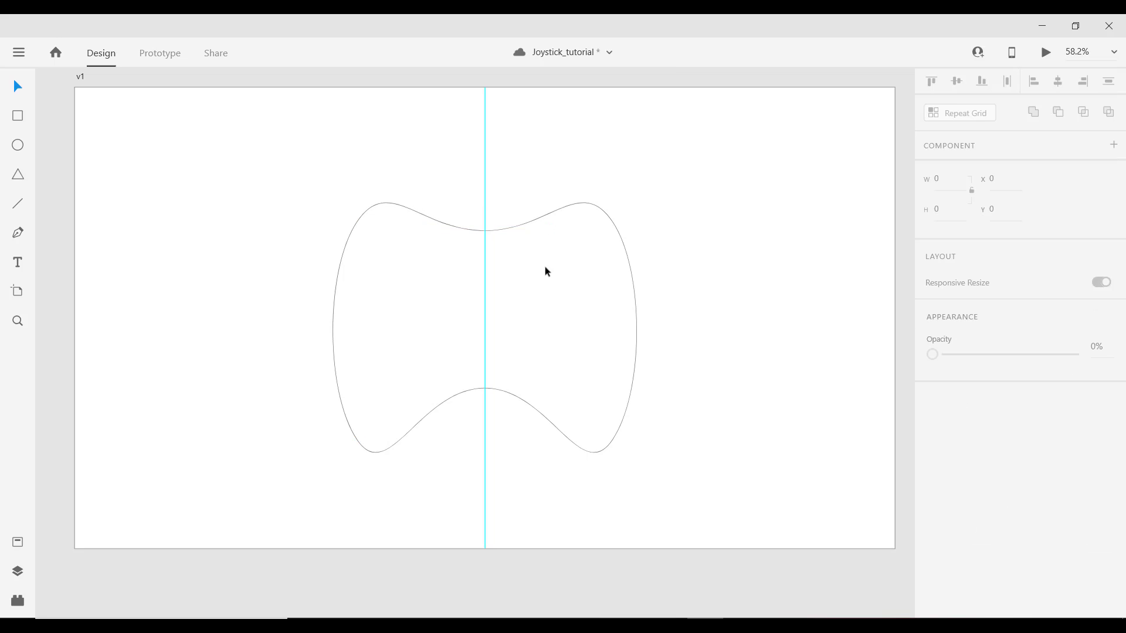
- Remove the controller shape's border and change its fill to a radial gradient
click(544, 271)
click(933, 541)
click(962, 505)
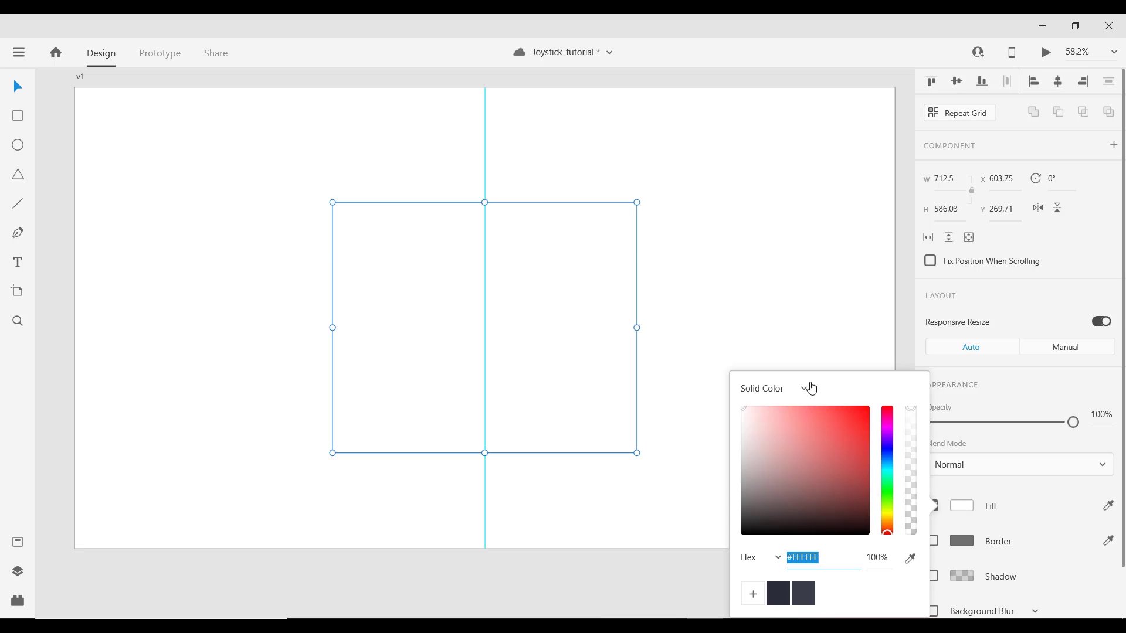
click(805, 390)
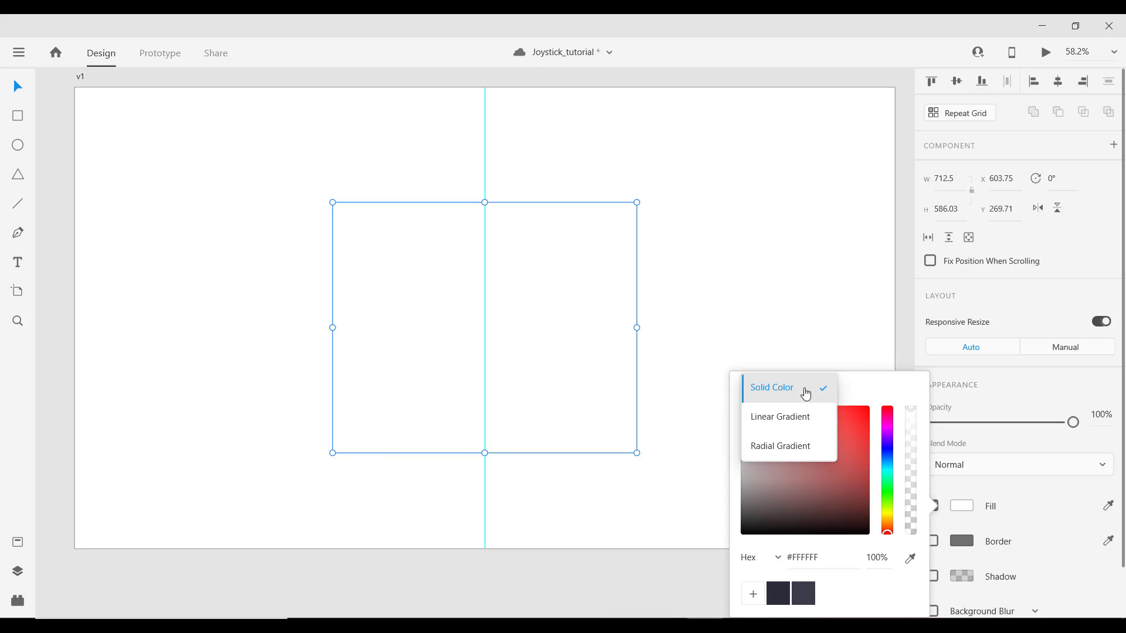
click(782, 446)
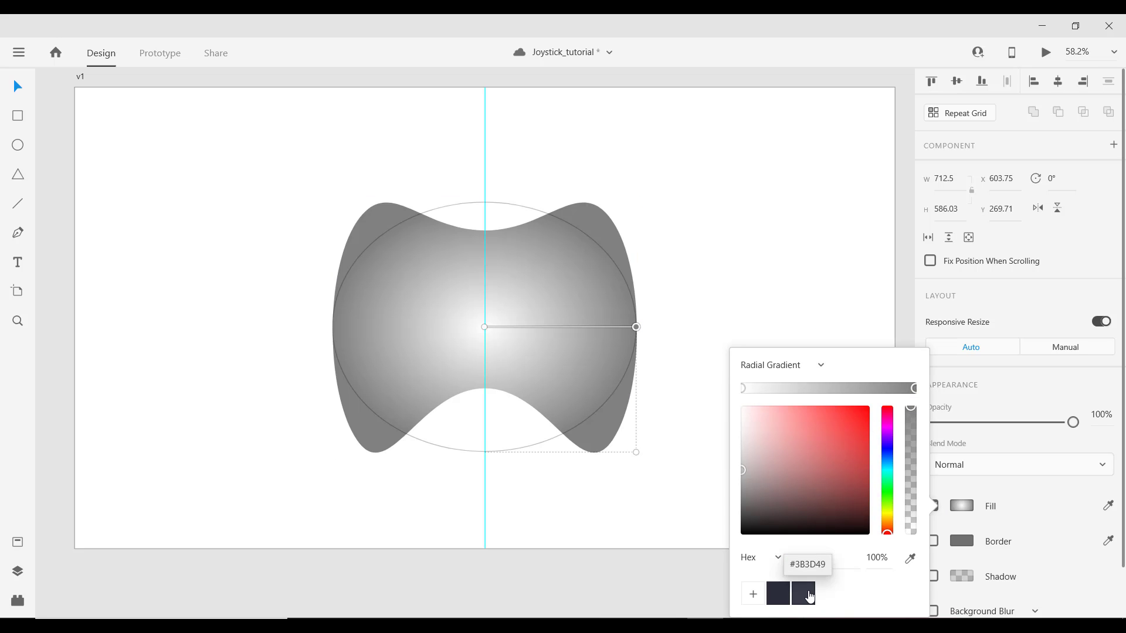
- Colour the radial gradient's outer stop #3B3D49 and its centre stop #2C2E38
click(809, 596)
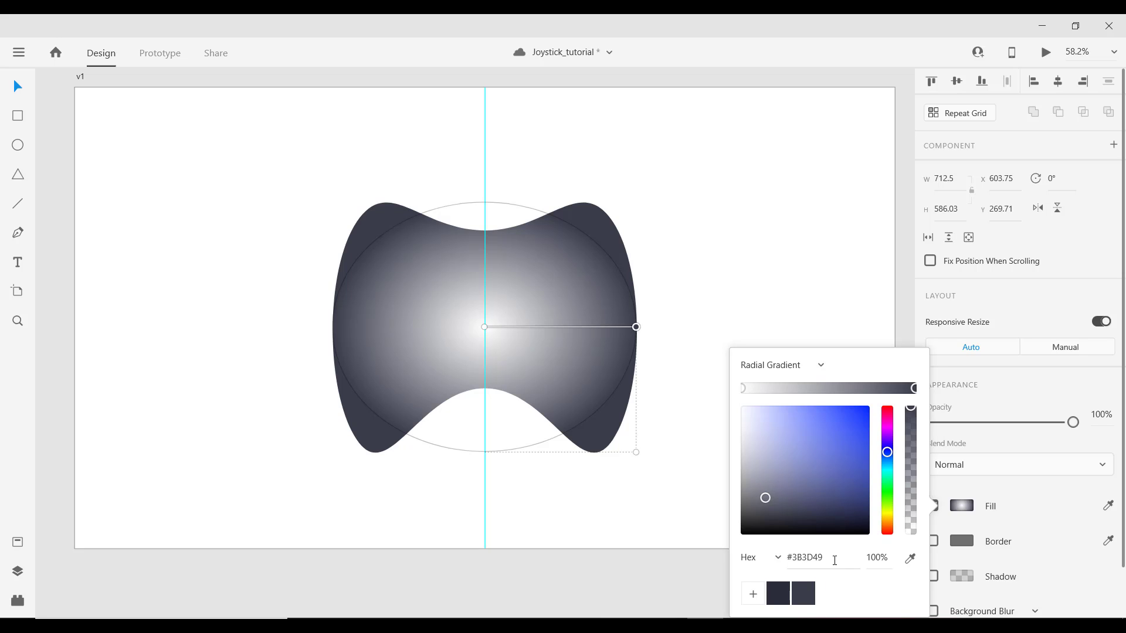
click(743, 389)
click(775, 596)
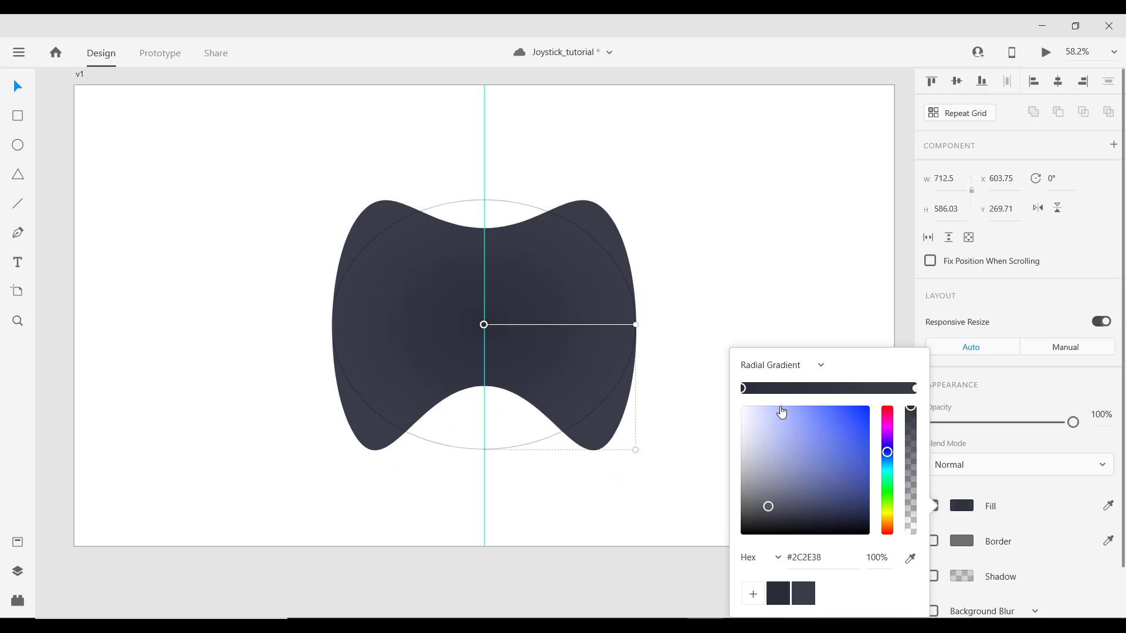
- Set the radial gradient's outer stop to #2C2E38 and its centre stop to #3B3D49, then deselect the shape
click(914, 389)
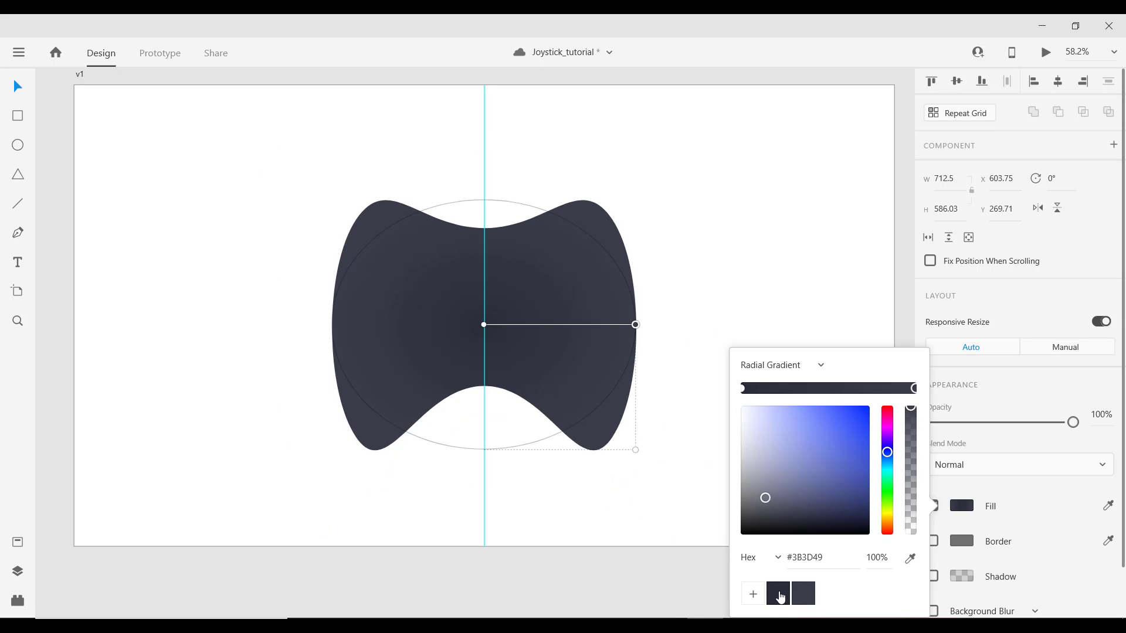
click(779, 596)
click(743, 389)
click(804, 594)
click(639, 337)
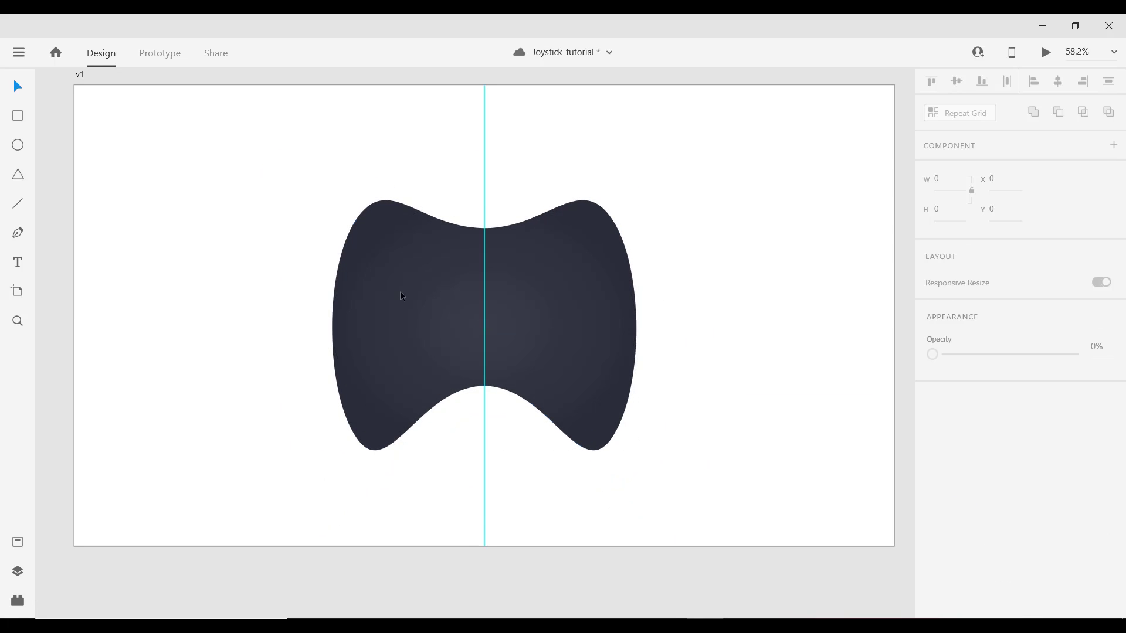
- Save the document with the finished controller body
scroll(337, 309, down, 2)
scroll(568, 414, down, 2)
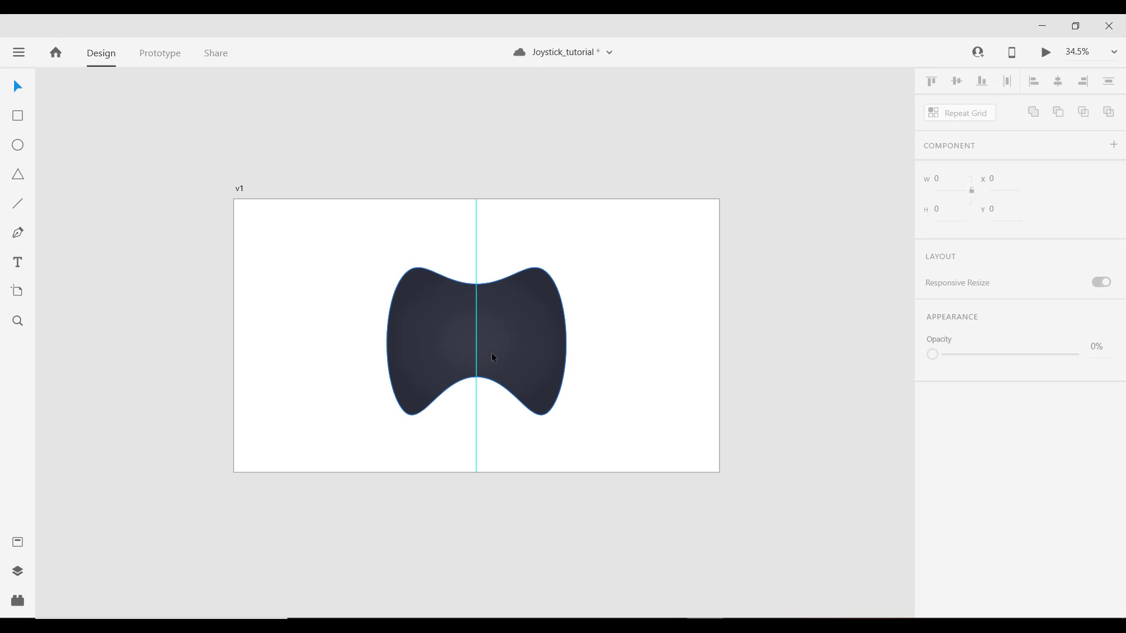
key(ctrl+s)
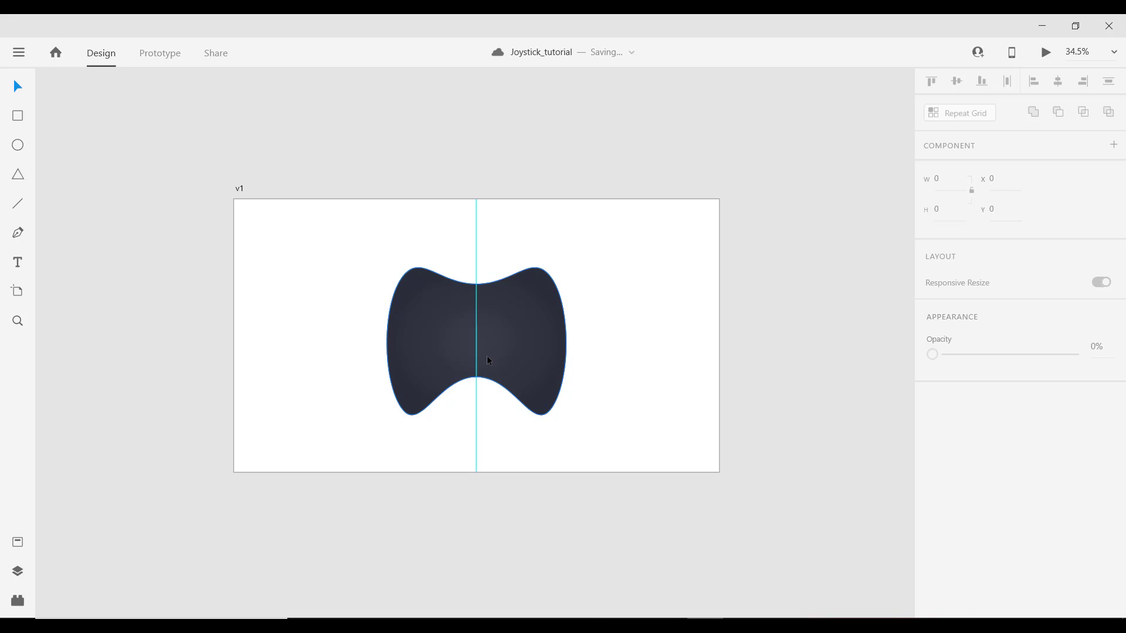
- Draw a circle about 104 px wide on the empty area to the left of the controller body
click(18, 145)
scroll(446, 308, up, 6)
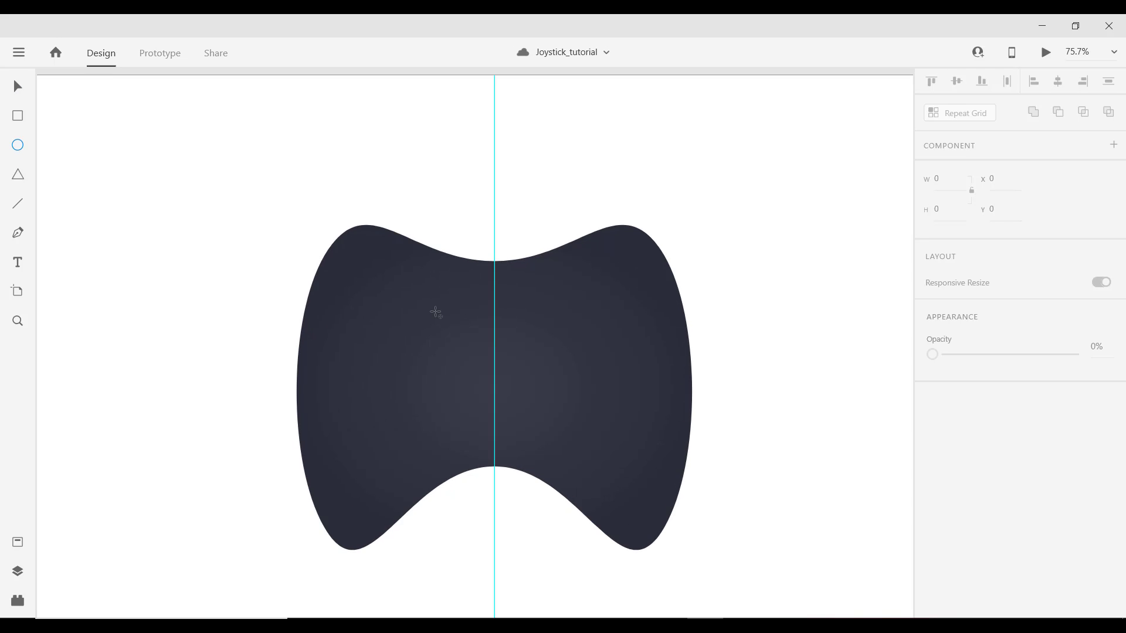
drag(141, 225, 172, 262)
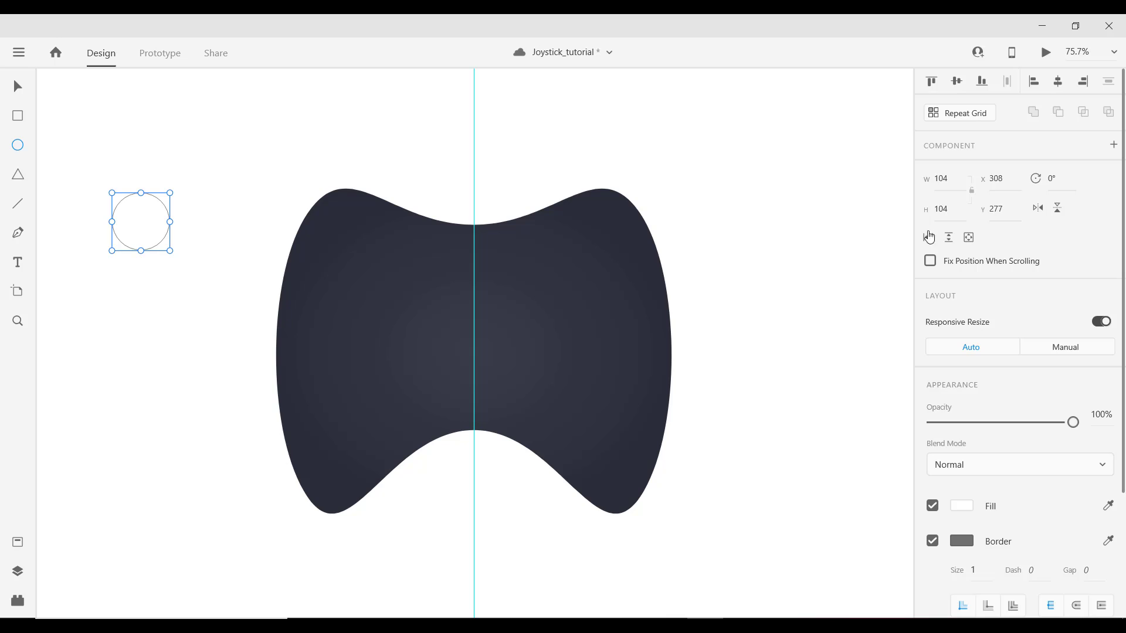
- Resize the circle to 130 × 130 and place it on the controller's upper-left area at about X 676, Y 353
click(949, 177)
text(139)
key(Tab)
text(1)
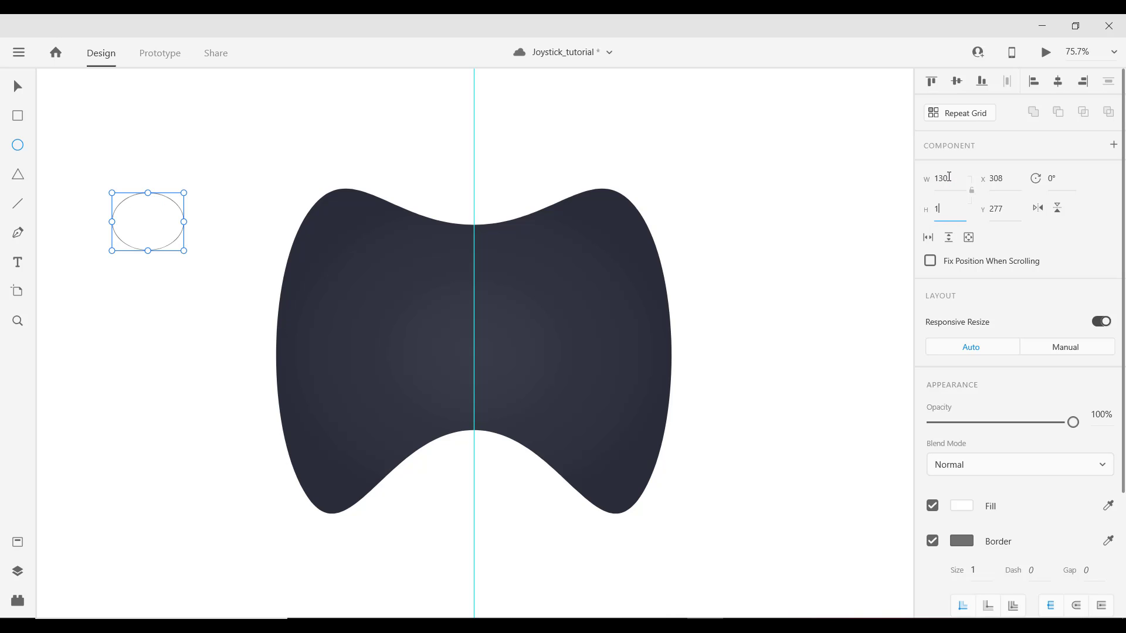
key(Return)
key(v)
drag(157, 240, 353, 283)
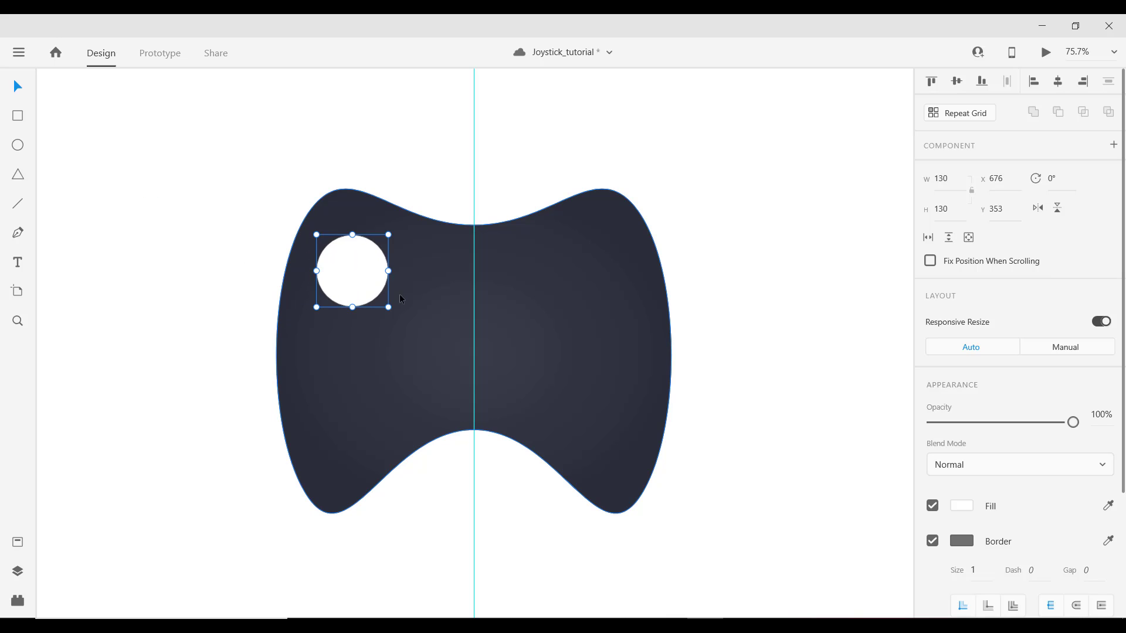
- Fill the circle with the solid colour #2C2E38 and remove its border
click(961, 506)
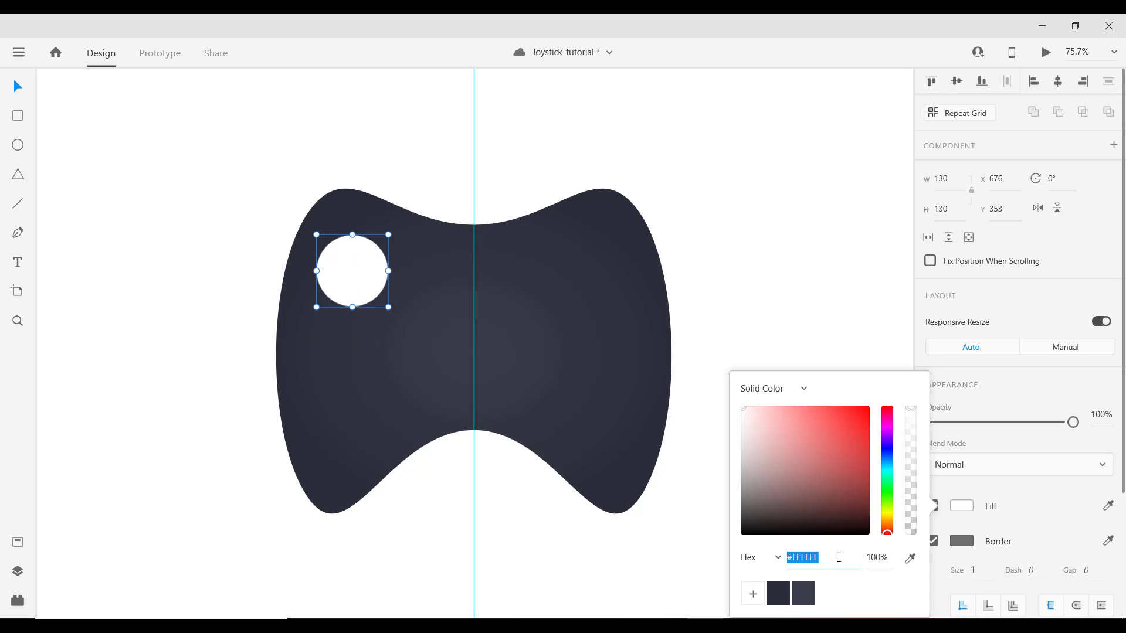
text(2c2e)
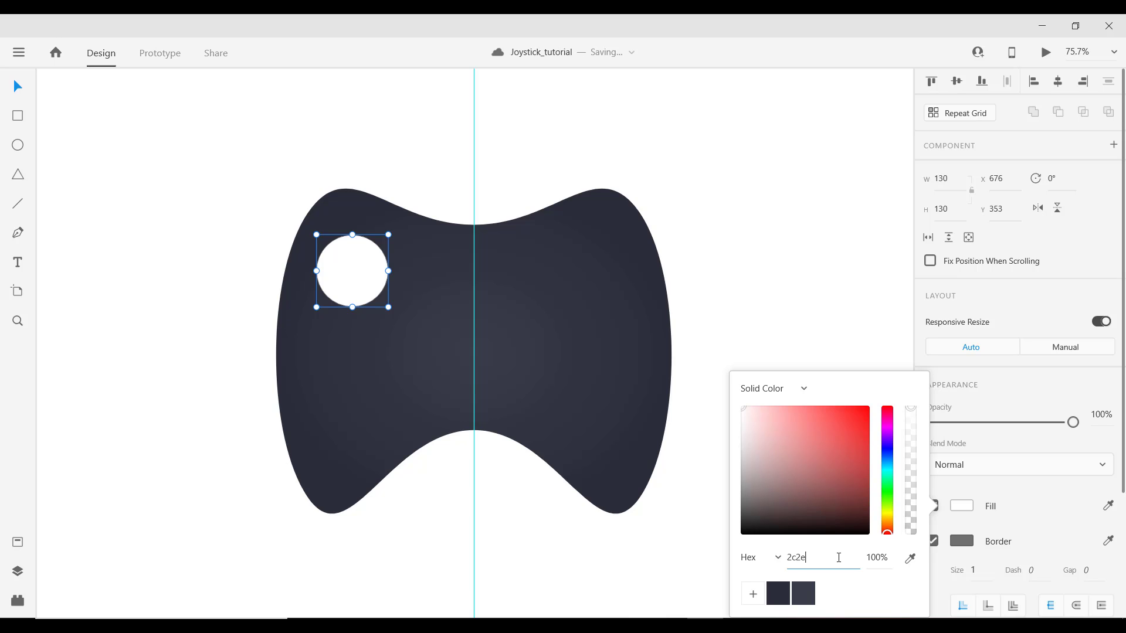
text(38)
key(Return)
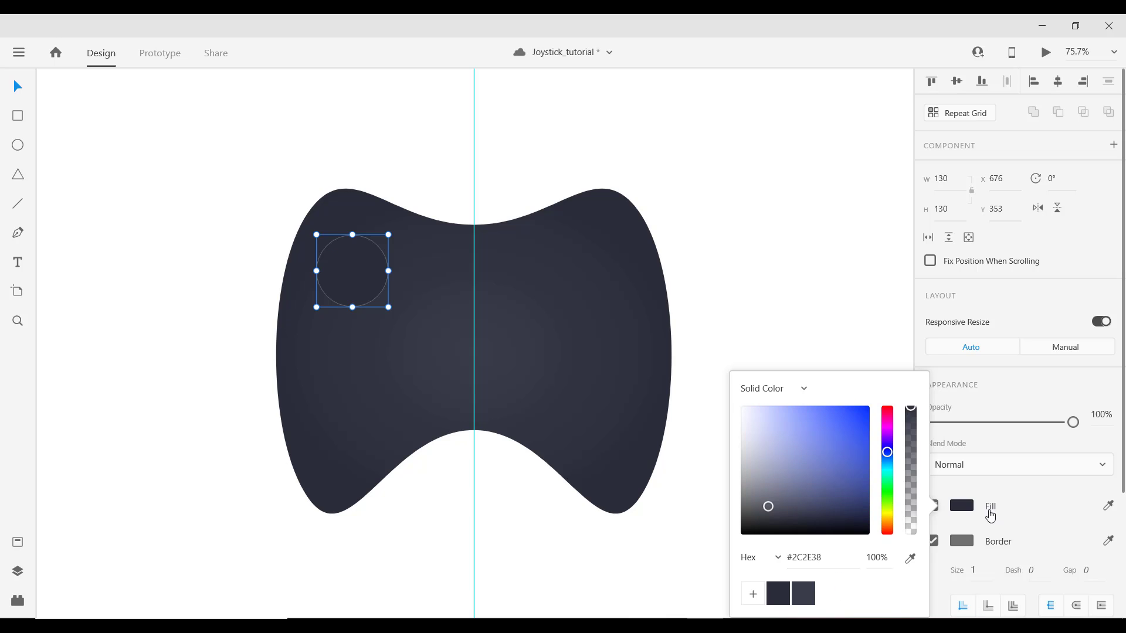
click(962, 507)
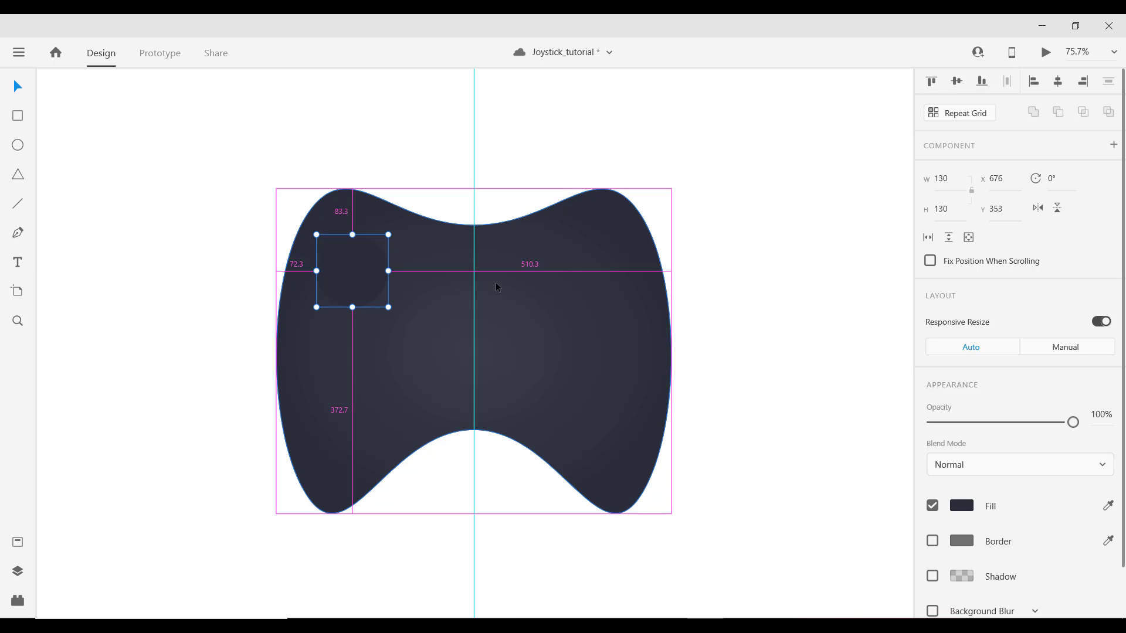
- Enable a drop shadow on the circle
scroll(387, 273, up, 2)
scroll(968, 500, down, 1)
scroll(968, 500, down, 1)
click(933, 518)
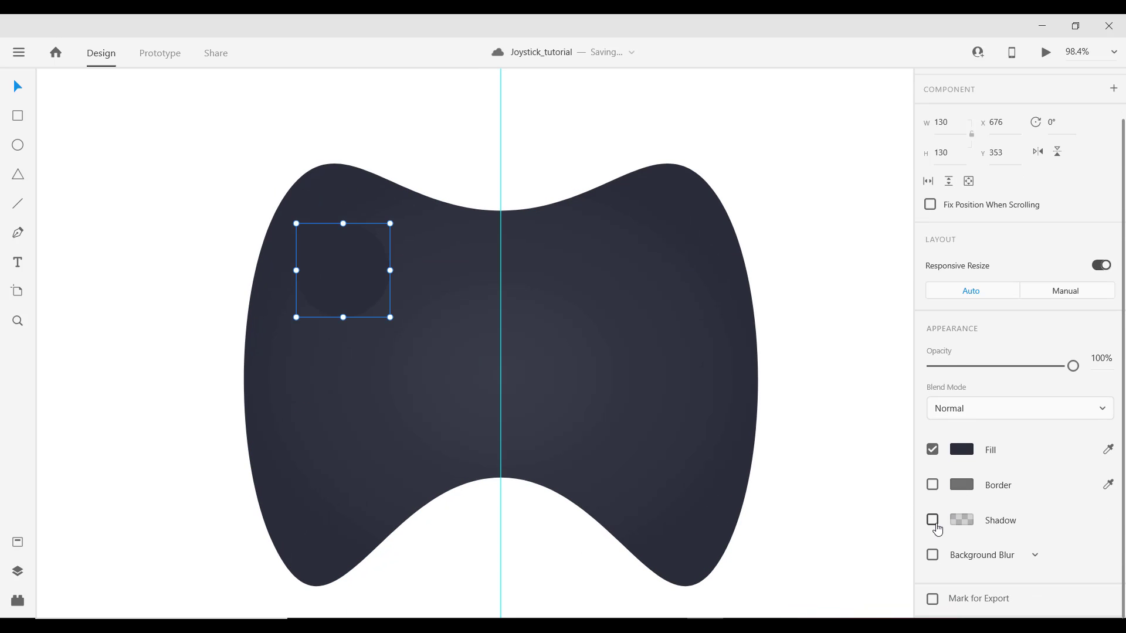
scroll(1009, 519, down, 2)
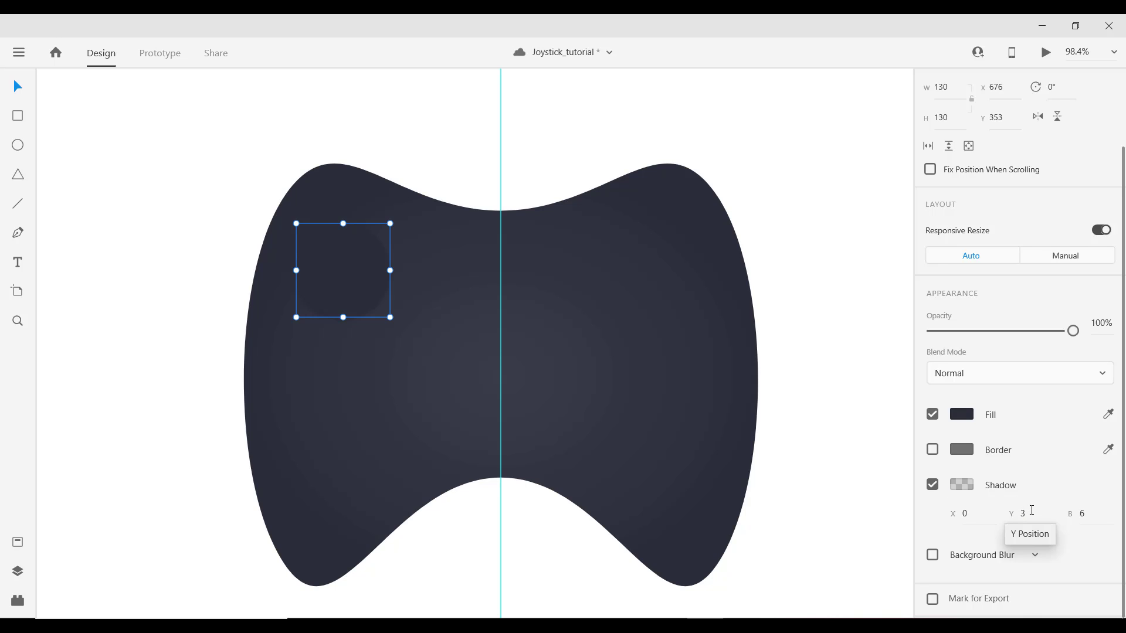
- Set the circle's shadow to X 3, Y 5 and blur 10
click(966, 514)
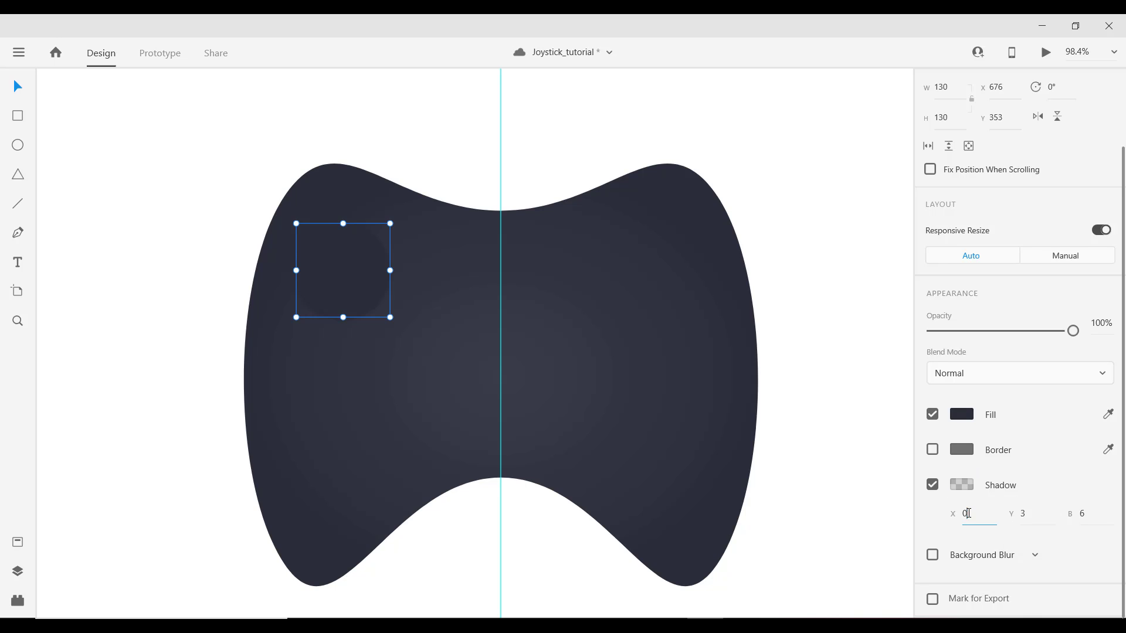
text(-2)
key(Return)
click(1023, 514)
text(5)
click(1094, 513)
- Increase the opacity of the circle's shadow colour to 30% and check it against the controller body
click(962, 485)
drag(912, 494, 912, 475)
click(410, 328)
scroll(355, 309, down, 1)
scroll(350, 312, up, 1)
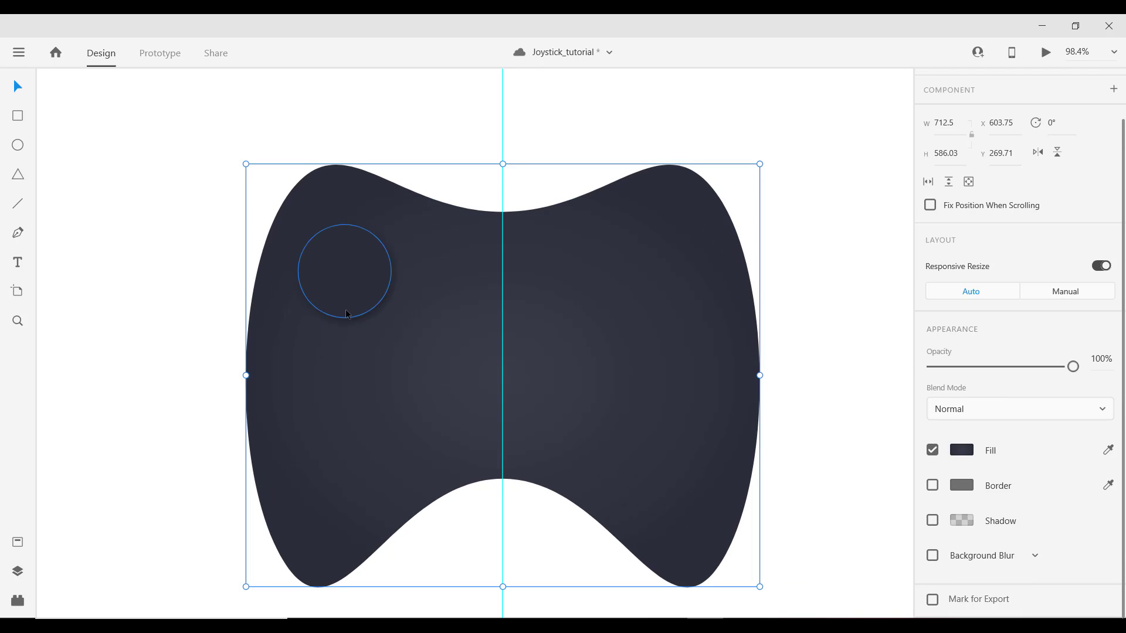
- Change the circle's shadow colour to white #FFFFFF at 10% opacity
double_click(332, 292)
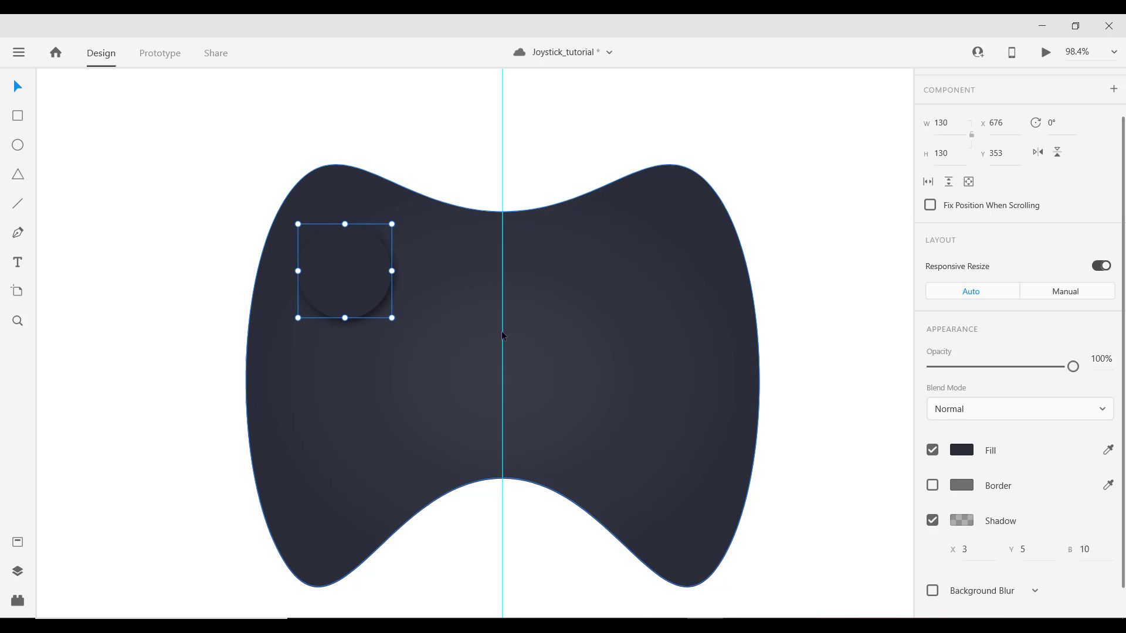
scroll(969, 508, down, 1)
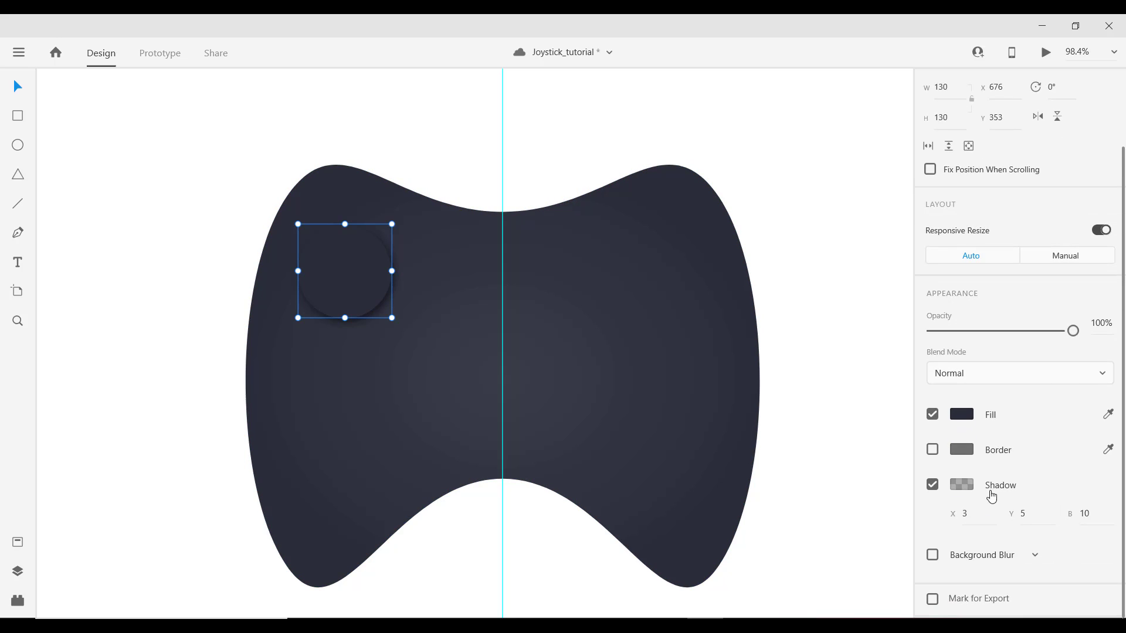
click(961, 485)
drag(794, 425, 717, 355)
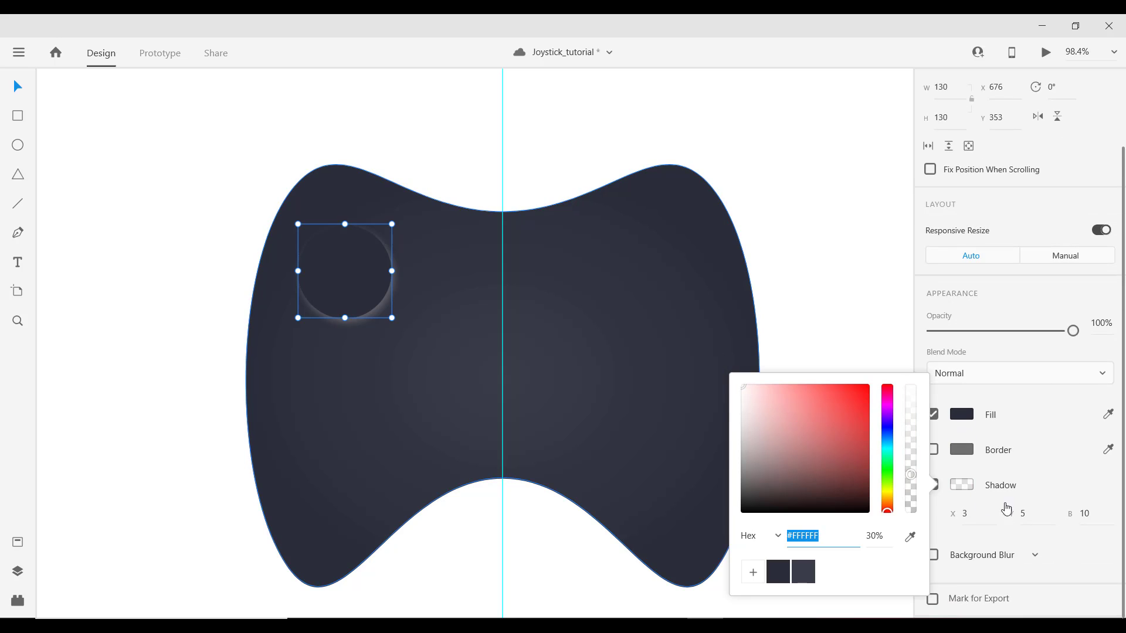
drag(913, 479, 912, 500)
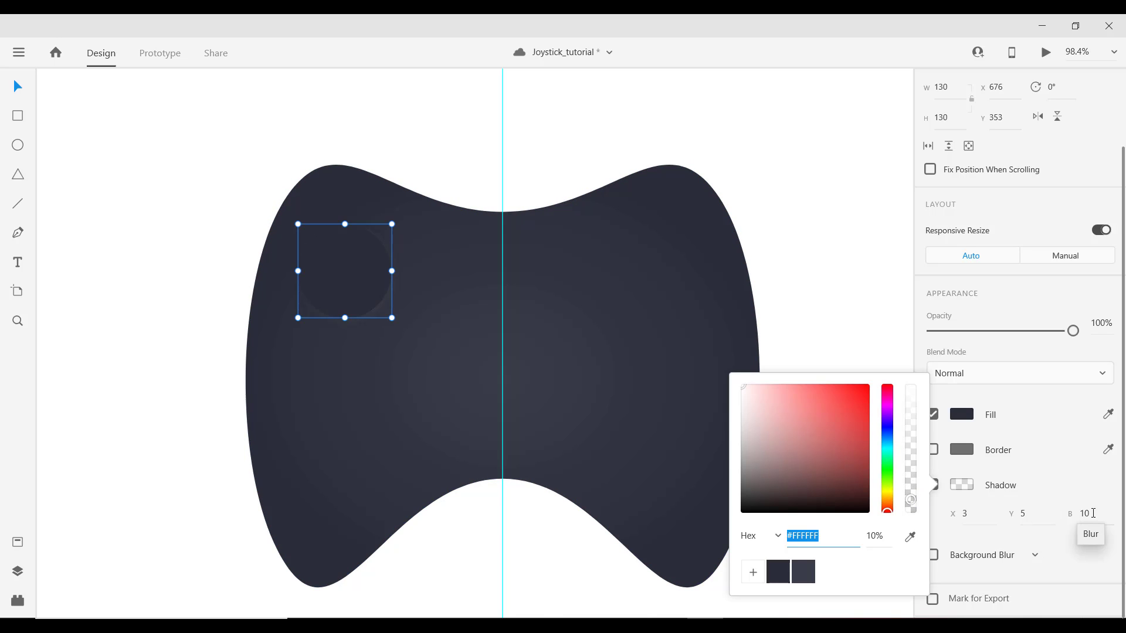
- Set the circle's shadow offsets to Y -5 and X 0, then deselect the circle
click(1042, 518)
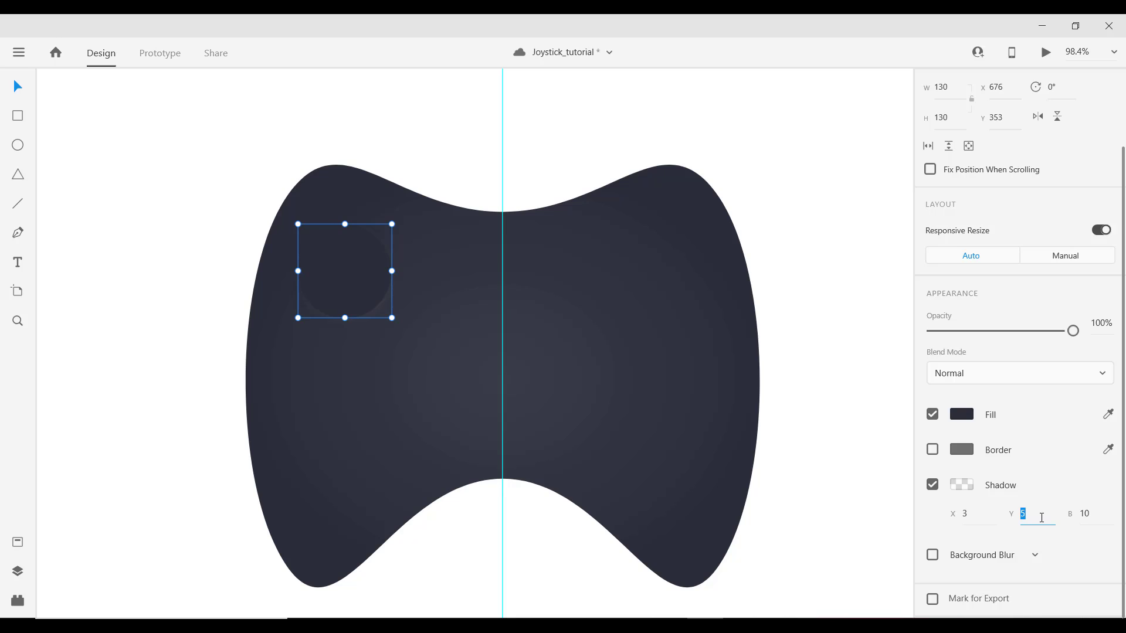
text(-)
key(Return)
click(971, 516)
key(Down)
key(Down)
key(Down)
click(896, 494)
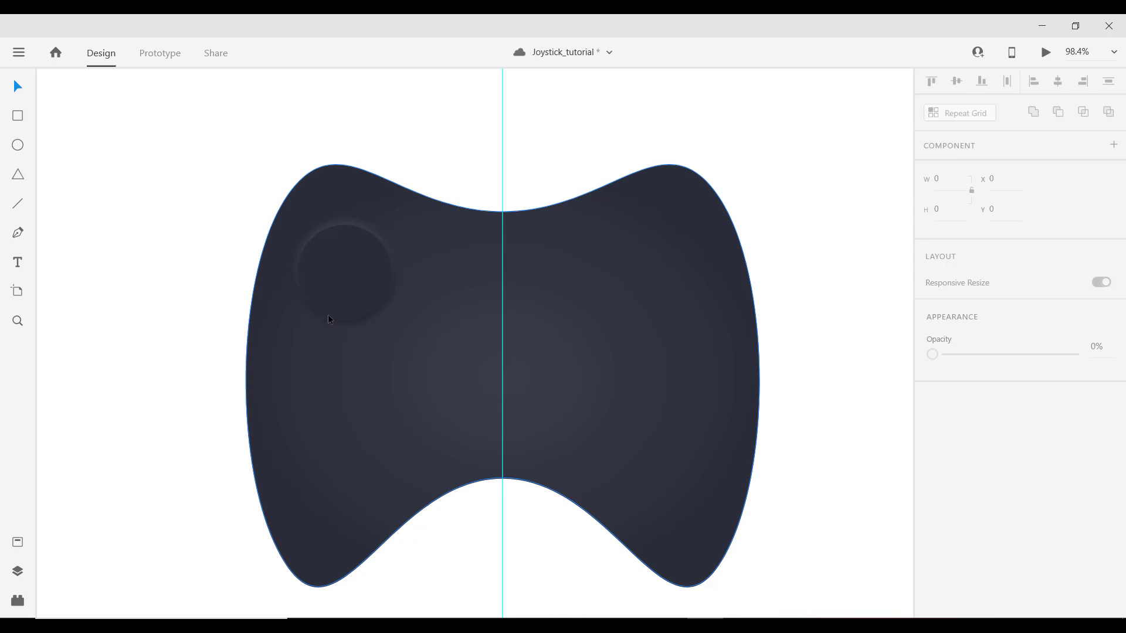
- Reduce the opacity of the circle's white shadow colour to 7%
click(343, 274)
scroll(959, 581, down, 3)
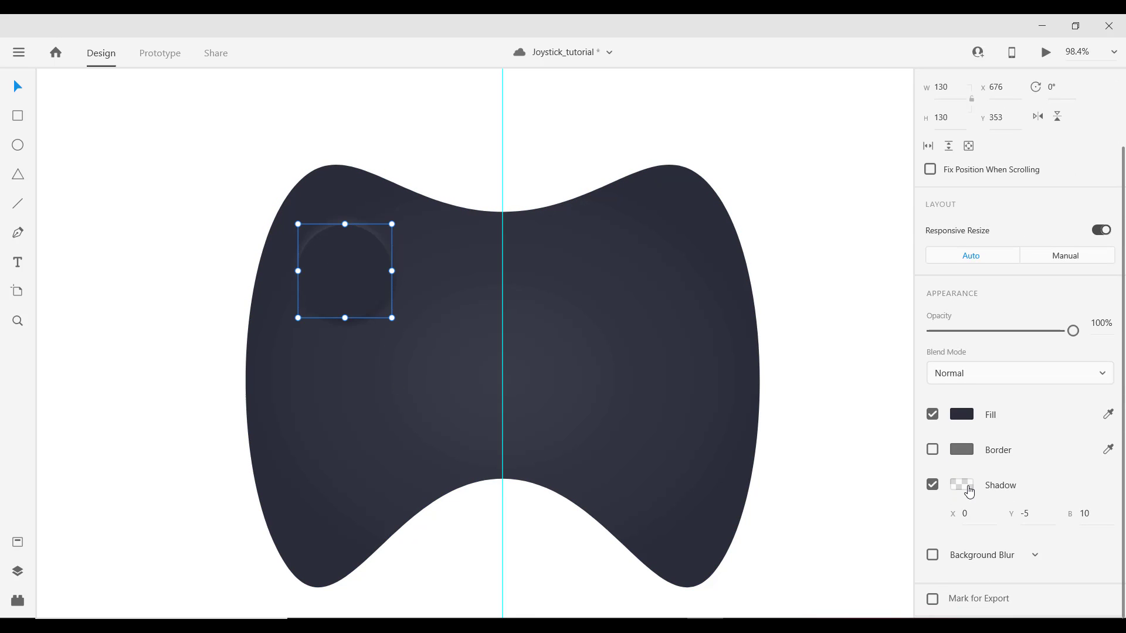
click(965, 486)
drag(911, 500, 910, 508)
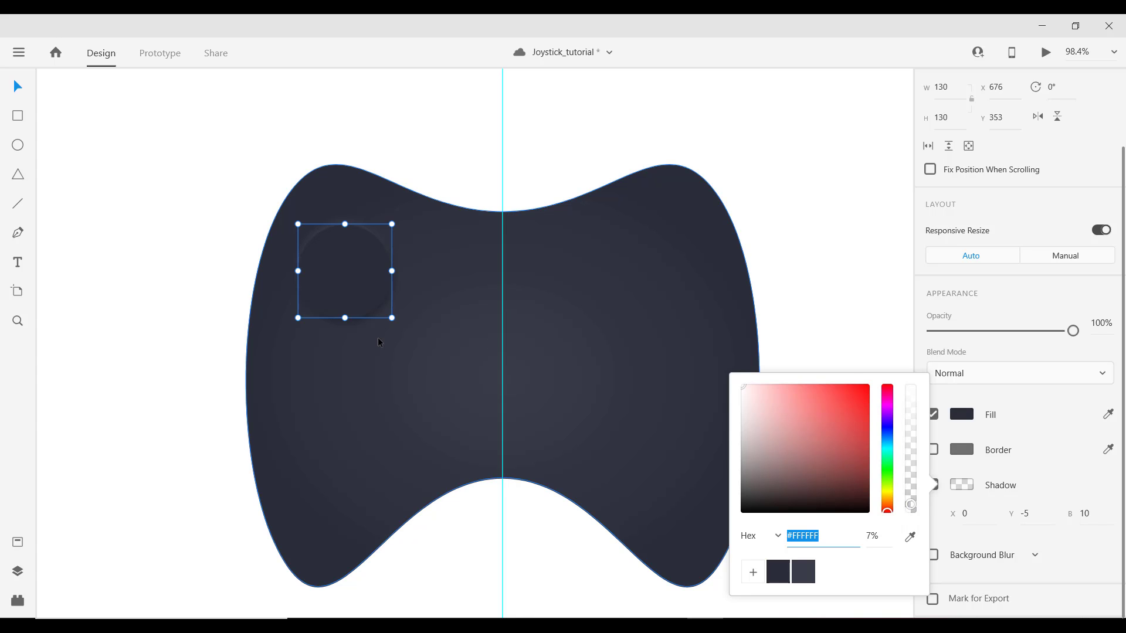
- Group the two overlapping circles on the controller's left side and deselect them to check the shadows
click(18, 88)
scroll(381, 328, down, 1)
scroll(392, 291, up, 1)
drag(198, 213, 397, 329)
shift+click(397, 329)
key(ctrl+g)
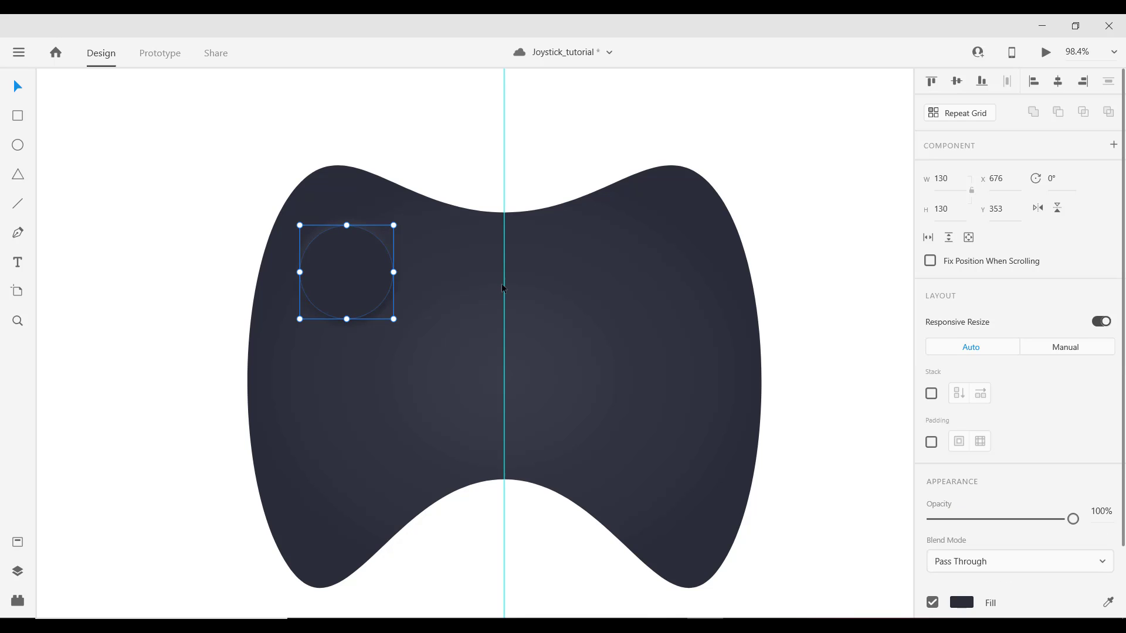
click(178, 306)
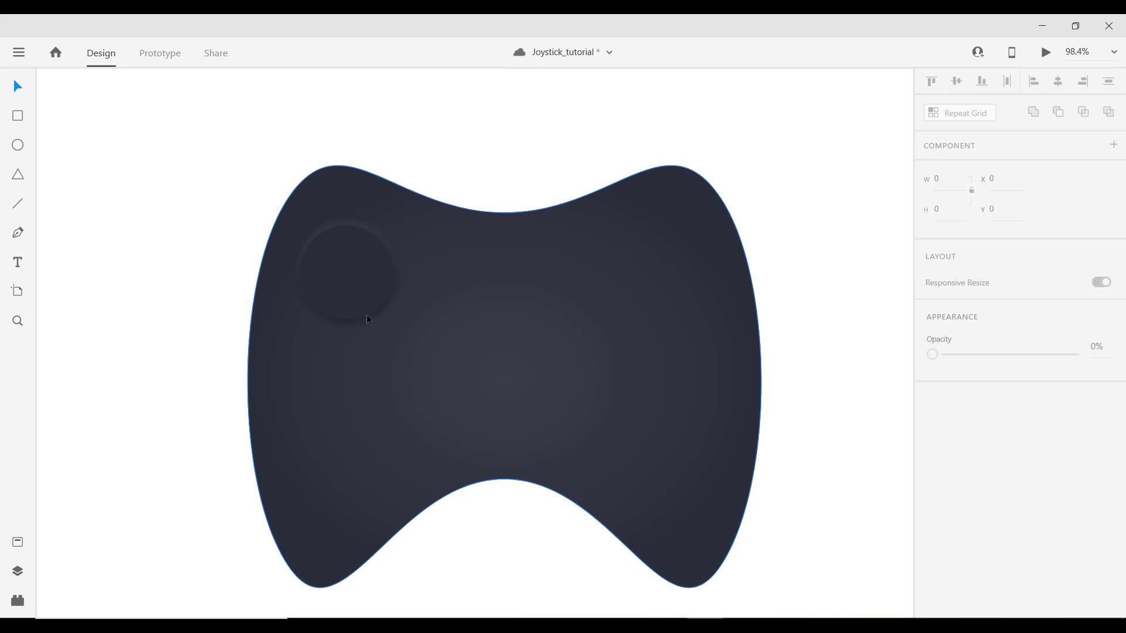
scroll(414, 319, down, 2)
scroll(408, 321, up, 2)
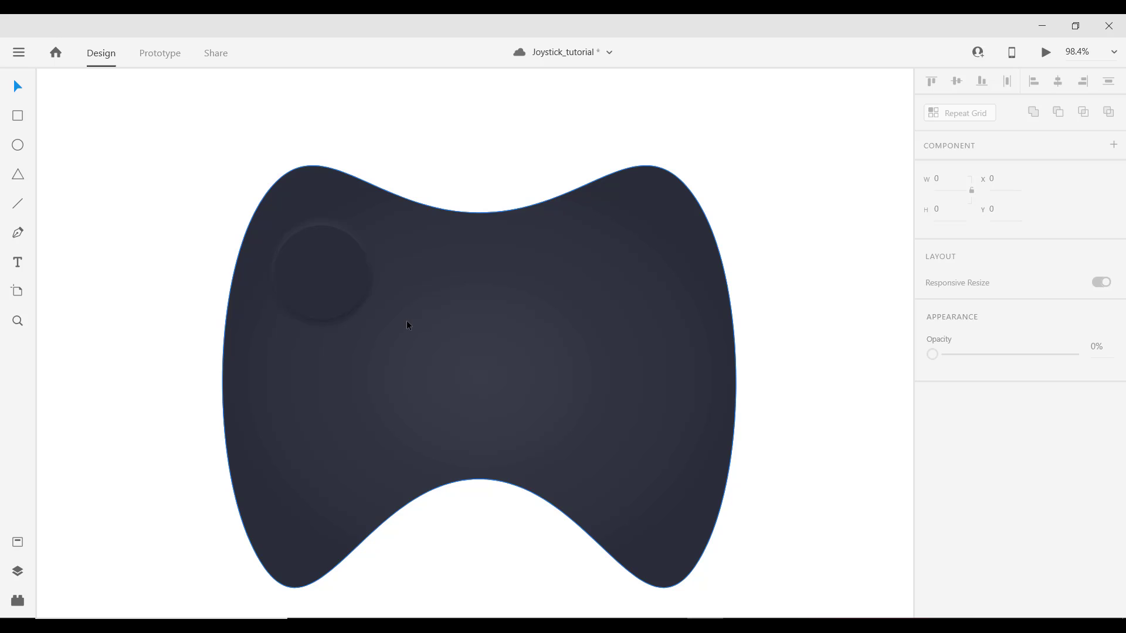
- Duplicate the circle group onto the controller's right side and turn it into three small 50 × 50 buttons
click(332, 273)
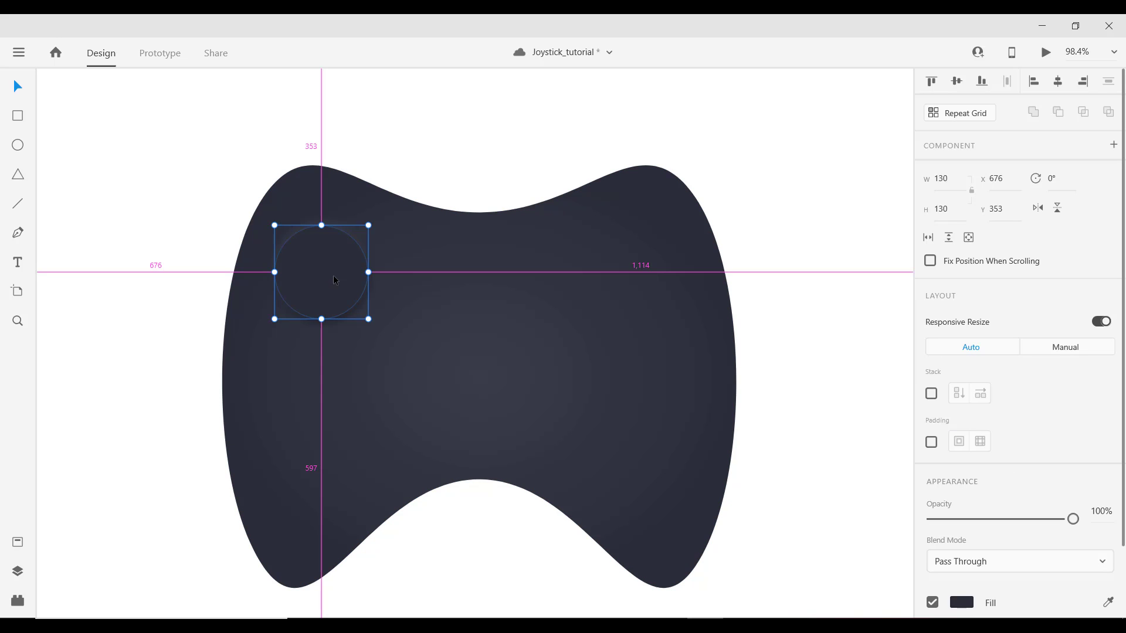
drag(325, 276, 644, 285)
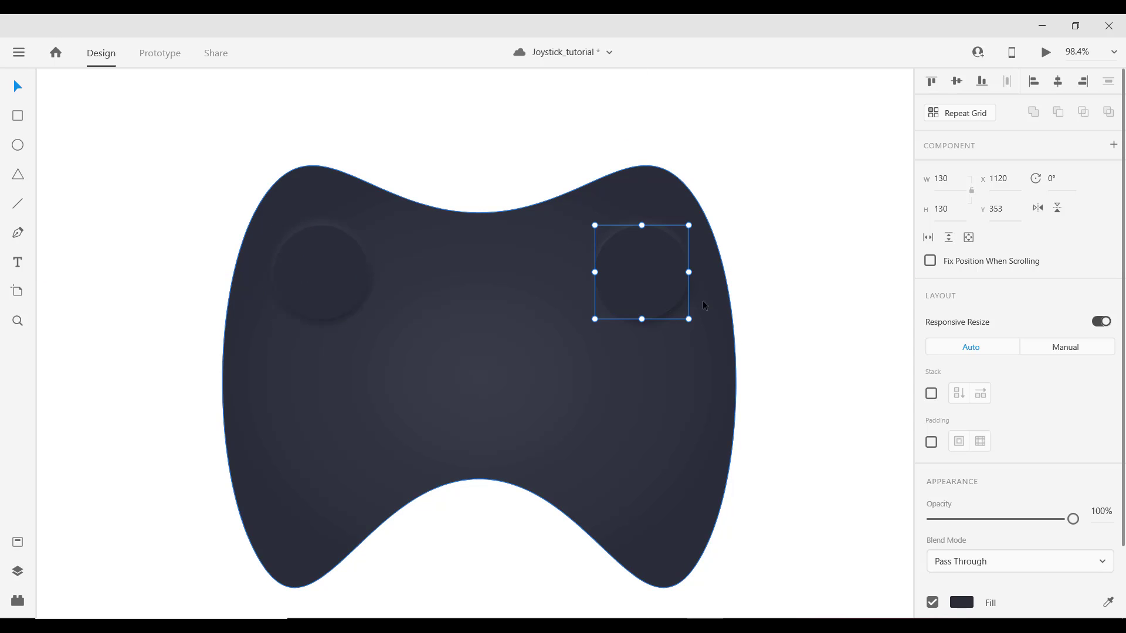
drag(689, 319, 603, 269)
key(alt+shift)
key(ctrl+z)
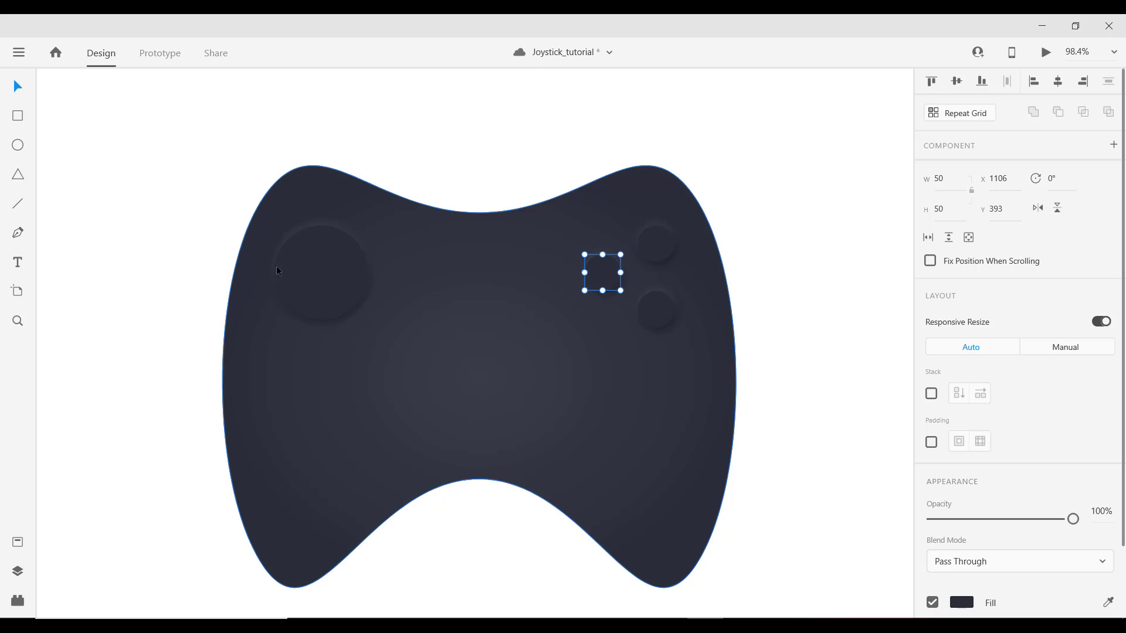
- Spread the upper and lower small buttons apart and complete a four-button diamond with its left button at X 1120, Y 393
click(658, 311)
click(657, 247)
key(shift+Up)
key(shift+Up)
click(659, 308)
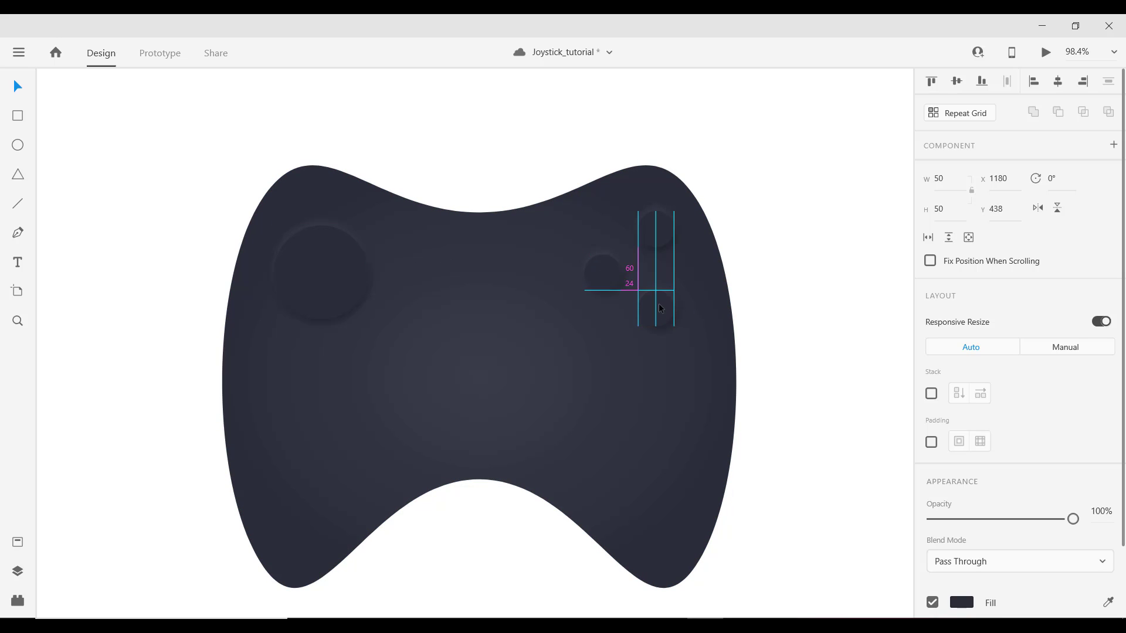
key(shift+Down)
drag(656, 317, 620, 274)
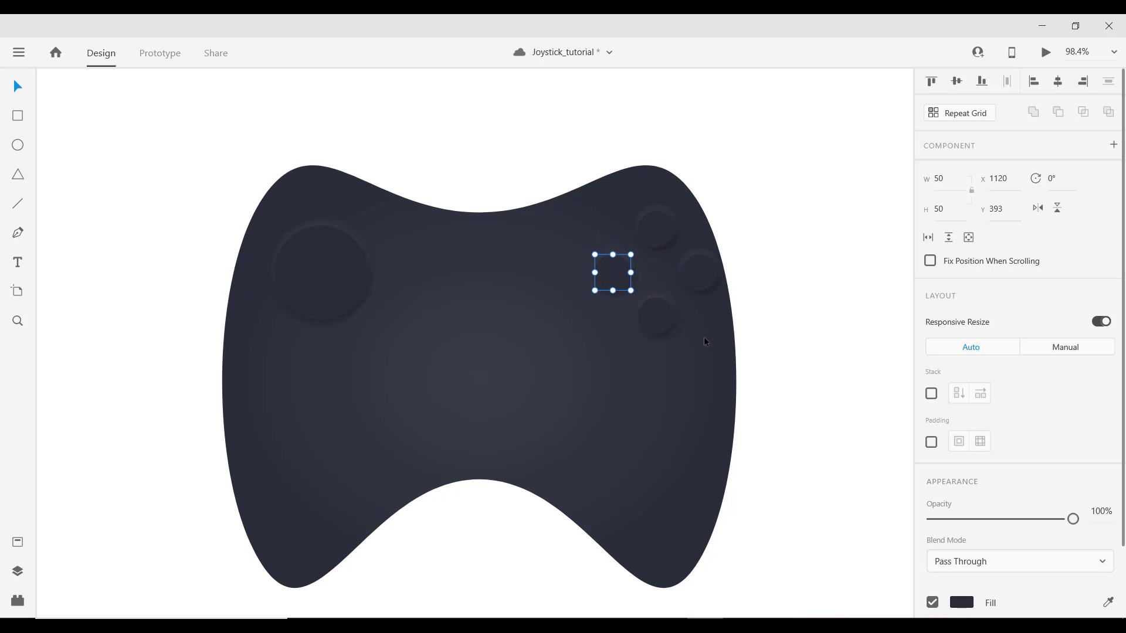
- Shift the four-button diamond left to X 1097 and bring its top and bottom buttons closer together, at Y 338 and Y 448
drag(659, 227, 643, 227)
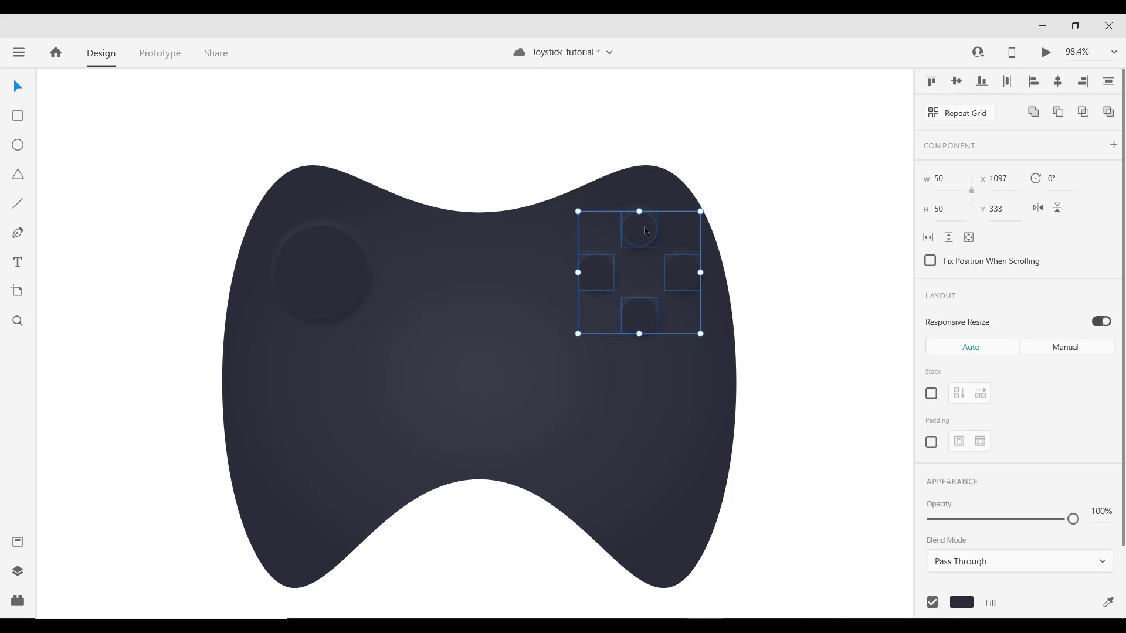
click(756, 293)
scroll(564, 322, down, 1)
scroll(560, 318, up, 1)
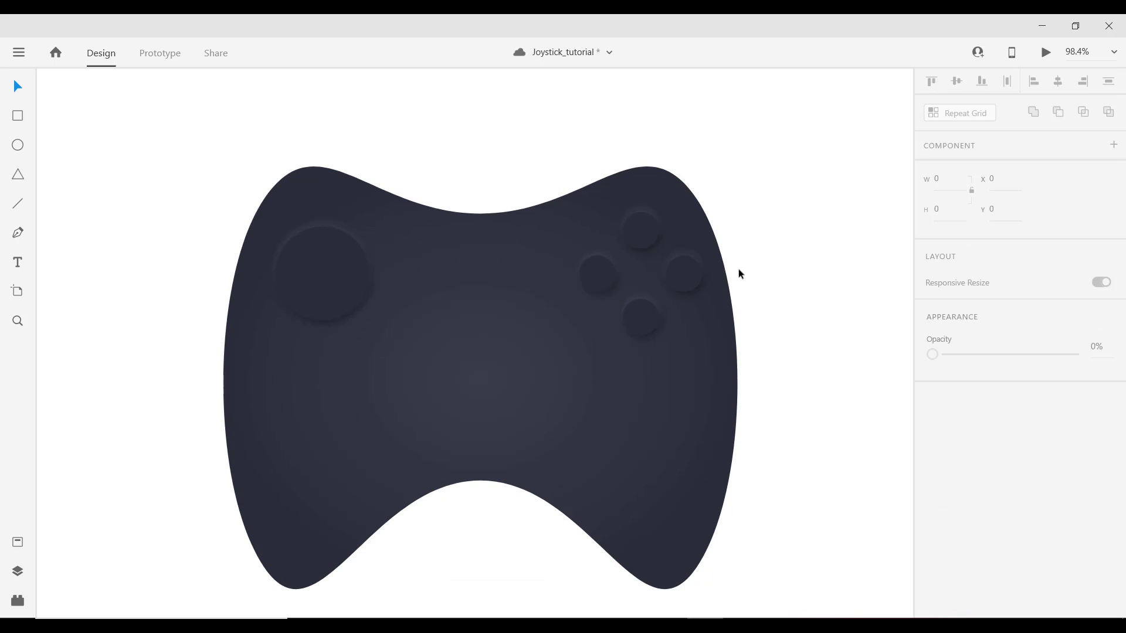
click(642, 224)
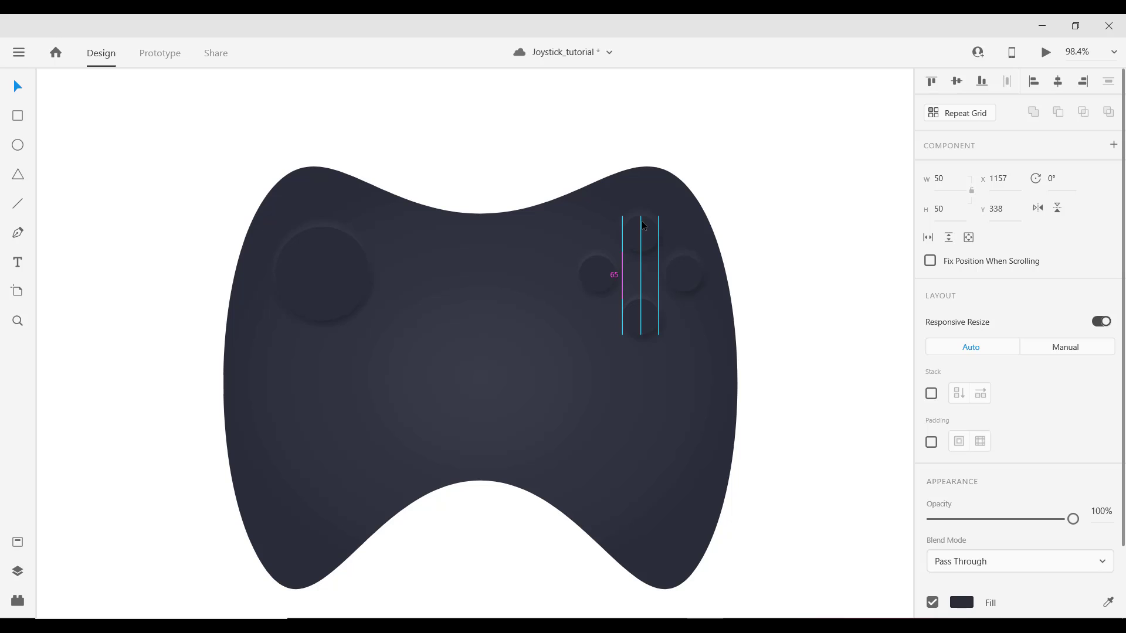
drag(642, 224, 641, 313)
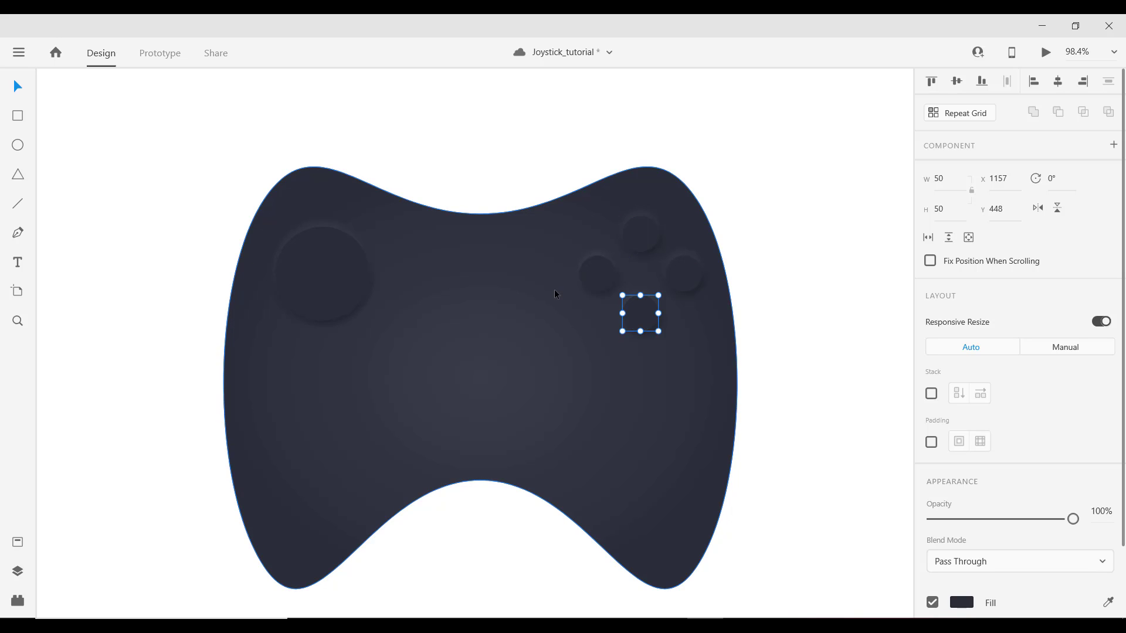
- Add the text "x" in Poppins Bold beside the small buttons and set its font size to 20
key(t)
click(512, 271)
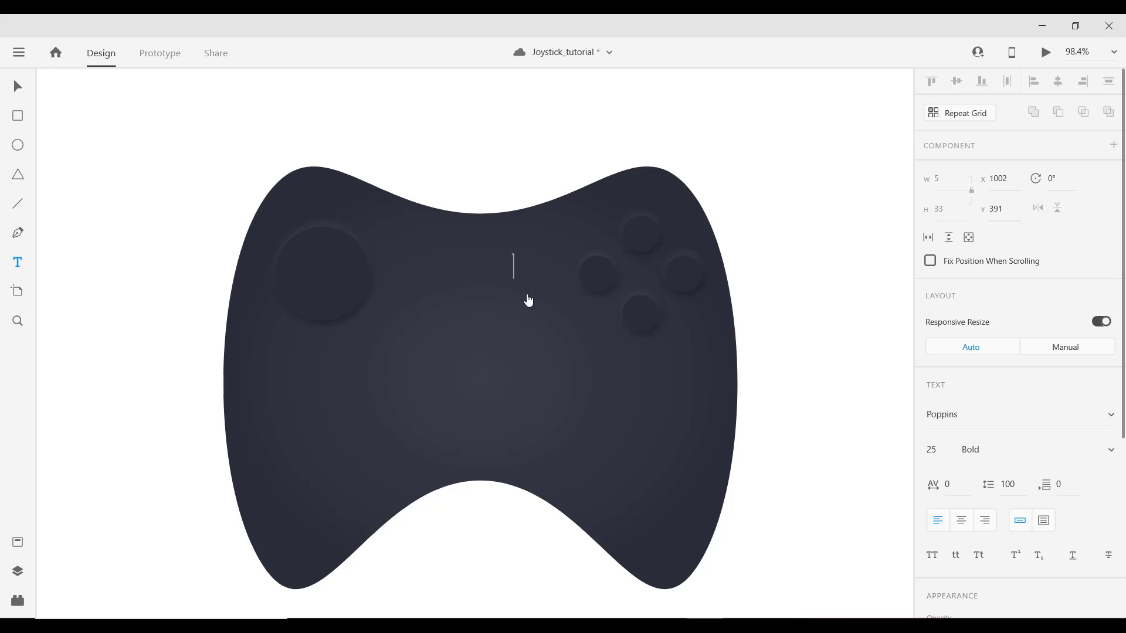
key(super+space)
text(x)
click(17, 87)
click(932, 450)
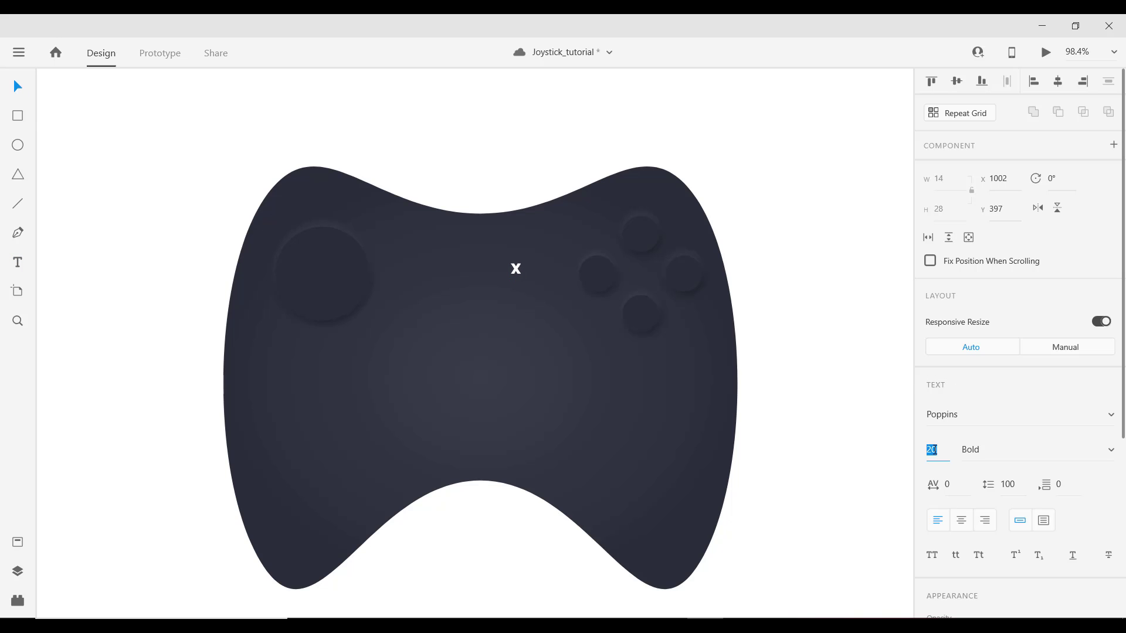
- Move the letter onto the left button of the diamond, at X 1115, Y 404
drag(515, 269, 582, 290)
scroll(584, 289, down, 1)
drag(755, 282, 734, 317)
key(alt)
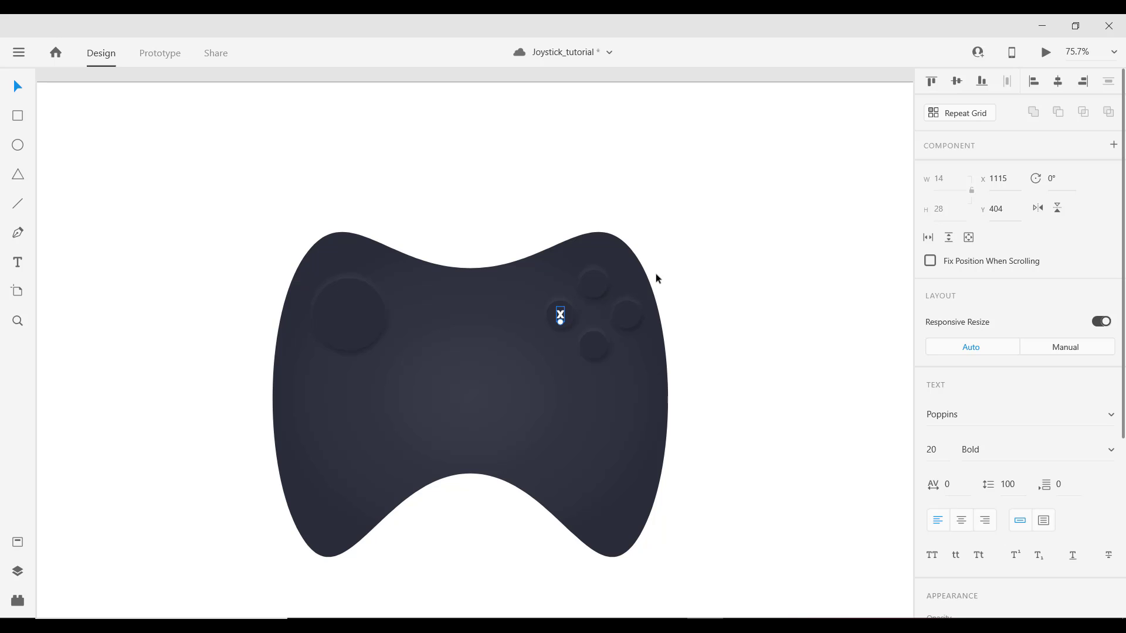
scroll(596, 303, up, 1)
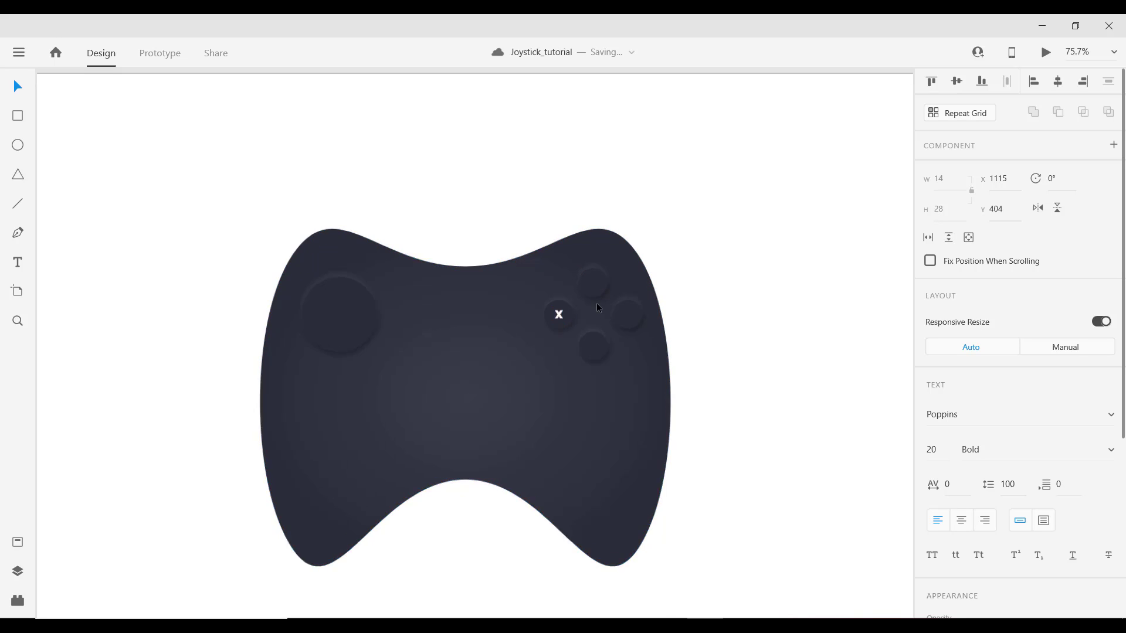
- Duplicate the letter onto the top button at X 1175, Y 349, change it to "Y" and centre-align the text
drag(548, 314, 572, 236)
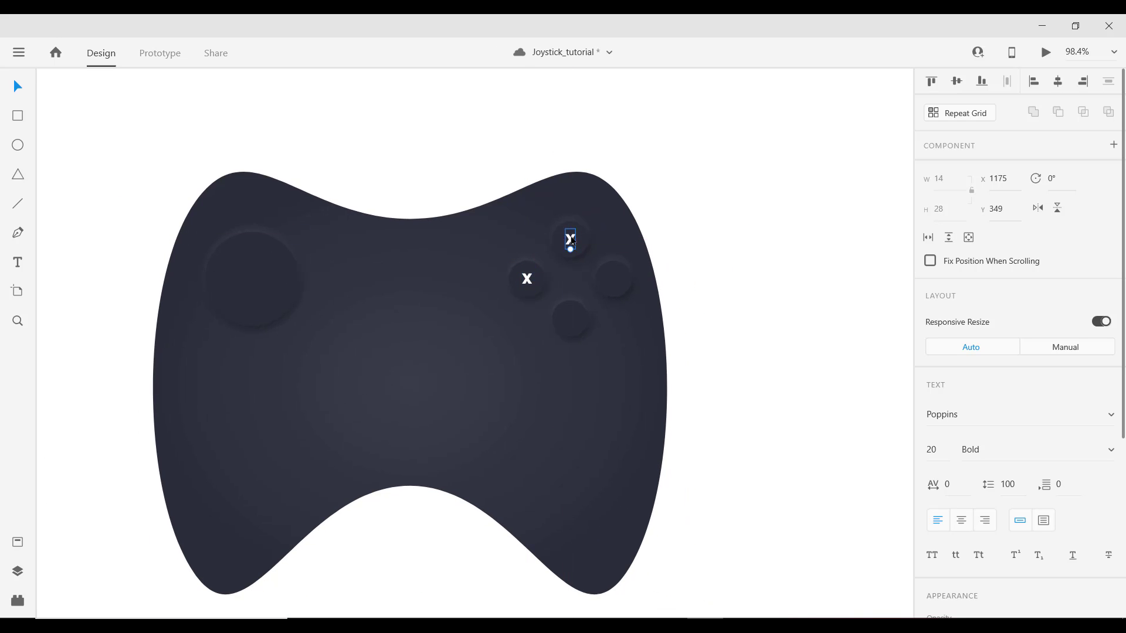
double_click(571, 236)
text(Y)
key(Escape)
click(965, 521)
- Duplicate the Y label onto the right button at X 1235, Y 404 and change it to "B"
alt+drag(572, 243, 616, 290)
shift+click(617, 281)
double_click(620, 280)
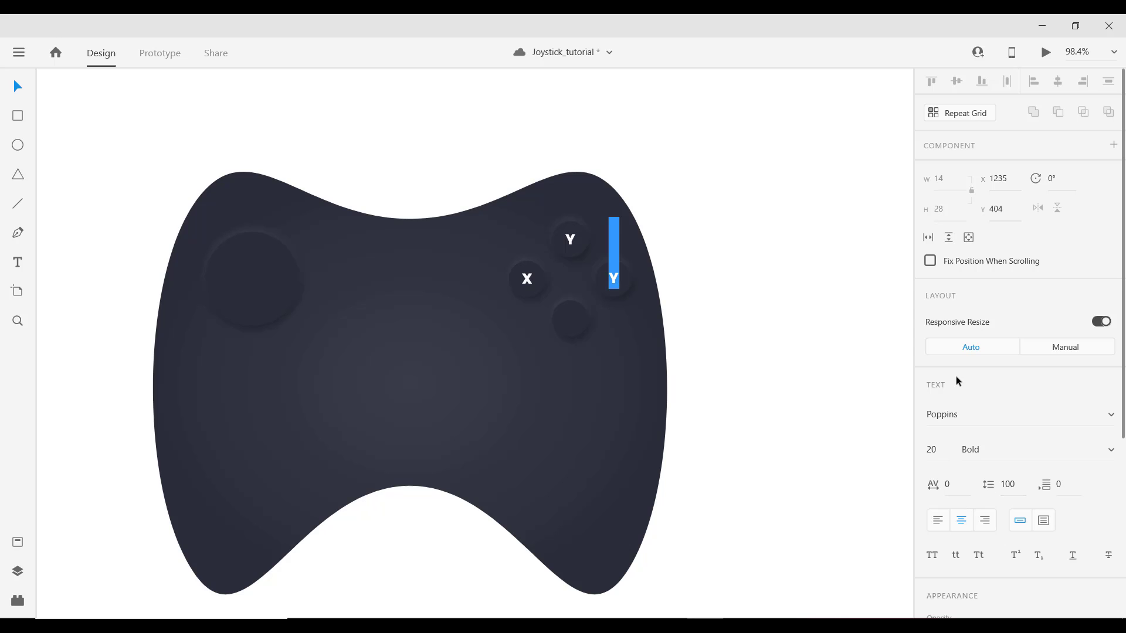
text(B)
key(Escape)
- Duplicate the B label onto the bottom button at X 1175, Y 459 and change it to "A"
drag(610, 282, 570, 319)
scroll(570, 319, up, 3)
double_click(561, 319)
text(A)
key(Escape)
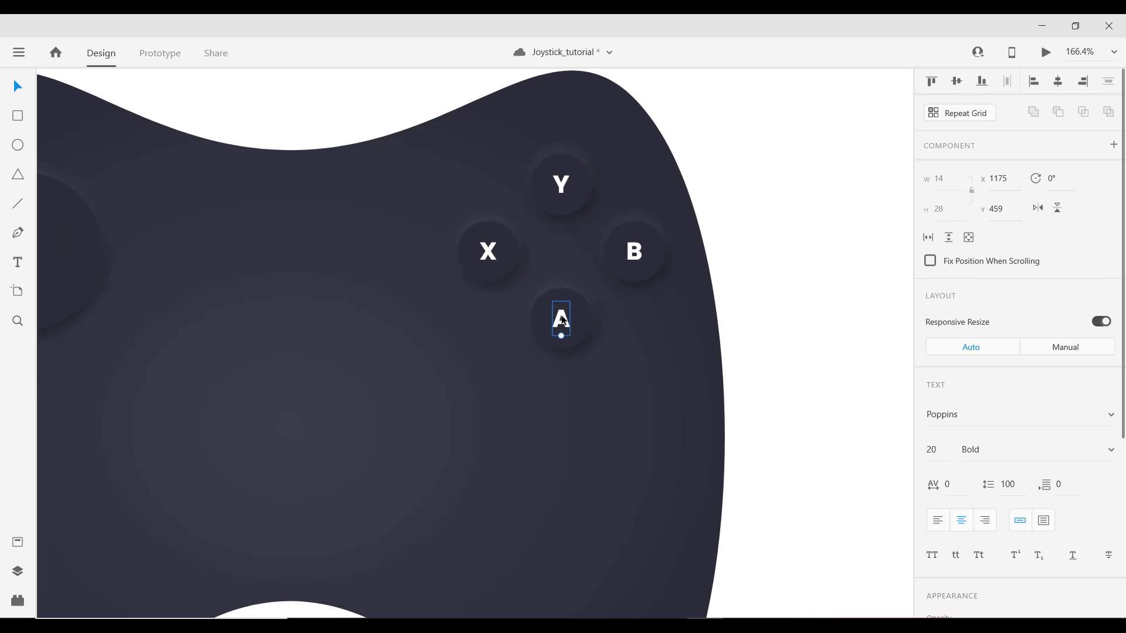
key(ctrl+0)
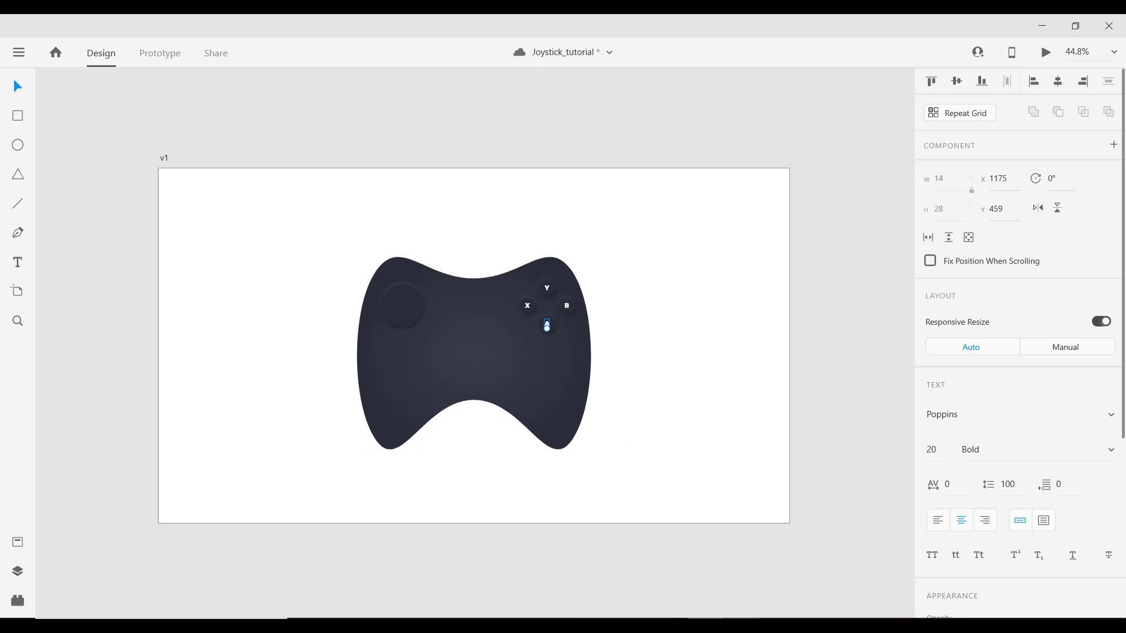
click(743, 625)
click(1068, 577)
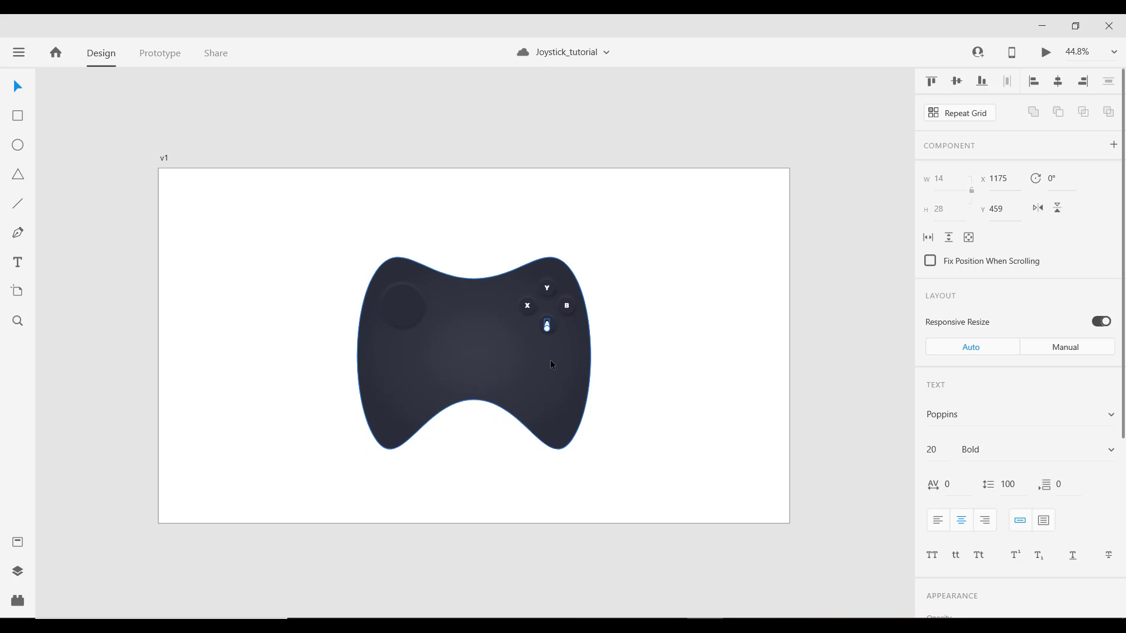
- Draw a circle in the controller's lower middle, size it to 75 × 75 and place it at X 885, Y 578
click(553, 364)
scroll(494, 360, up, 2)
scroll(494, 360, up, 1)
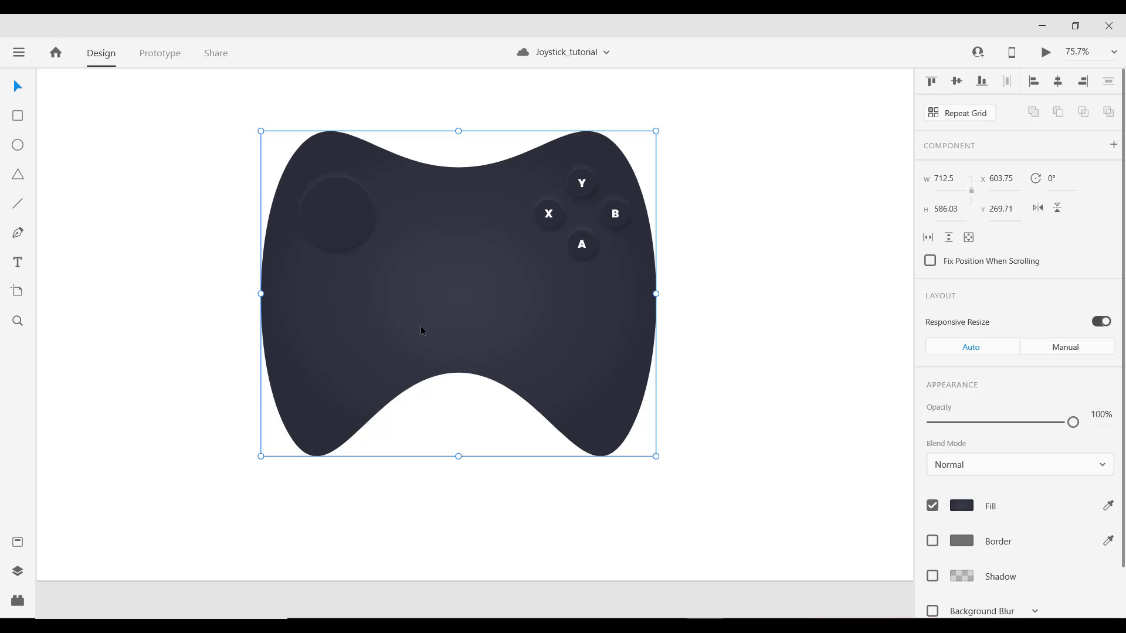
drag(380, 280, 424, 324)
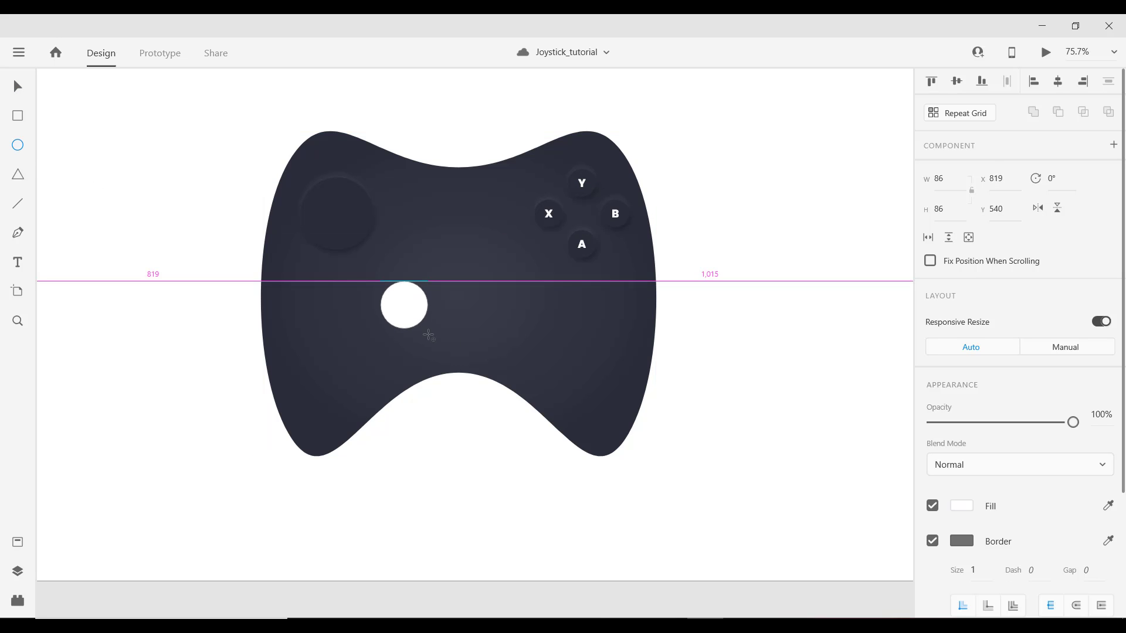
click(950, 180)
double_click(951, 180)
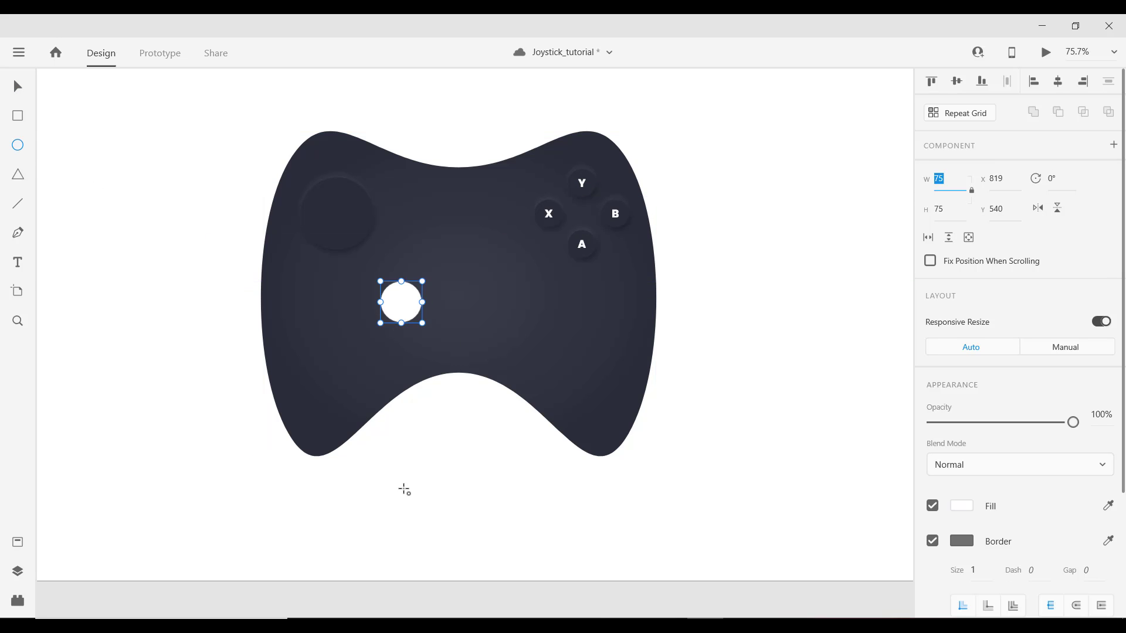
drag(404, 298, 441, 332)
scroll(469, 311, up, 3)
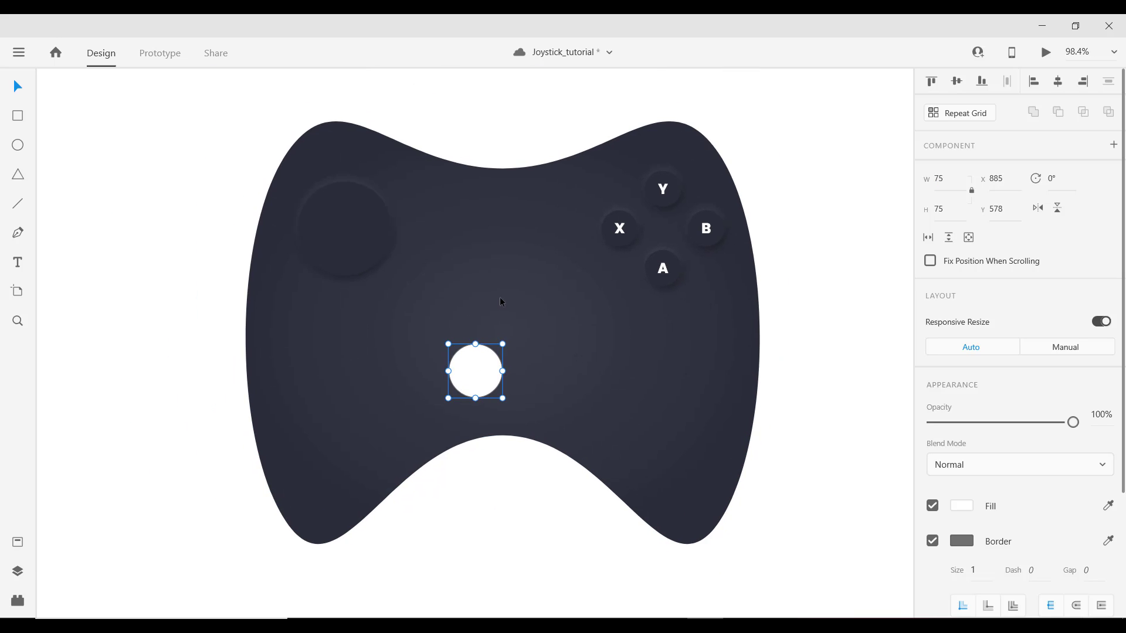
- Remove the new circle's border and fill it with the saved dark swatch
click(933, 542)
click(961, 507)
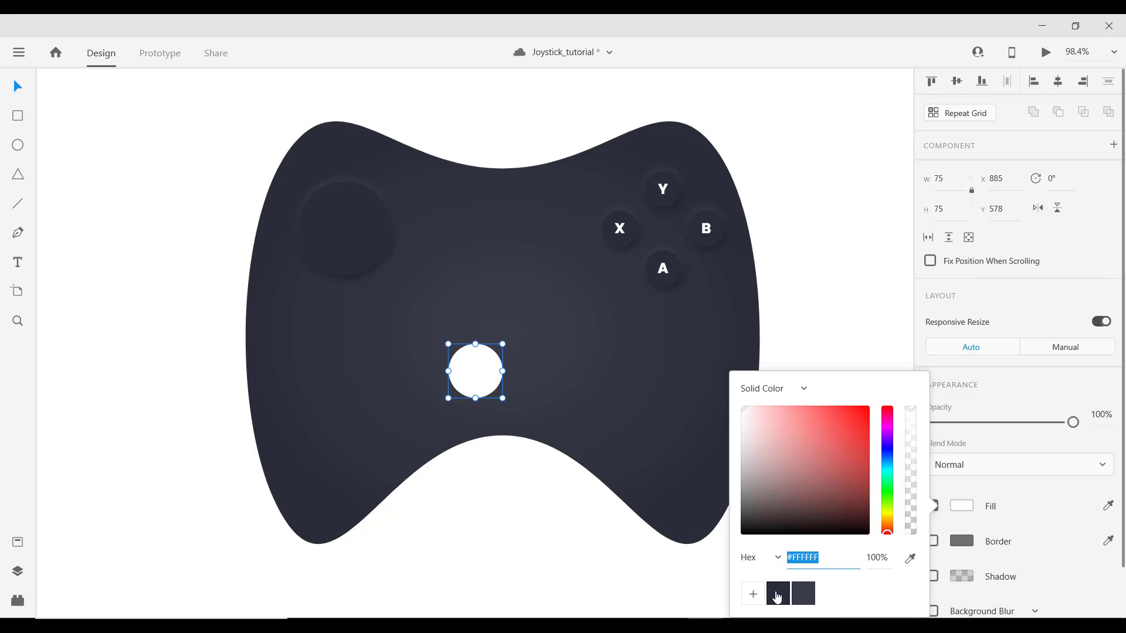
click(777, 595)
click(536, 383)
- Duplicate the large shadowed circle group, scale the copy to 60 × 60 and centre it on the lower circle
drag(412, 253, 368, 232)
click(297, 194)
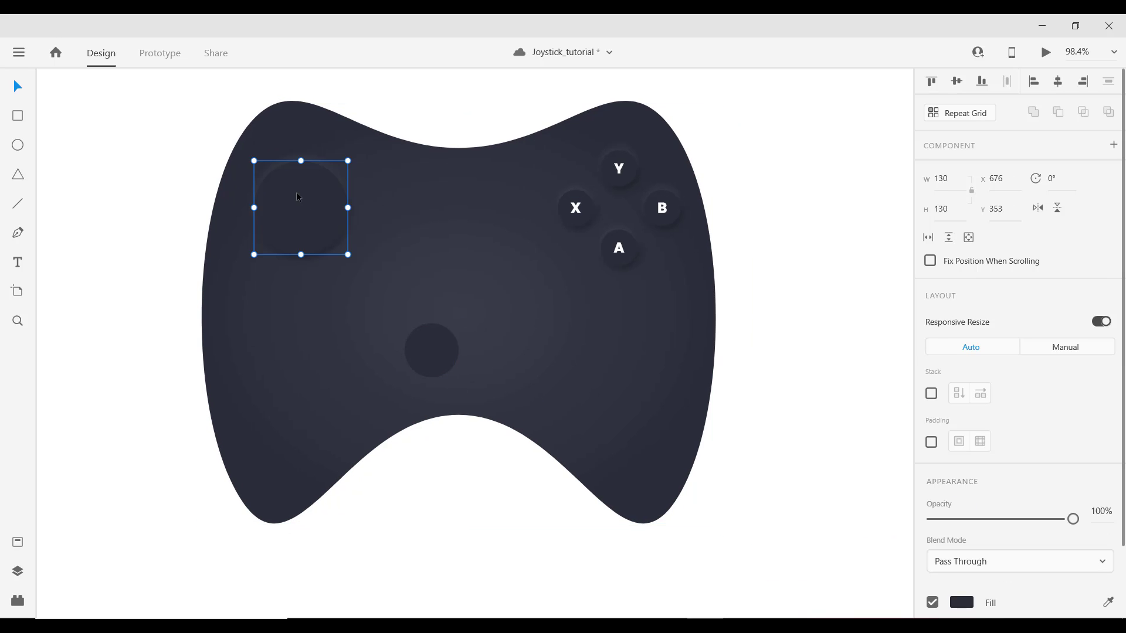
alt+drag(306, 209, 435, 271)
key(Delete)
key(ctrl+v)
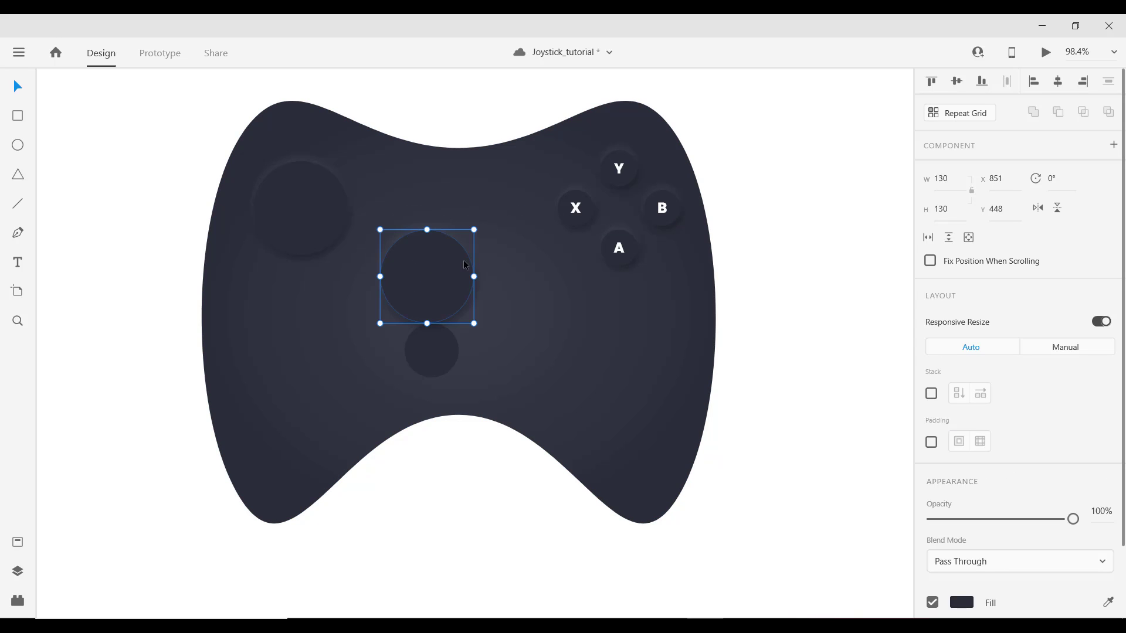
drag(474, 229, 429, 351)
- Enlarge the copied shadowed circle around the lower circle to 90 × 90
scroll(428, 351, up, 3)
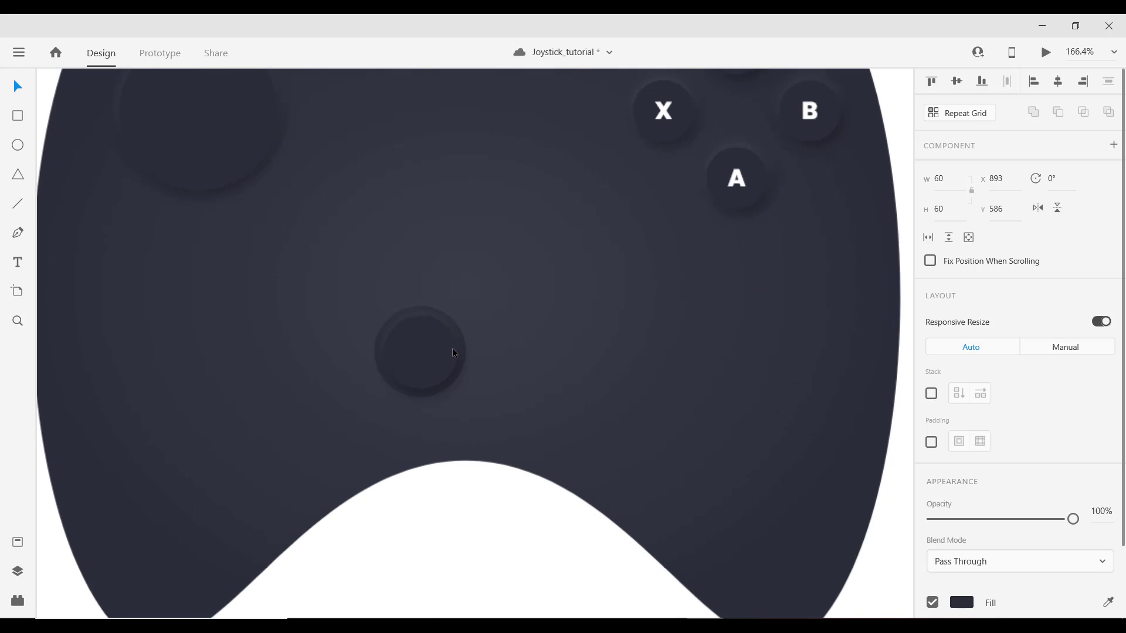
scroll(452, 347, down, 4)
scroll(411, 357, up, 3)
scroll(396, 367, down, 2)
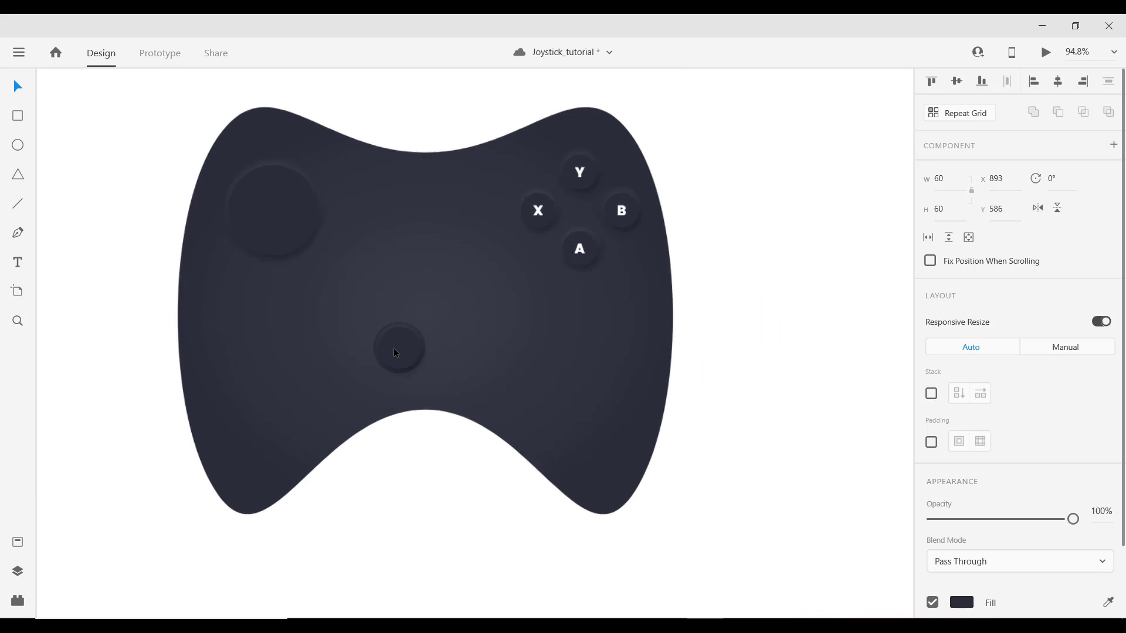
drag(422, 326, 432, 315)
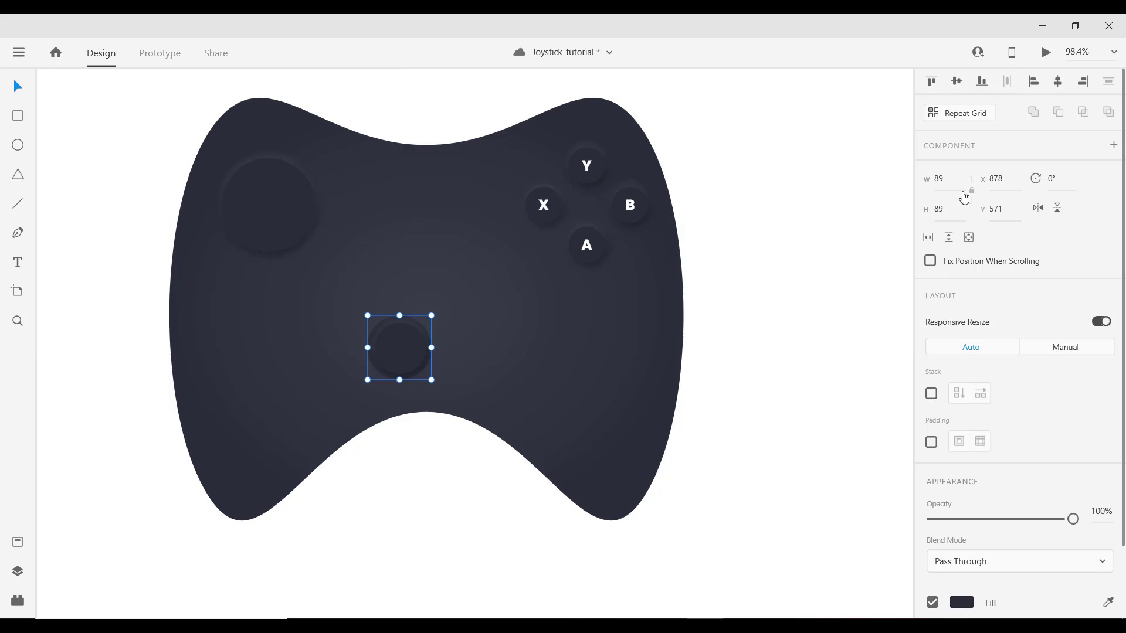
text(90)
key(Return)
- Duplicate the lower circular control to its right and nudge the original left to X 858
drag(408, 354, 463, 351)
shift+click(392, 351)
click(392, 343)
key(shift+Left)
key(shift+Left)
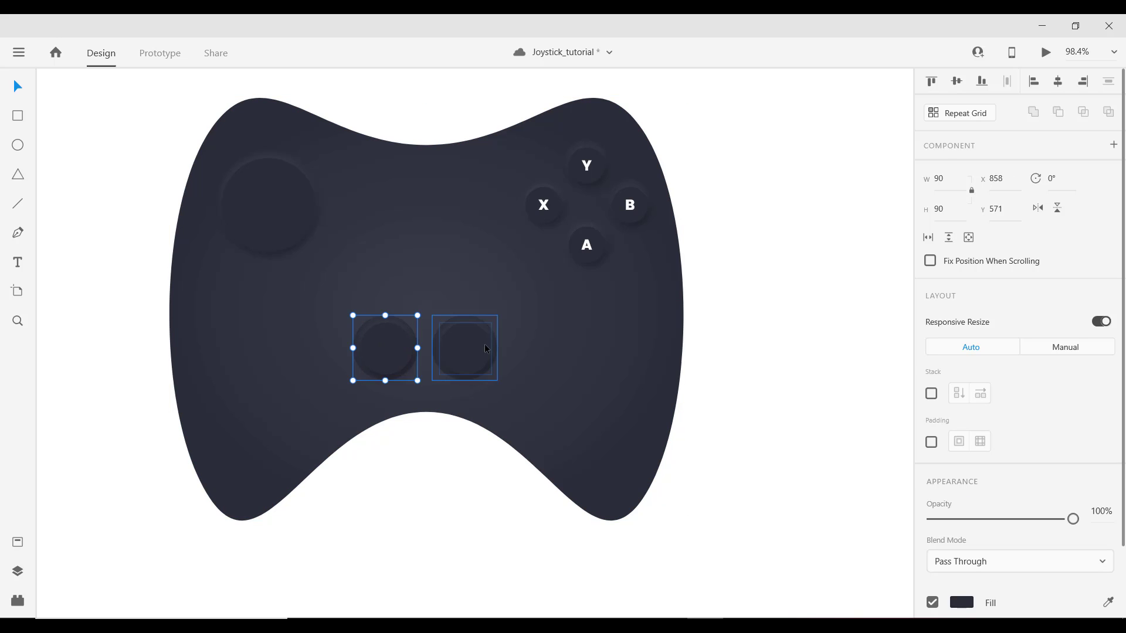
- Nudge the right circular control further right, and shift both controls to centre them on the body and slightly upward
click(464, 347)
key(shift+Right)
key(shift+Right)
shift+click(368, 353)
drag(474, 357, 463, 357)
shift+click(465, 362)
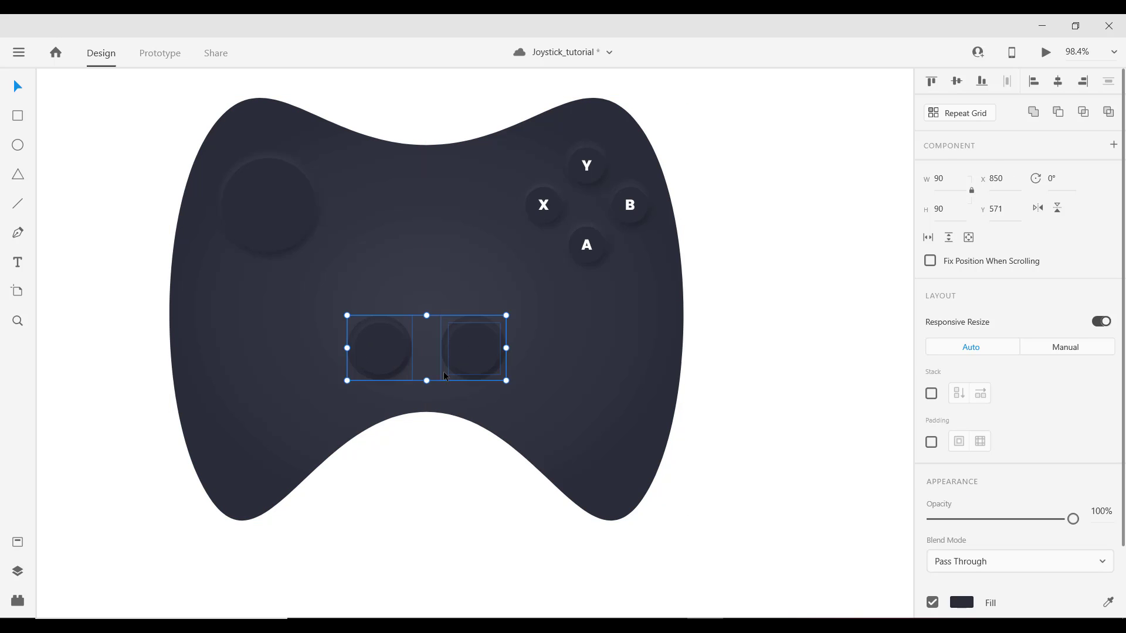
key(ctrl+0)
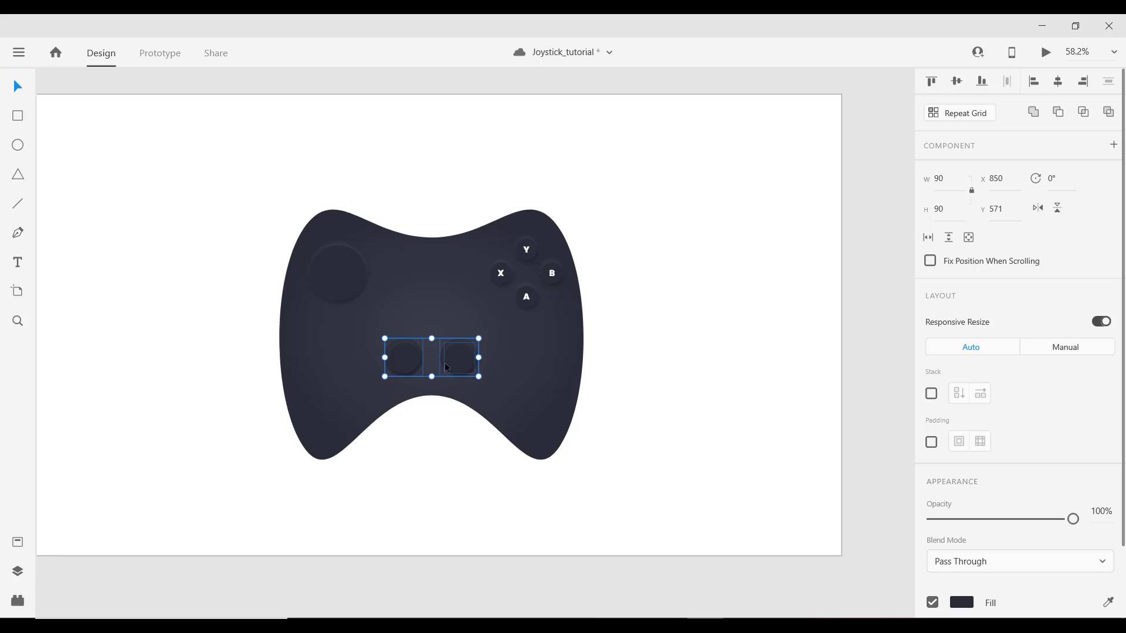
drag(453, 352, 452, 346)
- Group the X label with its small button circle
click(351, 282)
click(500, 274)
shift+click(495, 277)
key(ctrl+g)
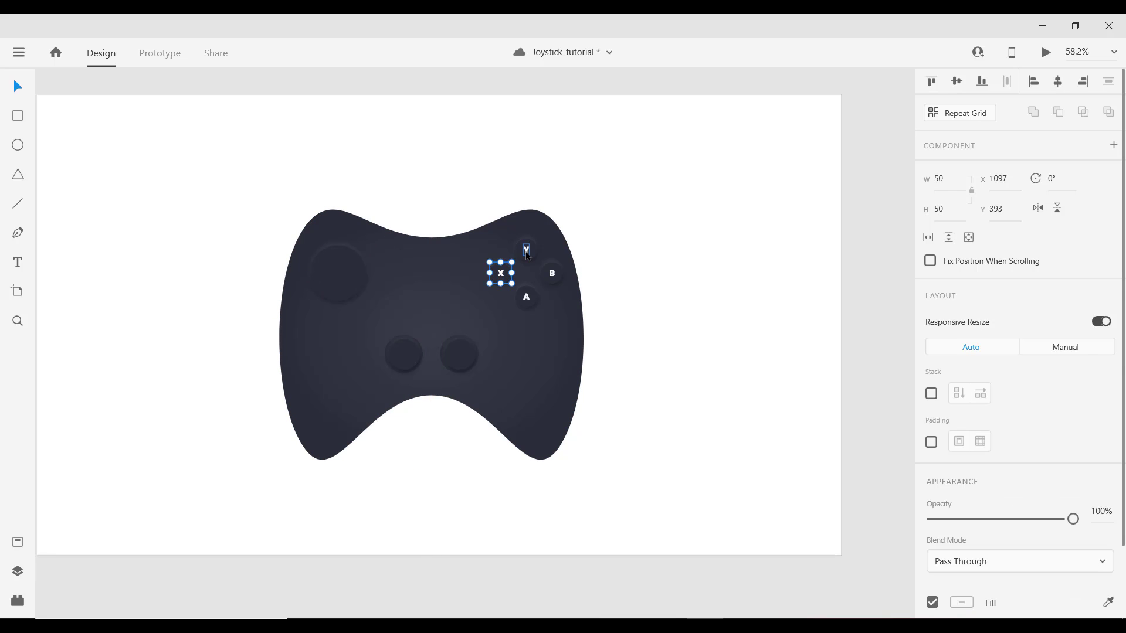
- Group the Y, B and A labels each with its own small button circle
click(526, 251)
shift+click(520, 256)
key(ctrl+g)
click(552, 274)
shift+click(558, 271)
key(ctrl+g)
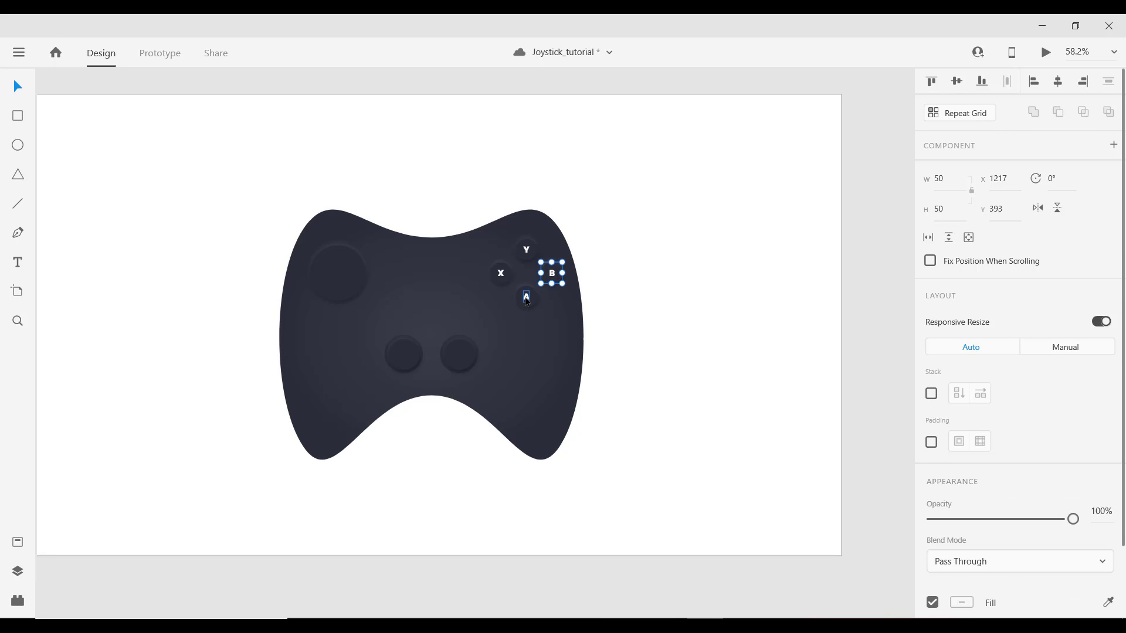
click(526, 298)
shift+click(533, 295)
key(ctrl+g)
- Combine the X, Y, B and A buttons into a single group
shift+click(501, 273)
shift+click(551, 273)
shift+click(527, 251)
key(ctrl+g)
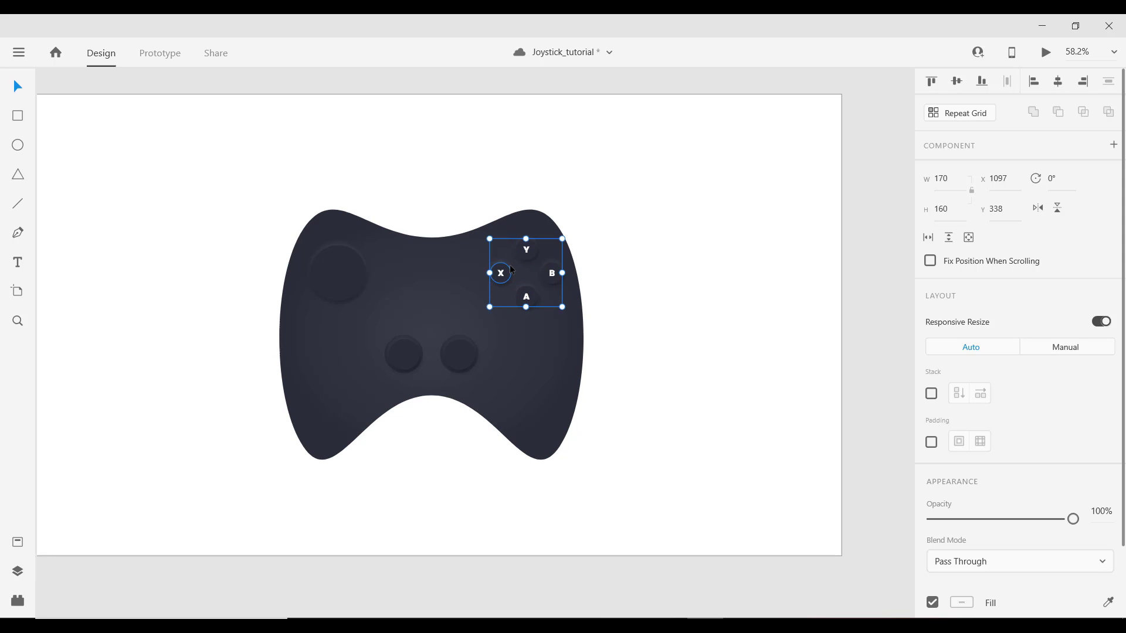
- Shift the lettered button group and the large upper-left circle down together by 10 px
shift+click(350, 277)
key(shift+Down)
click(447, 353)
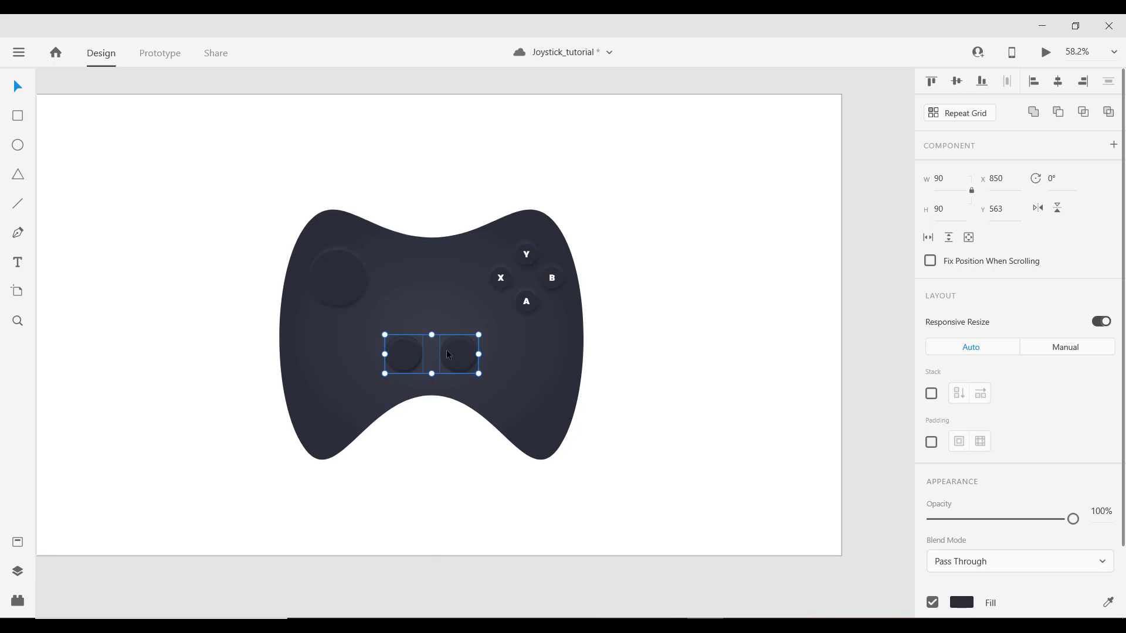
drag(463, 350, 462, 350)
scroll(410, 332, down, 2)
click(396, 315)
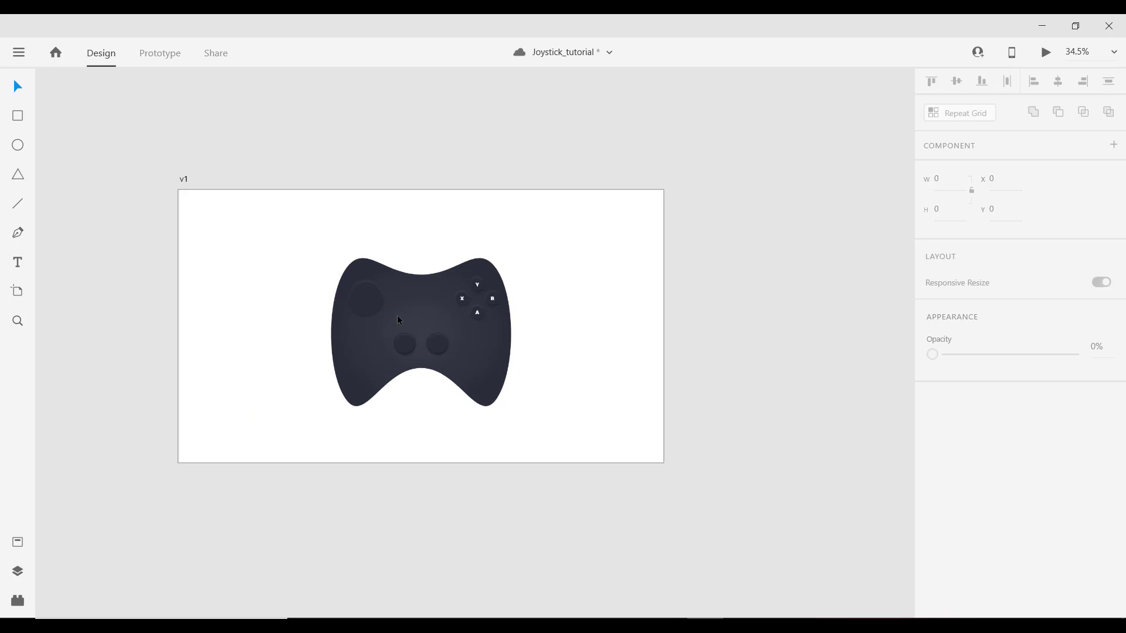
scroll(407, 345, up, 1)
scroll(400, 350, up, 1)
scroll(393, 350, down, 1)
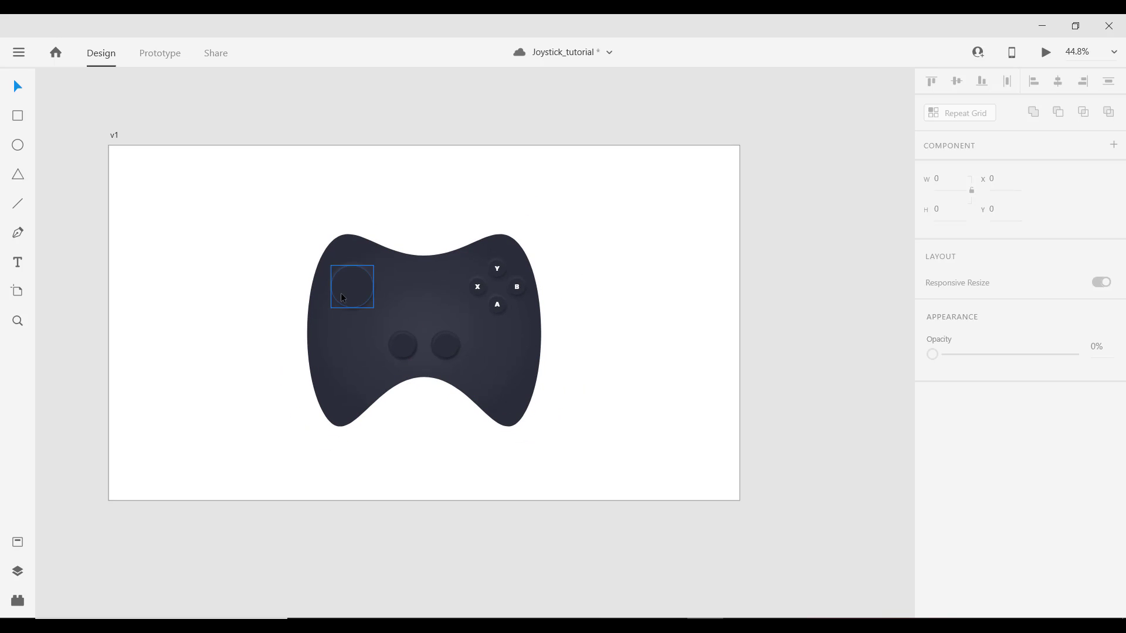
scroll(346, 275, up, 2)
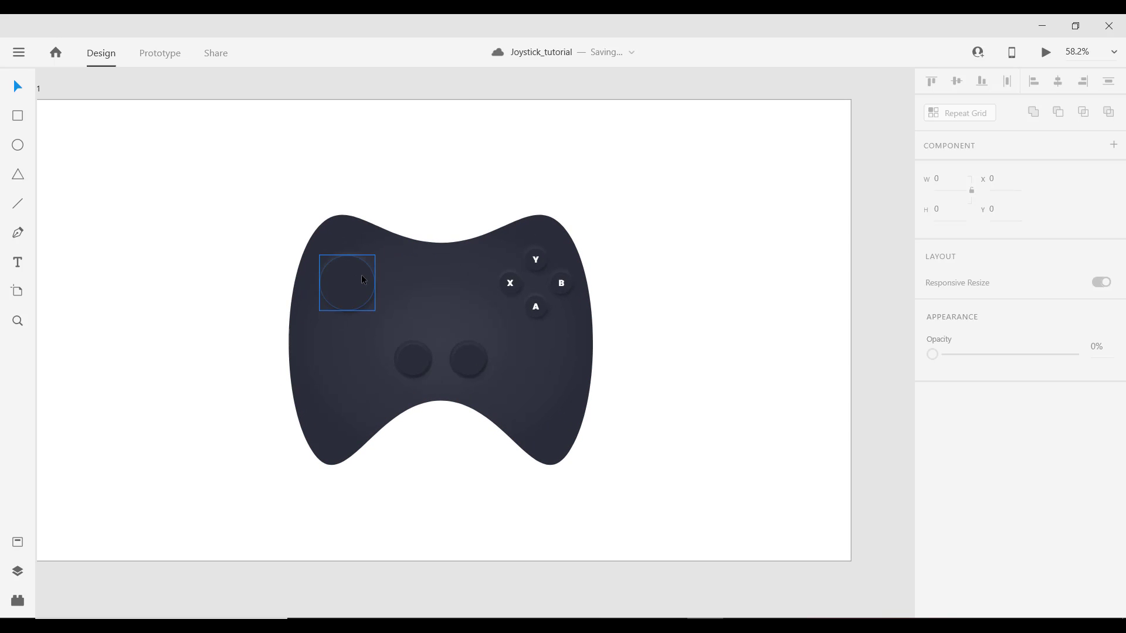
scroll(428, 301, down, 1)
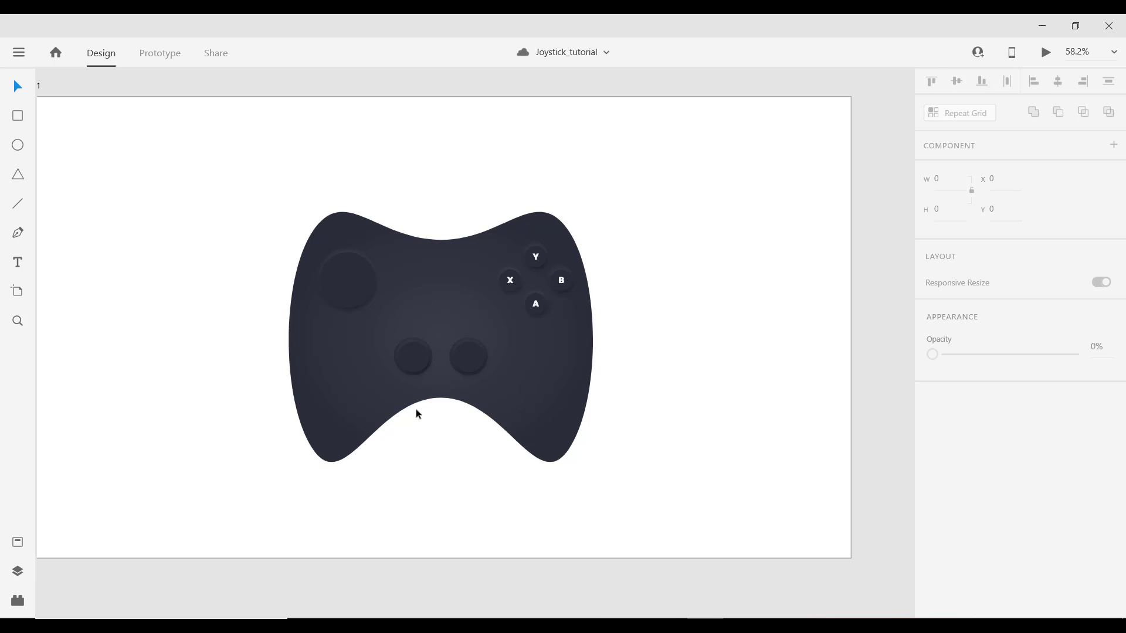
mouse_move(742, 624)
click(784, 593)
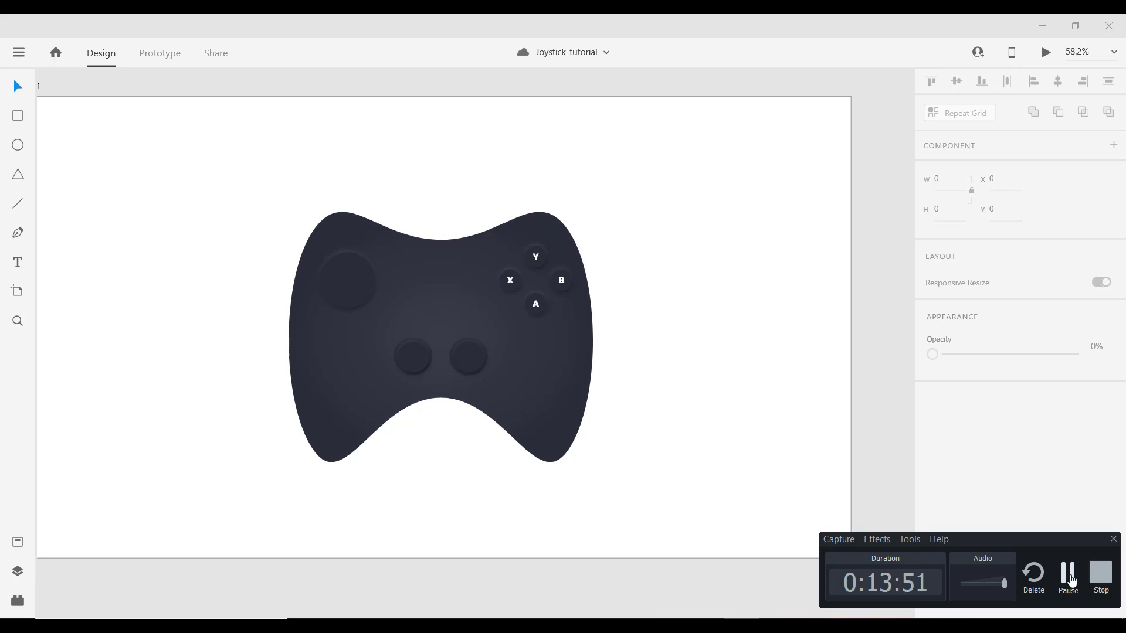
click(1068, 578)
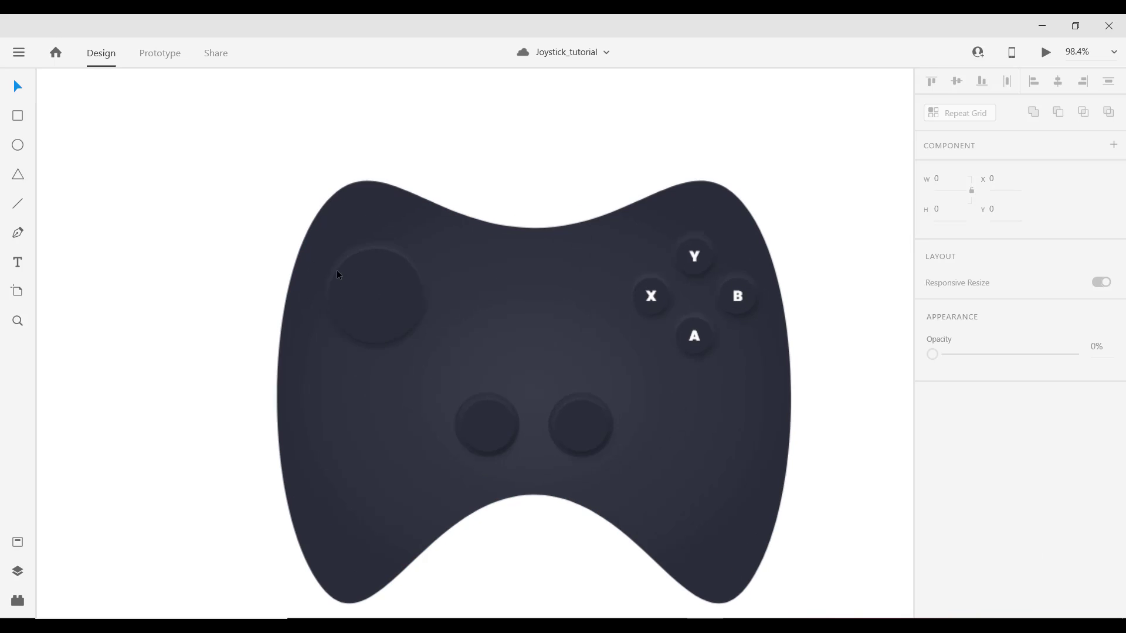
- Draw a small rectangle on the empty canvas beside the controller and size it to 30 × 35
scroll(528, 340, down, 1)
scroll(528, 341, right, 1)
drag(199, 171, 217, 195)
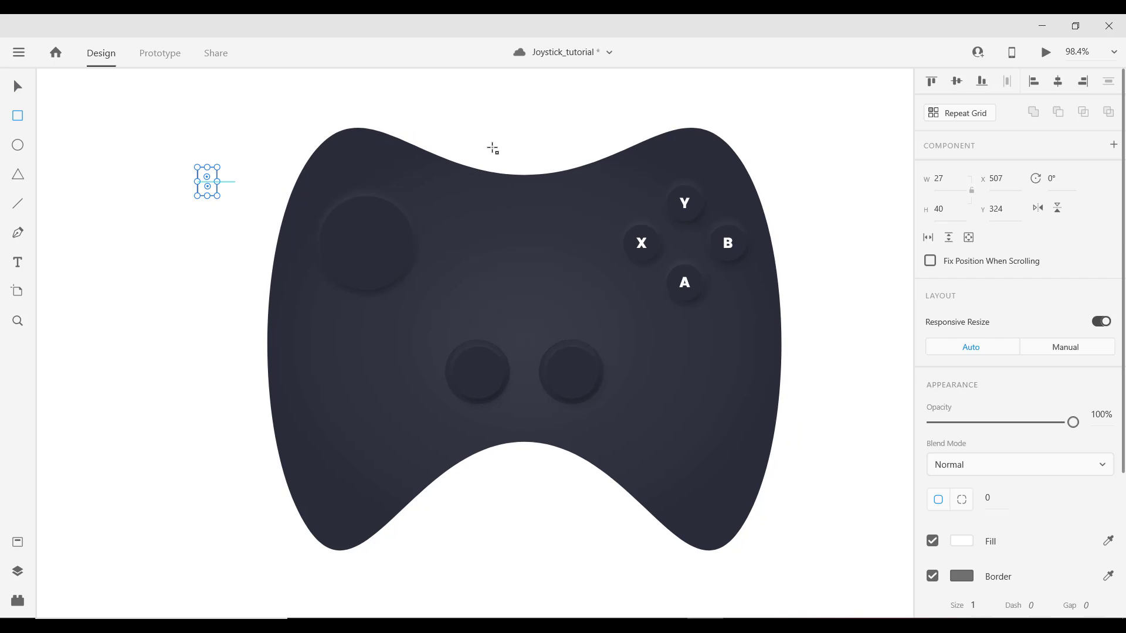
text(30)
key(Return)
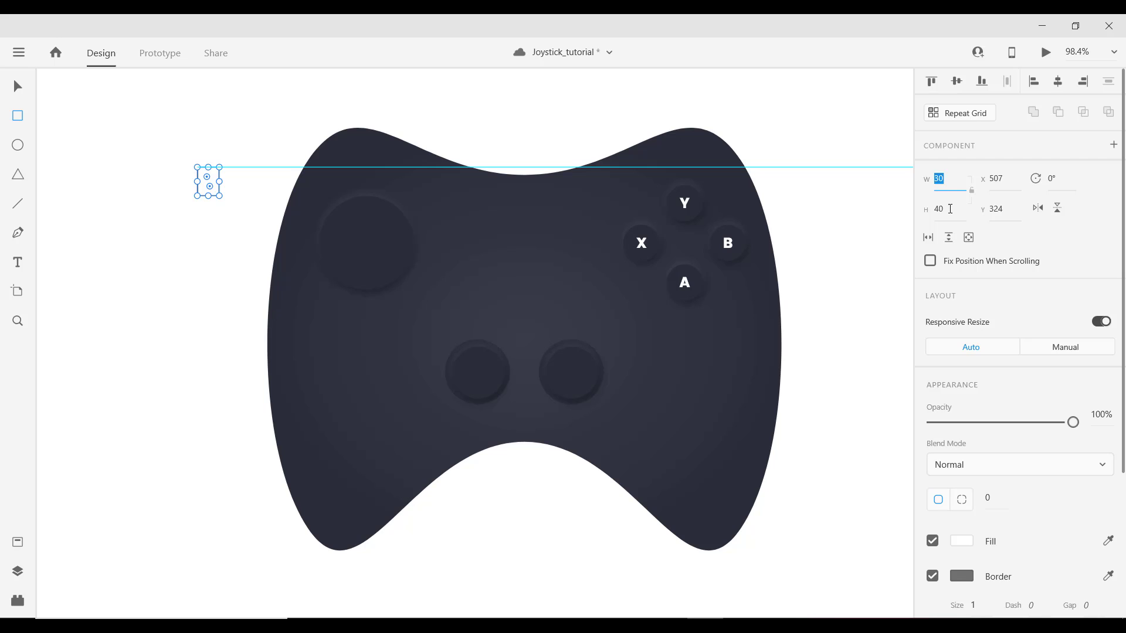
text(35)
key(Return)
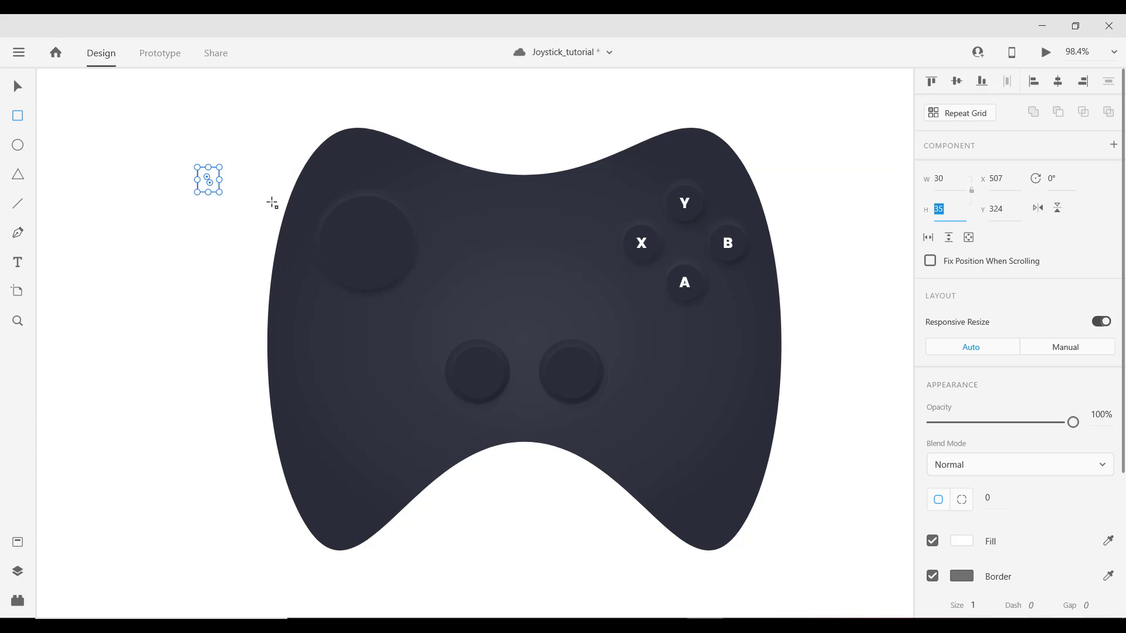
- Move the small rectangle onto the upper part of the large circle, centred horizontally at X 726, Y 378
scroll(219, 179, up, 3)
scroll(256, 168, right, 1)
scroll(256, 168, down, 1)
drag(170, 165, 377, 215)
scroll(378, 217, down, 1)
scroll(434, 275, up, 1)
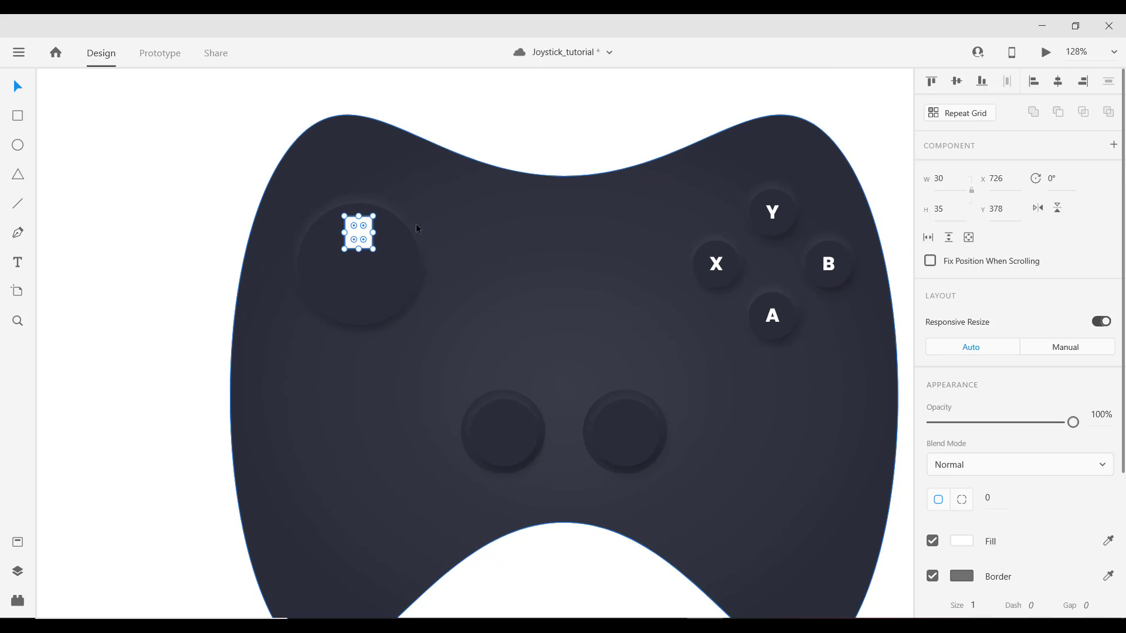
- Add an anchor point at the middle of the rectangle's upper edge and raise it to Y 373 to form a point
scroll(361, 234, up, 5)
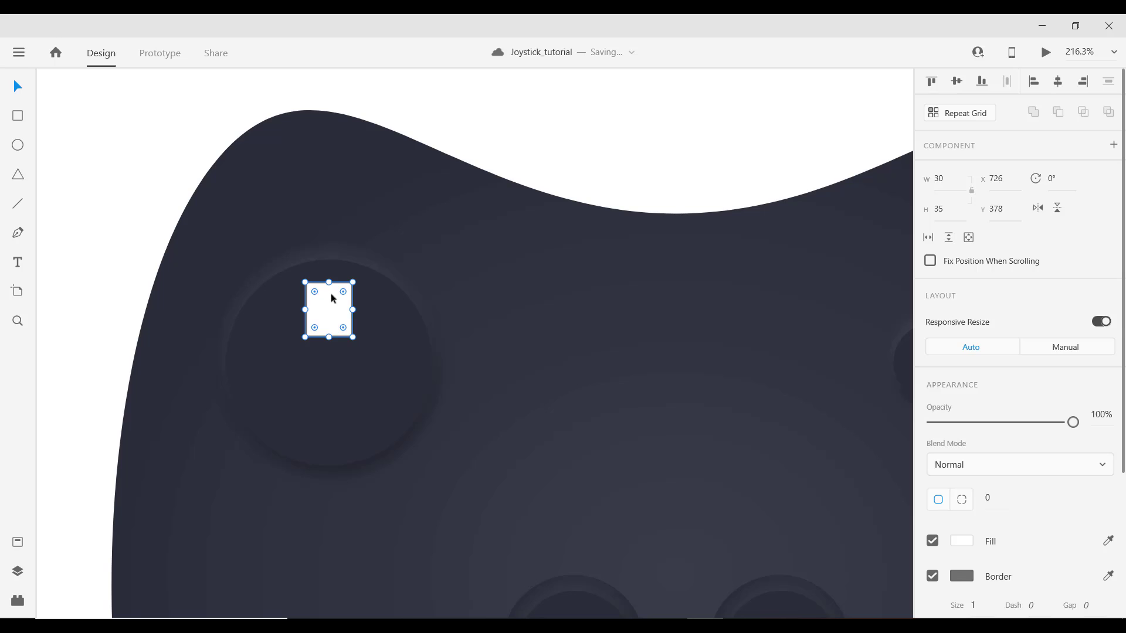
double_click(330, 290)
click(331, 285)
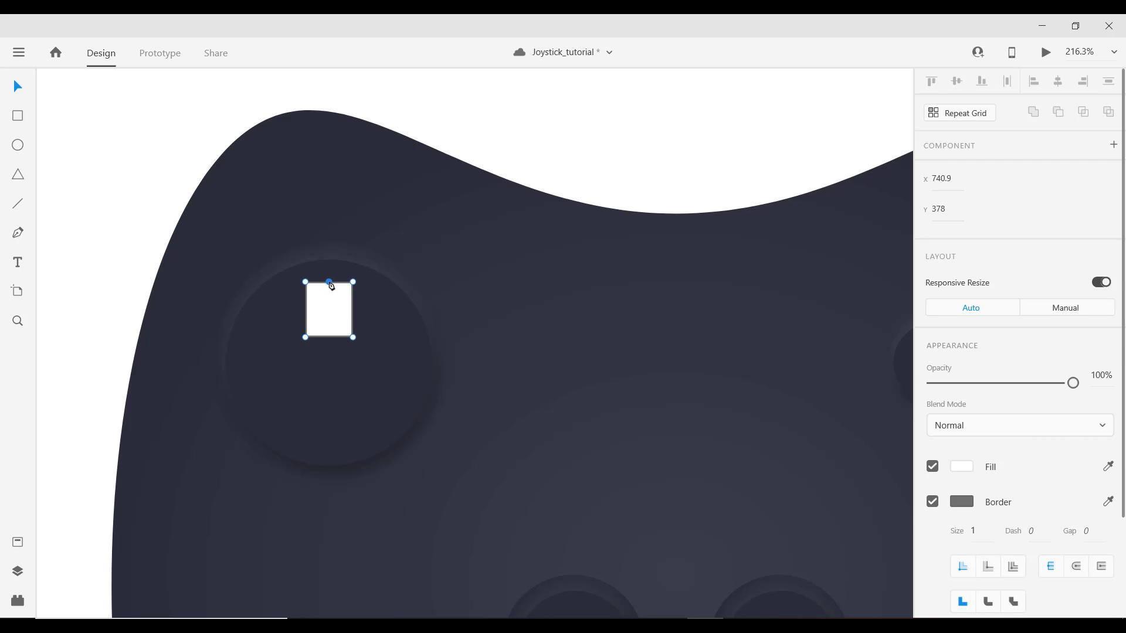
key(Up)
key(Up)
key(Up)
key(Up)
key(Up)
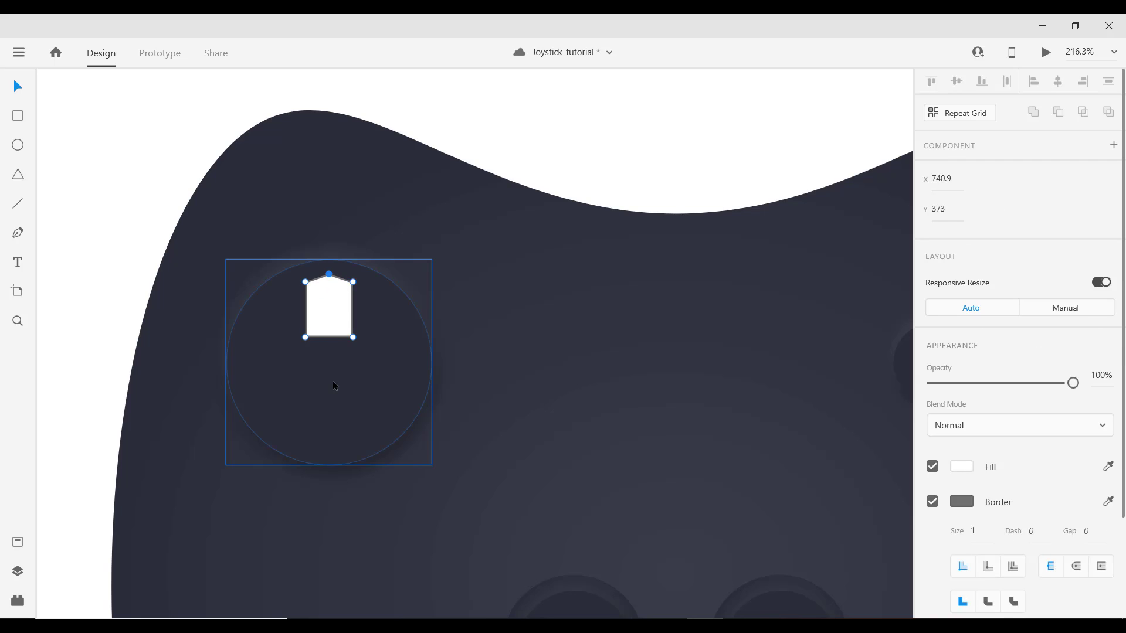
- Remove the pointed shape's border and fill it with the saved dark colour #2C2E38
click(339, 375)
click(336, 316)
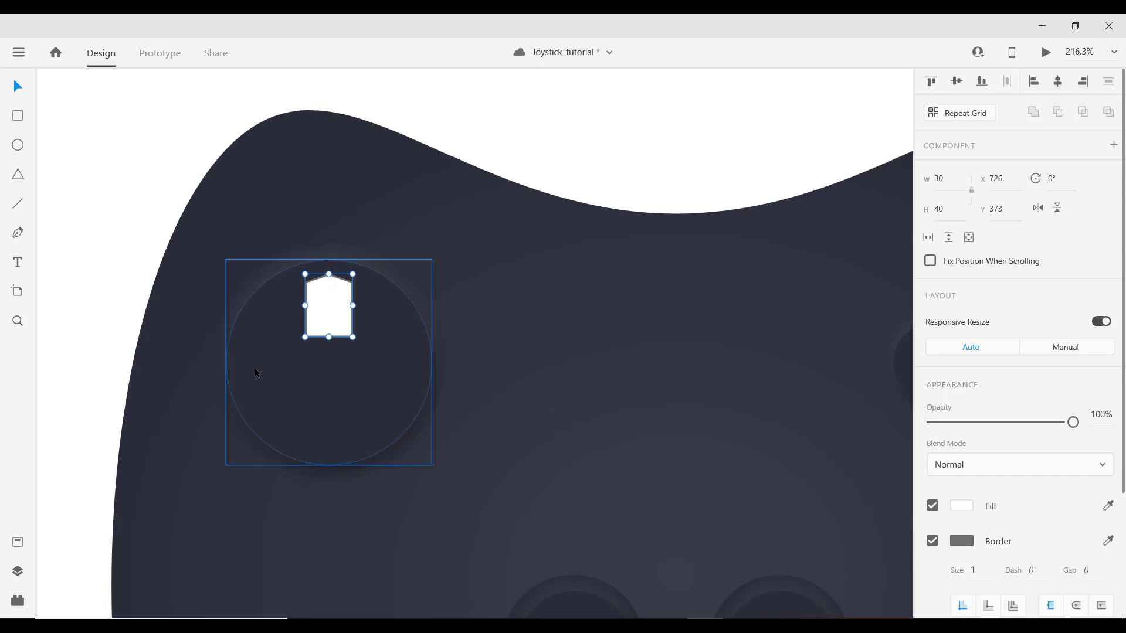
click(933, 541)
click(962, 506)
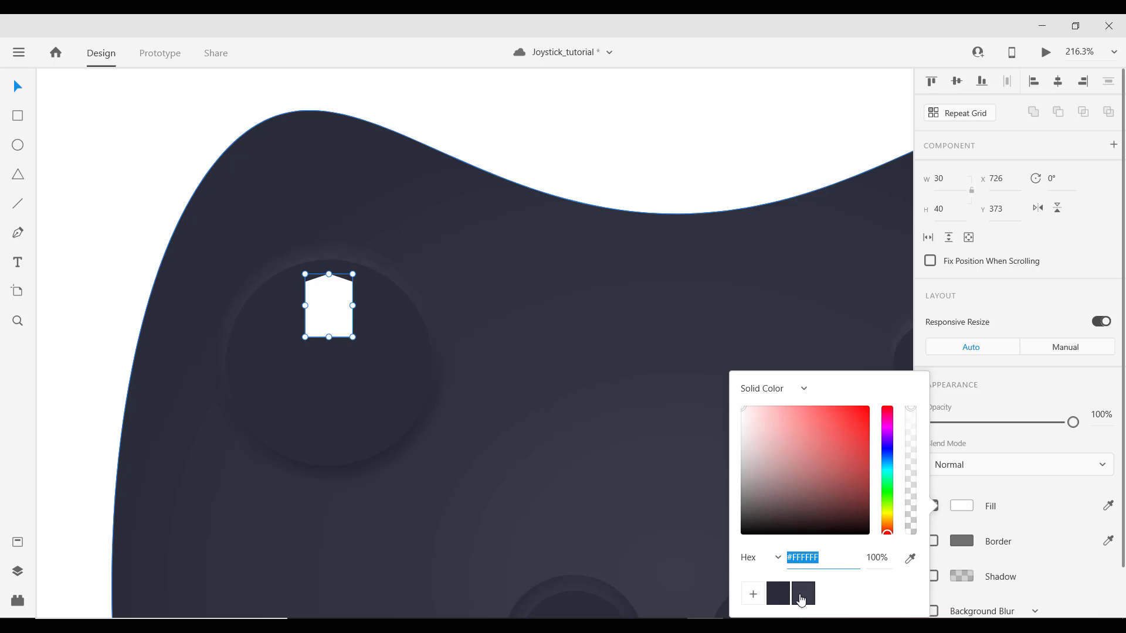
click(777, 598)
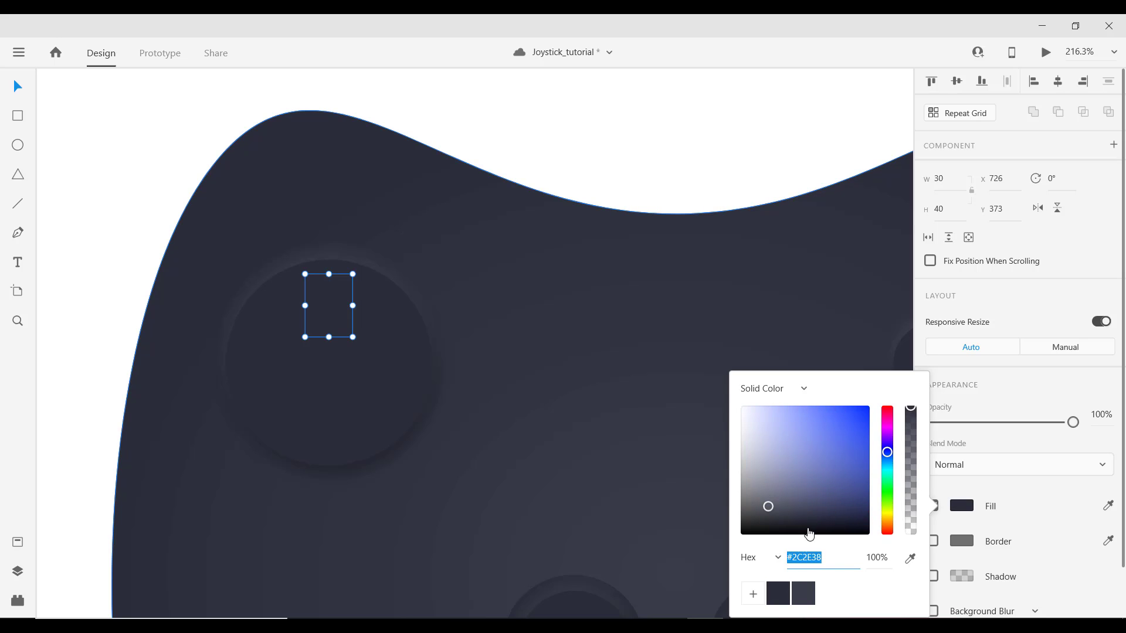
- Give the pointed shape a black shadow with Y offset 2, blur 5 and 35% opacity
click(933, 576)
scroll(993, 563, down, 3)
click(1029, 515)
key(Down)
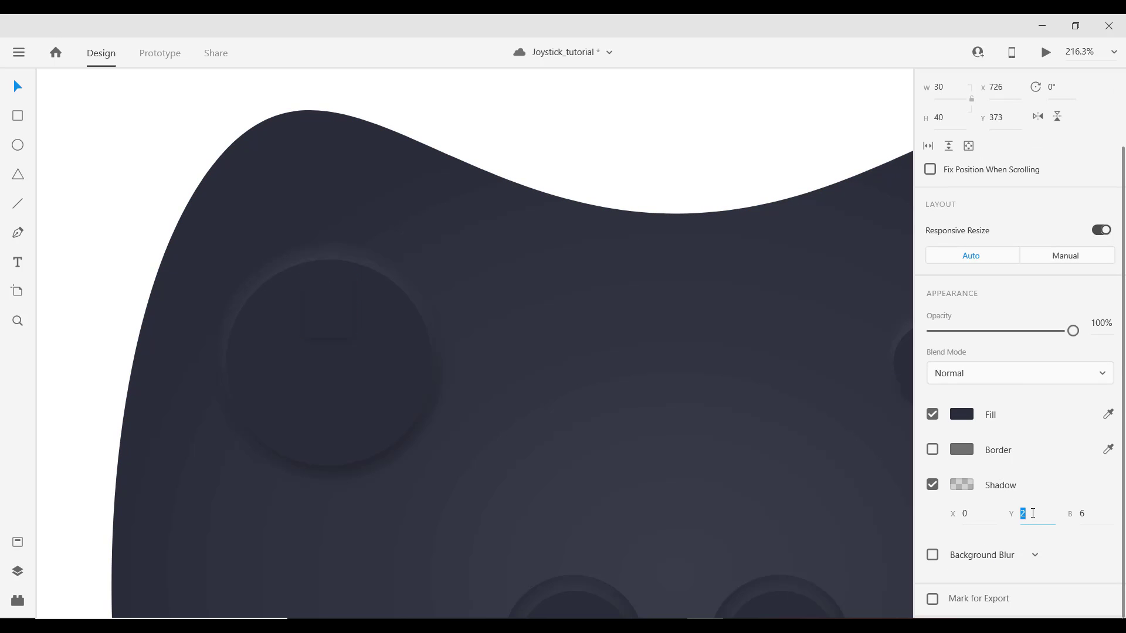
click(1086, 515)
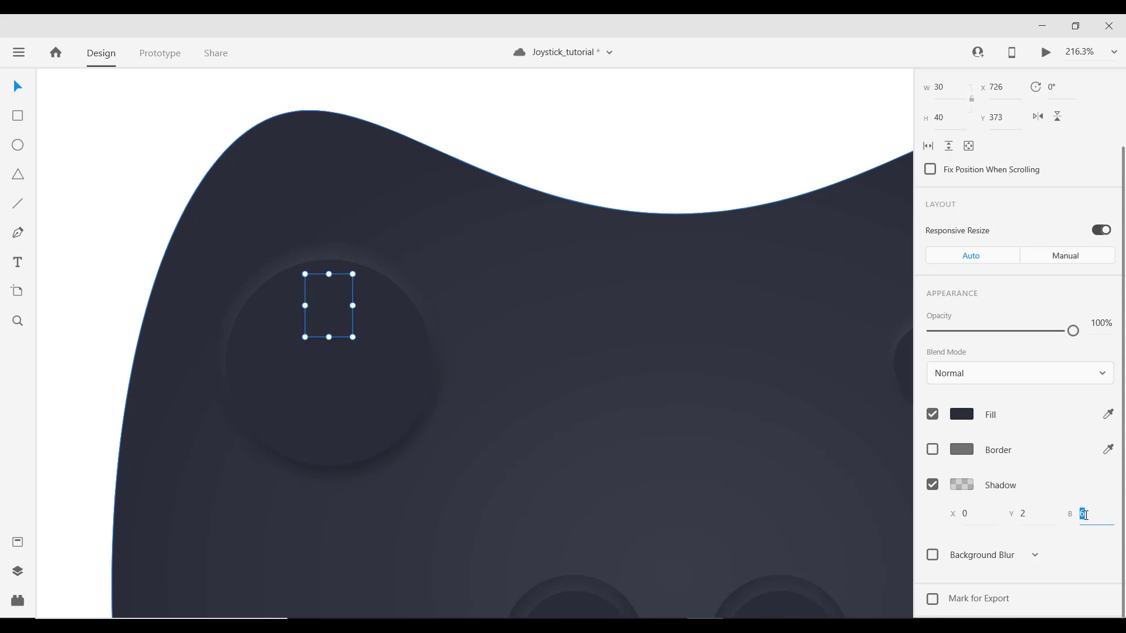
text(5)
click(952, 478)
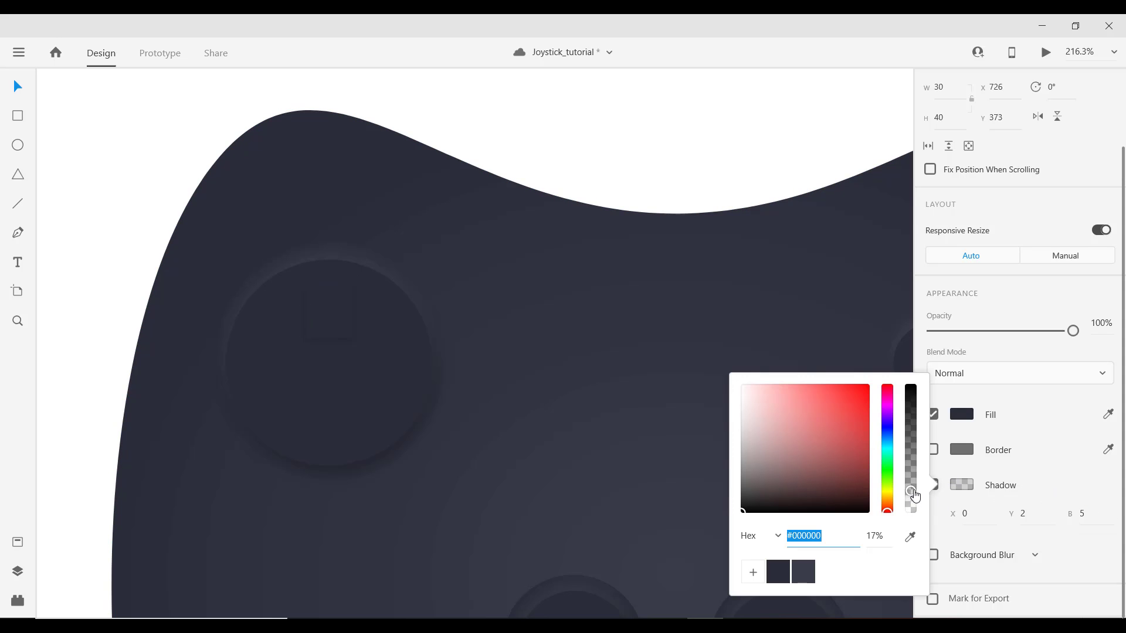
drag(911, 494, 912, 469)
scroll(273, 400, down, 5)
scroll(325, 413, down, 2)
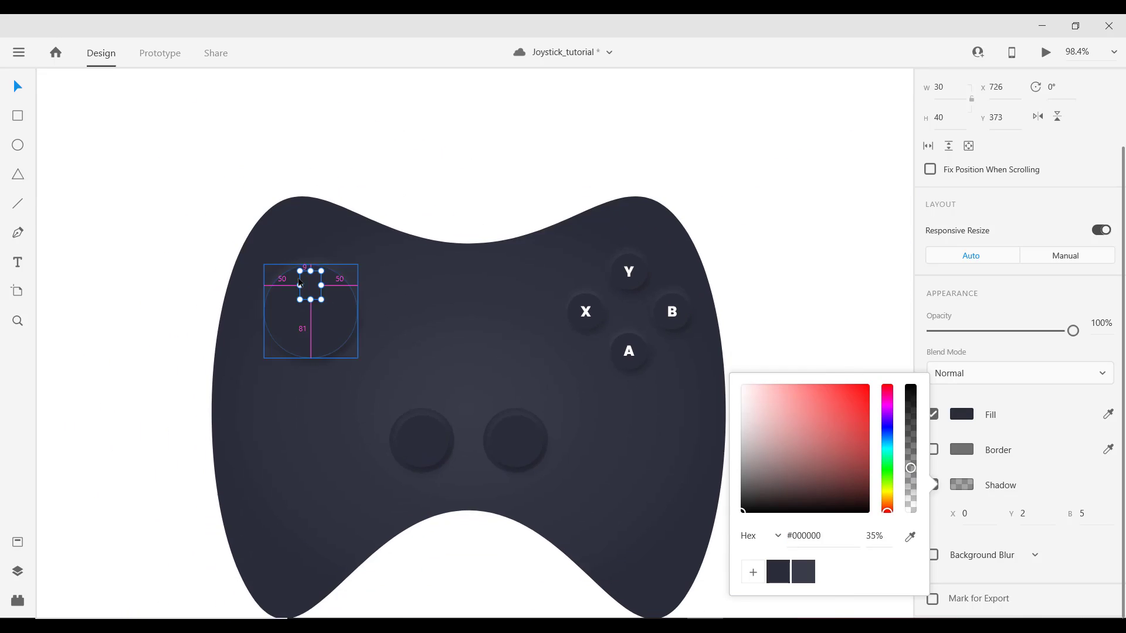
- Duplicate the pointed shape and align the copy exactly over the original at X 726, Y 373
scroll(318, 292, up, 9)
click(320, 287)
scroll(323, 278, down, 3)
scroll(324, 279, down, 2)
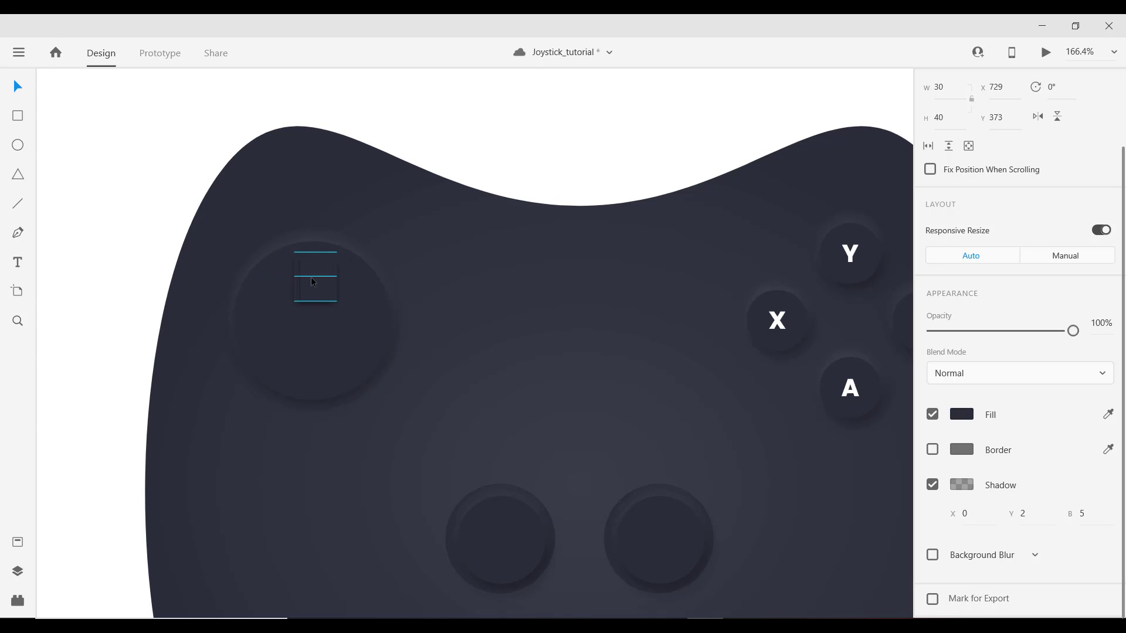
scroll(317, 286, up, 4)
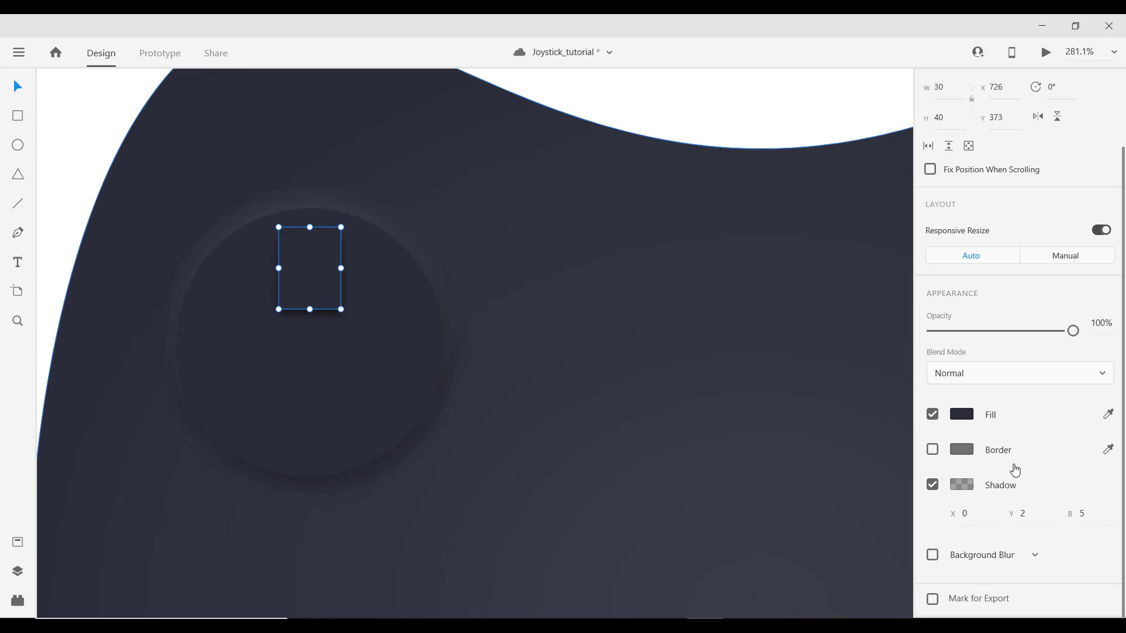
- Change the copied shape's shadow to white #FFFFFF at 10% opacity with Y offset -2
click(1039, 526)
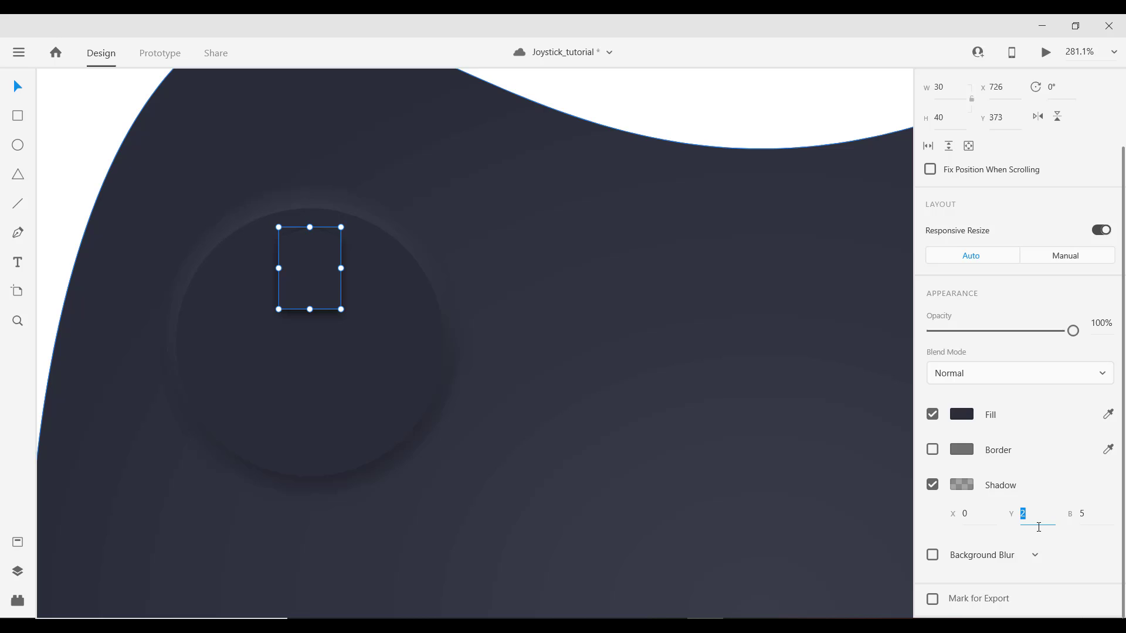
click(964, 490)
drag(797, 424, 666, 317)
click(1031, 514)
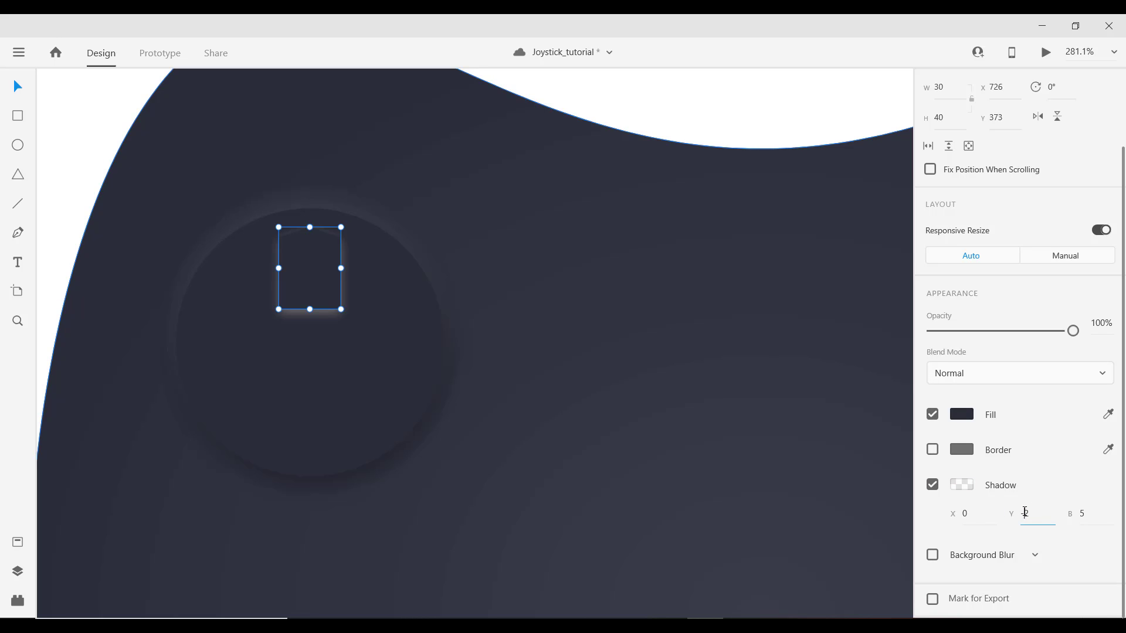
text(-)
click(962, 484)
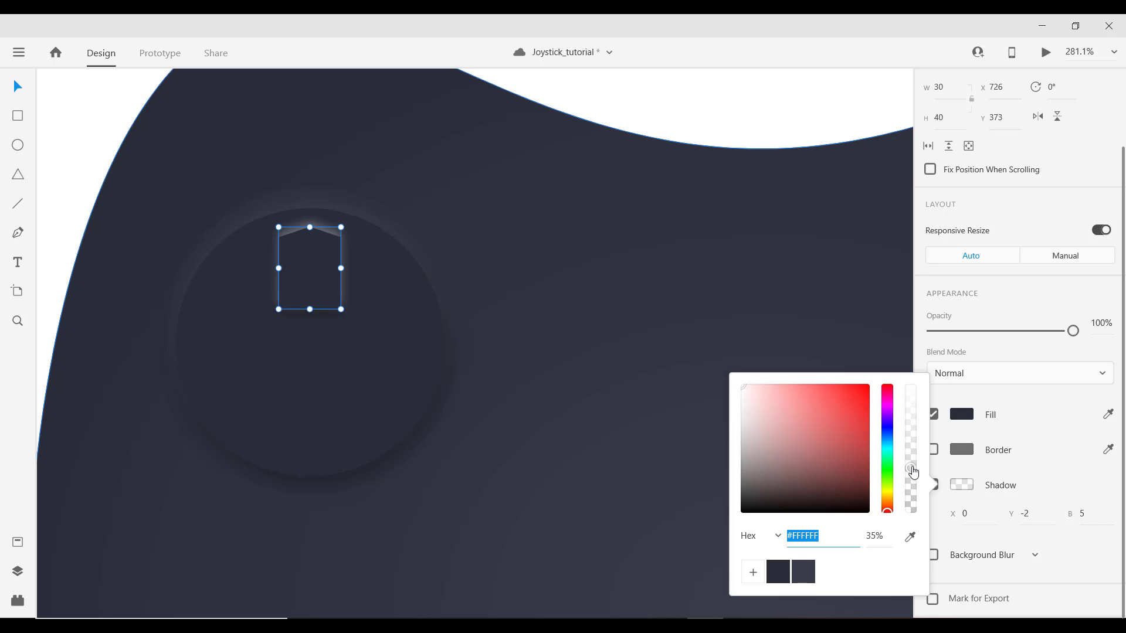
drag(911, 478, 910, 502)
scroll(375, 329, down, 3)
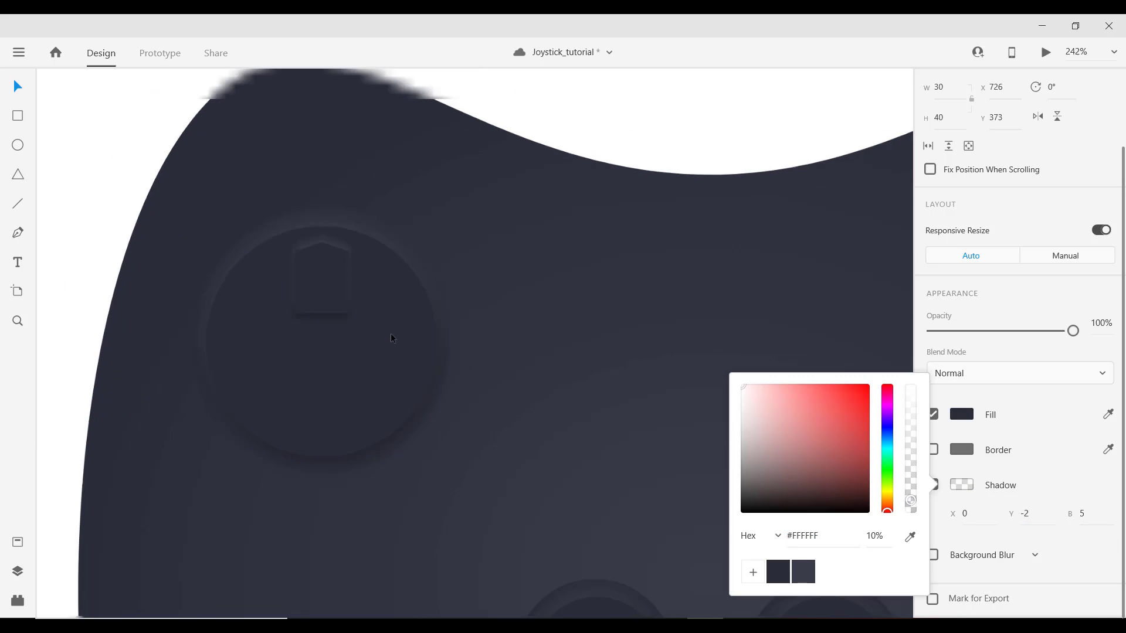
scroll(422, 285, up, 3)
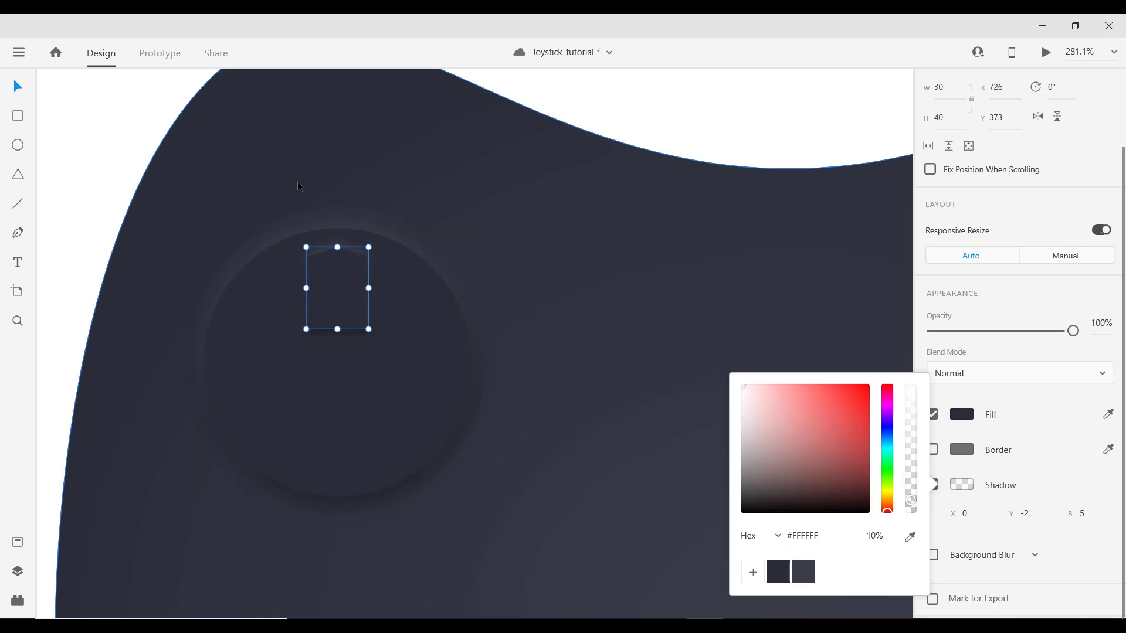
- Select both overlapping pointed shapes, undo their accidental move, and group them
drag(59, 231, 424, 310)
shift+click(495, 310)
shift+click(423, 307)
drag(331, 285, 348, 303)
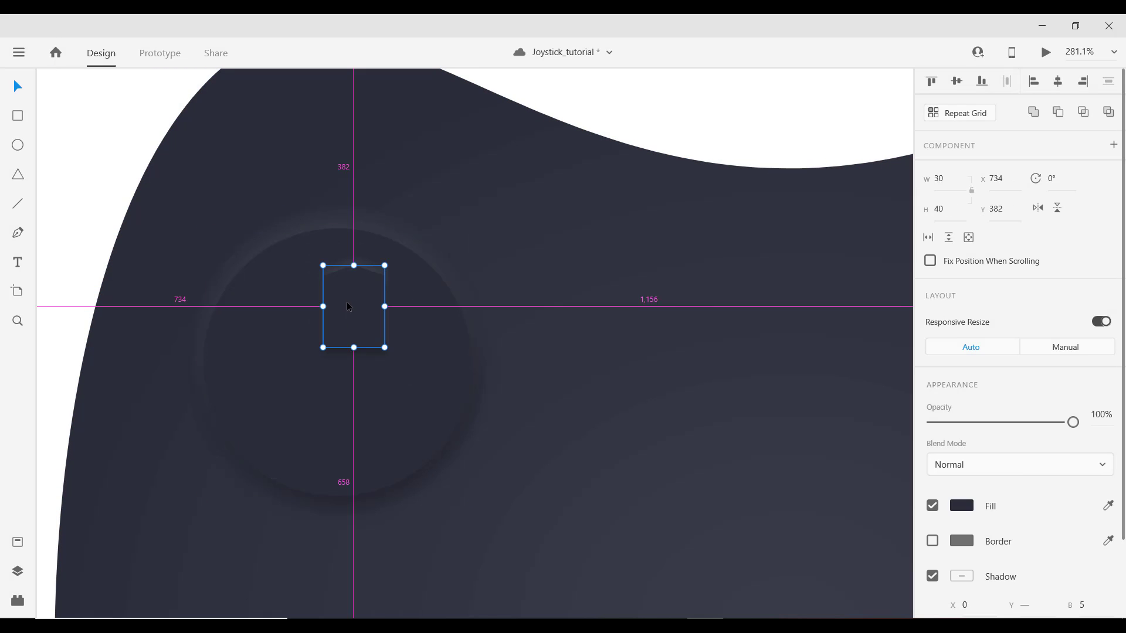
key(ctrl+z)
key(ctrl+g)
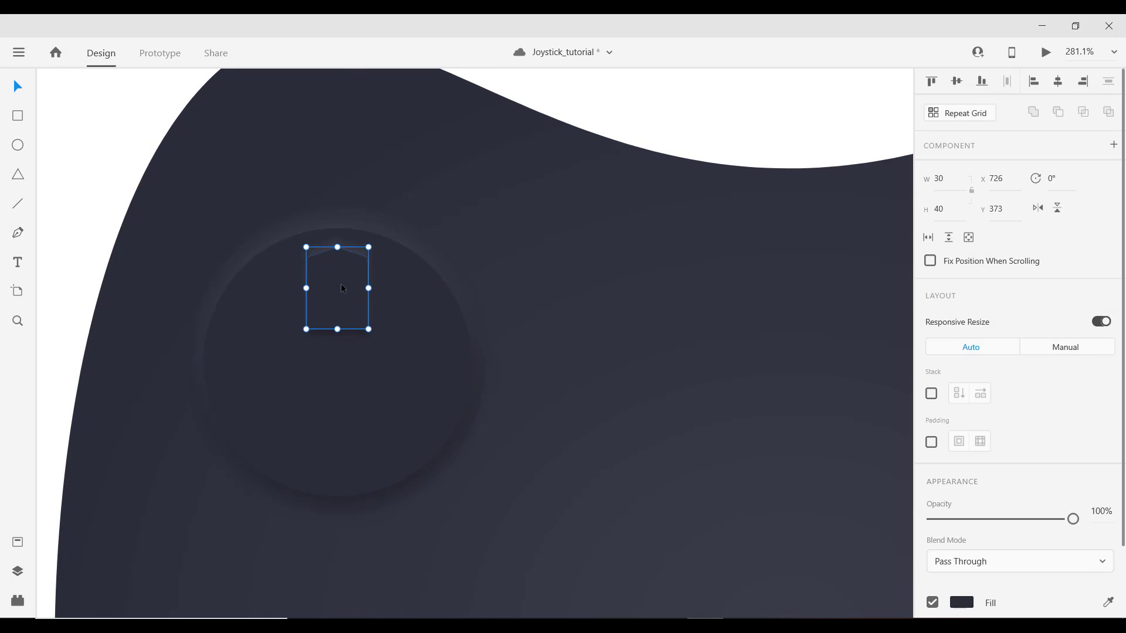
- Duplicate the pointed shape group straight down inside the large circle to Y 437
drag(342, 284, 343, 416)
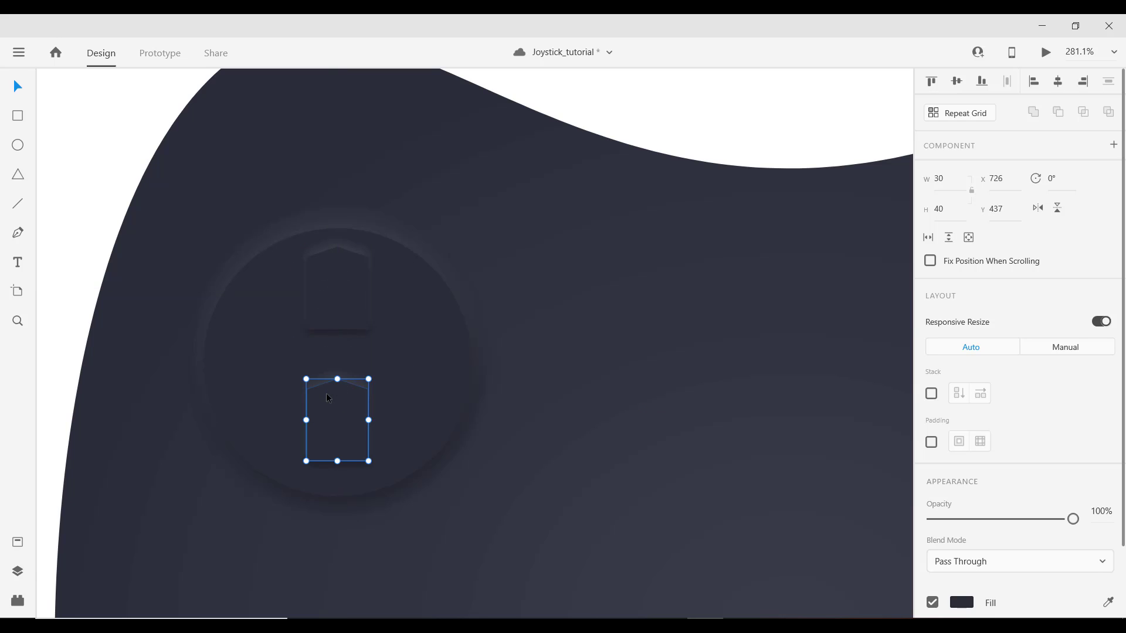
scroll(328, 406, up, 2)
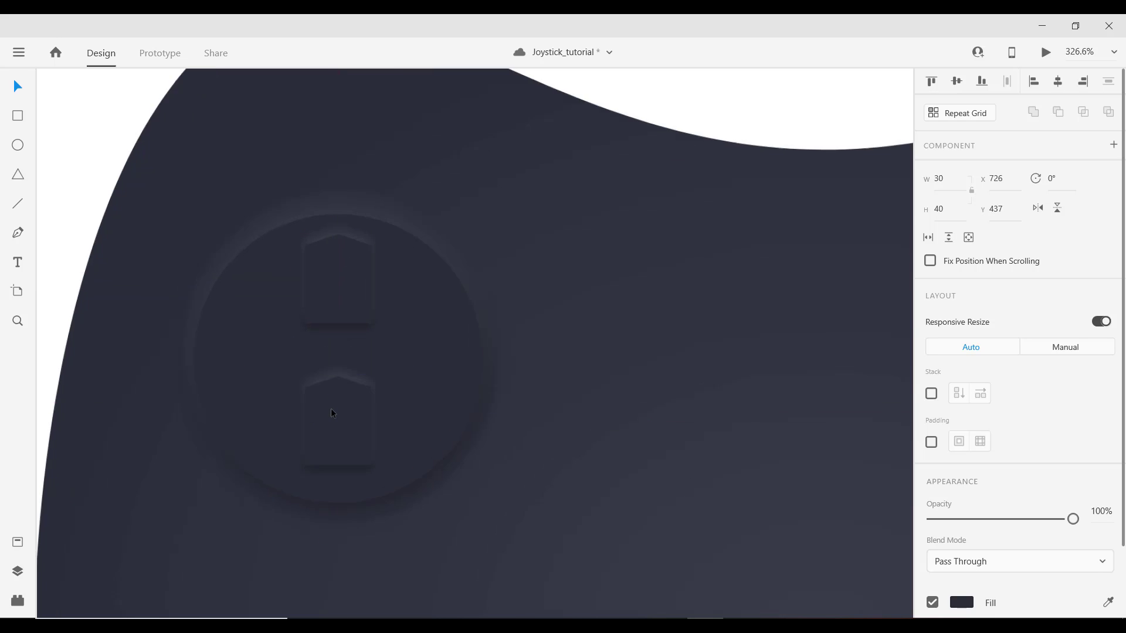
scroll(331, 401, down, 2)
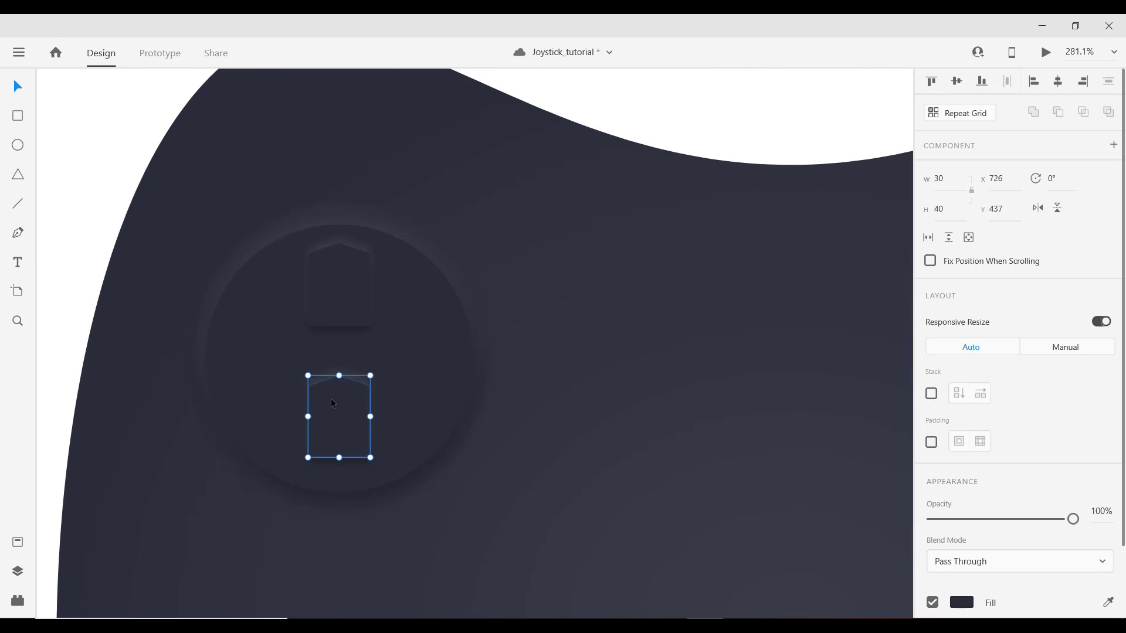
- Flip the lower pointed shape vertically at Y 446 and group it with the upper pointed shape
click(1059, 210)
drag(361, 421, 332, 438)
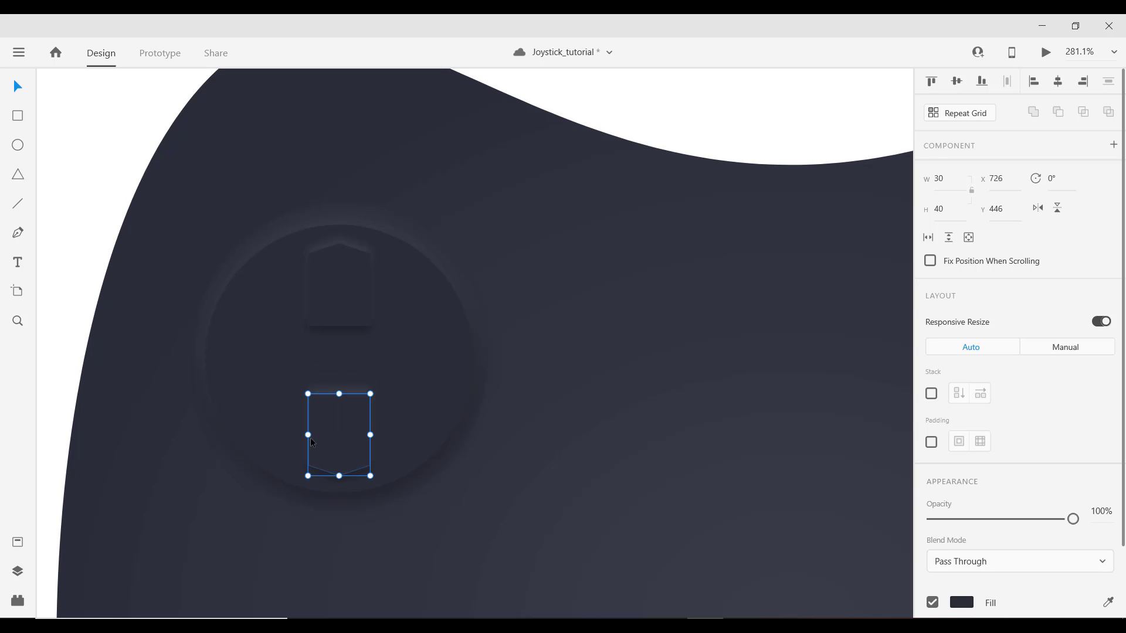
shift+click(326, 300)
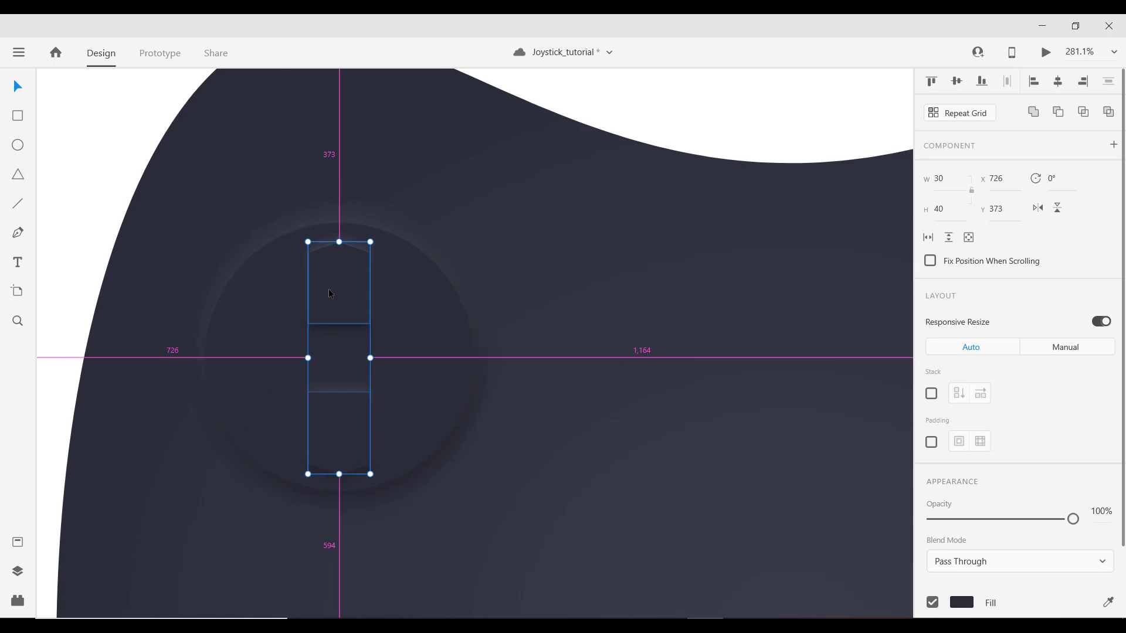
- Duplicate the vertical pair of pointed shapes and rotate the copy to -90° so the two pairs form a cross
scroll(329, 290, down, 3)
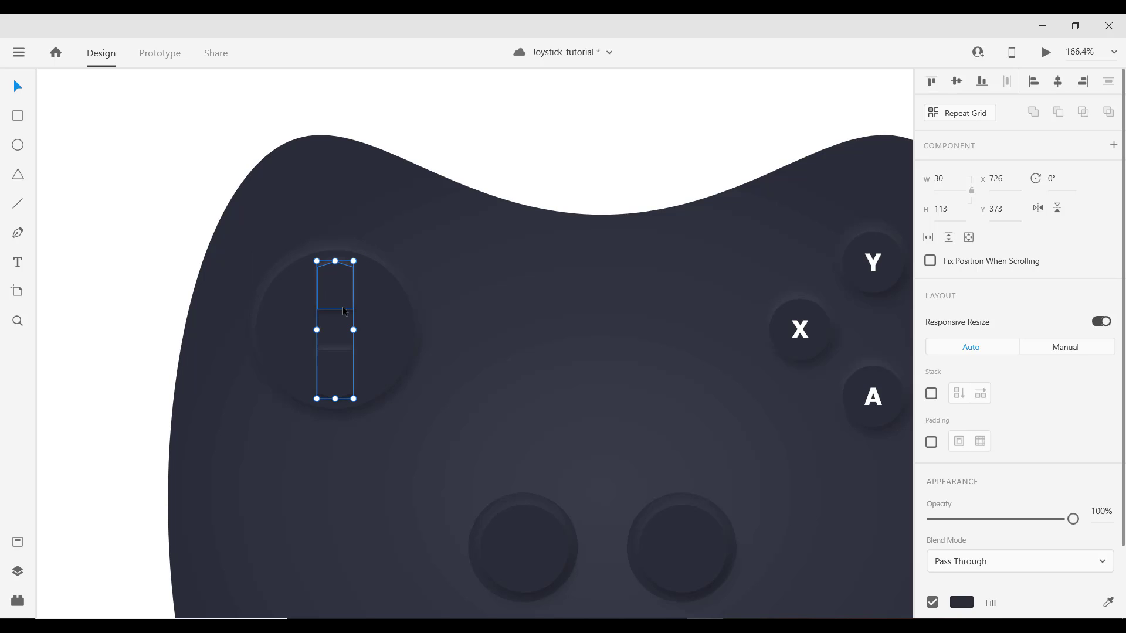
drag(358, 400, 434, 300)
scroll(333, 356, up, 3)
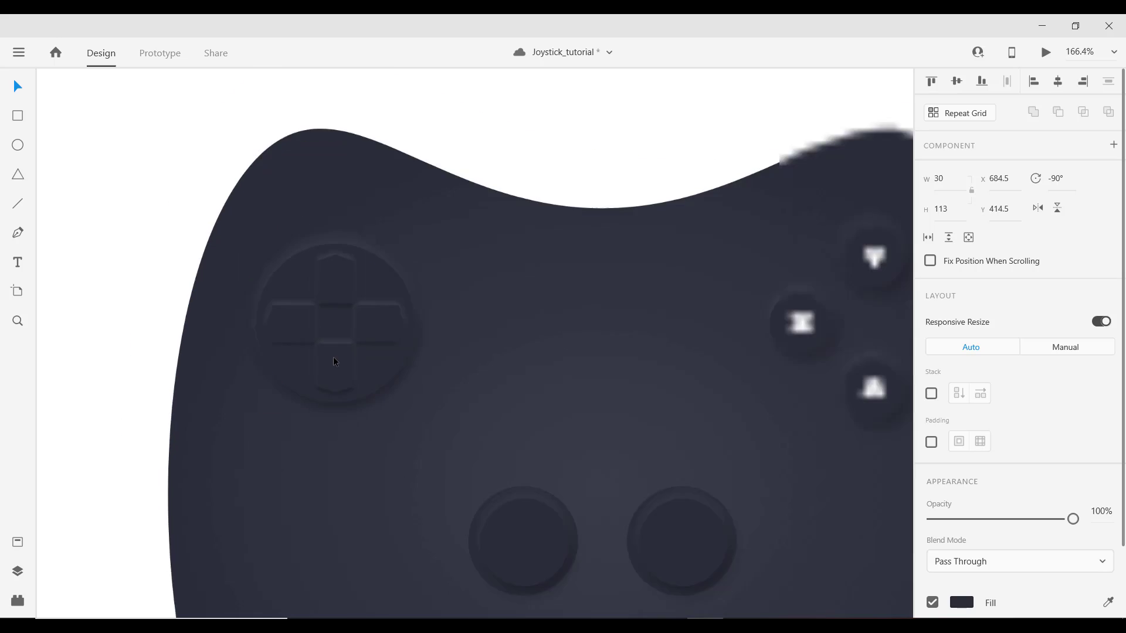
- Nudge the four directional shapes outward, placing the left at X 681.5, right at X 760.5, upper at Y 370 and lower at Y 449
double_click(262, 294)
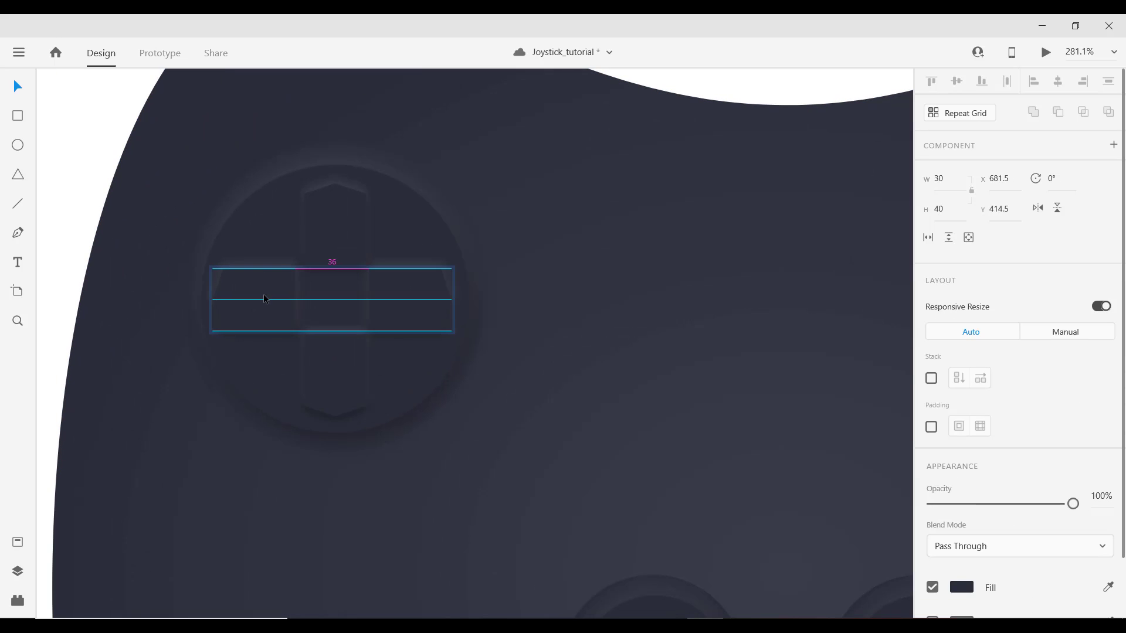
click(408, 309)
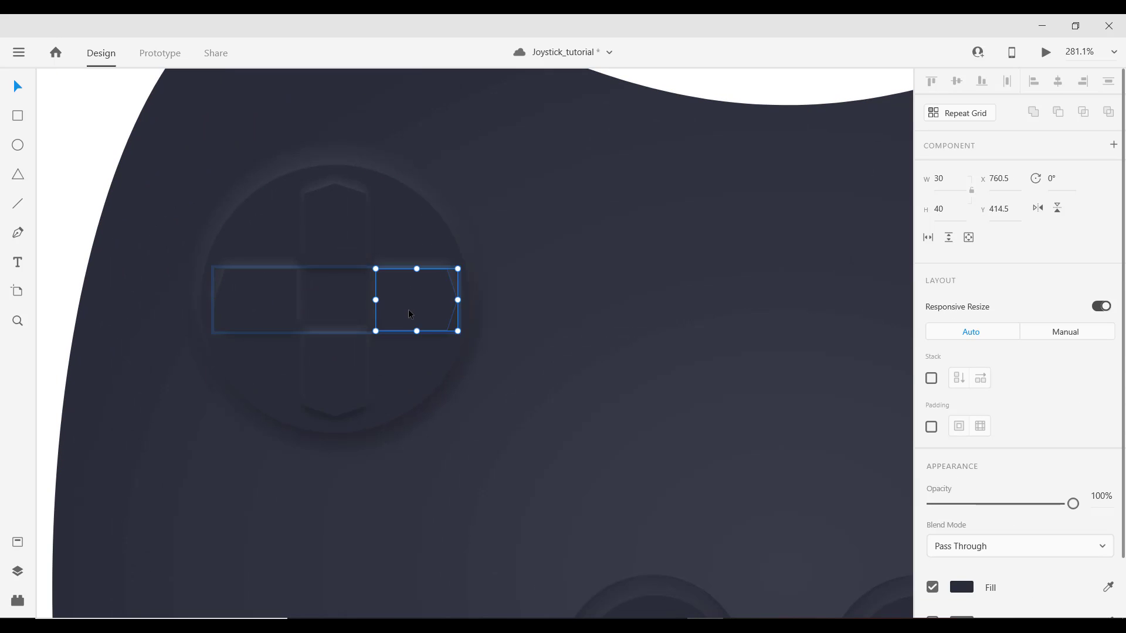
double_click(318, 210)
click(333, 372)
key(Down)
key(Down)
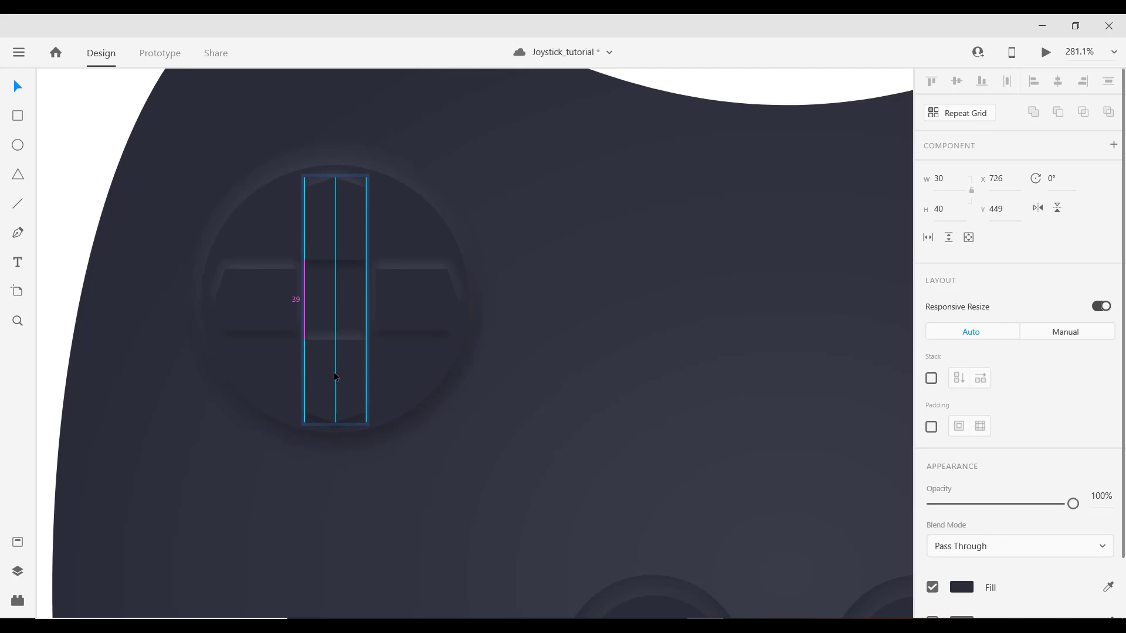
click(561, 375)
- Select both pairs of directional shapes and scale them down together around their center to an arm width of about 26.75
scroll(269, 326, down, 5)
scroll(277, 336, up, 5)
click(324, 335)
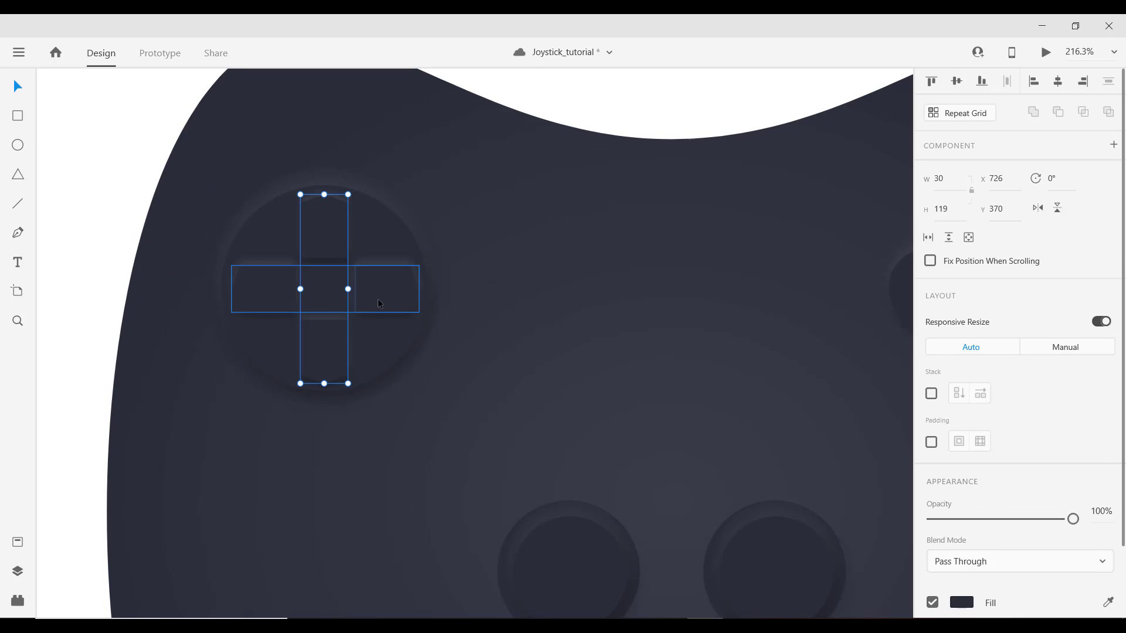
shift+click(379, 302)
drag(416, 195, 414, 198)
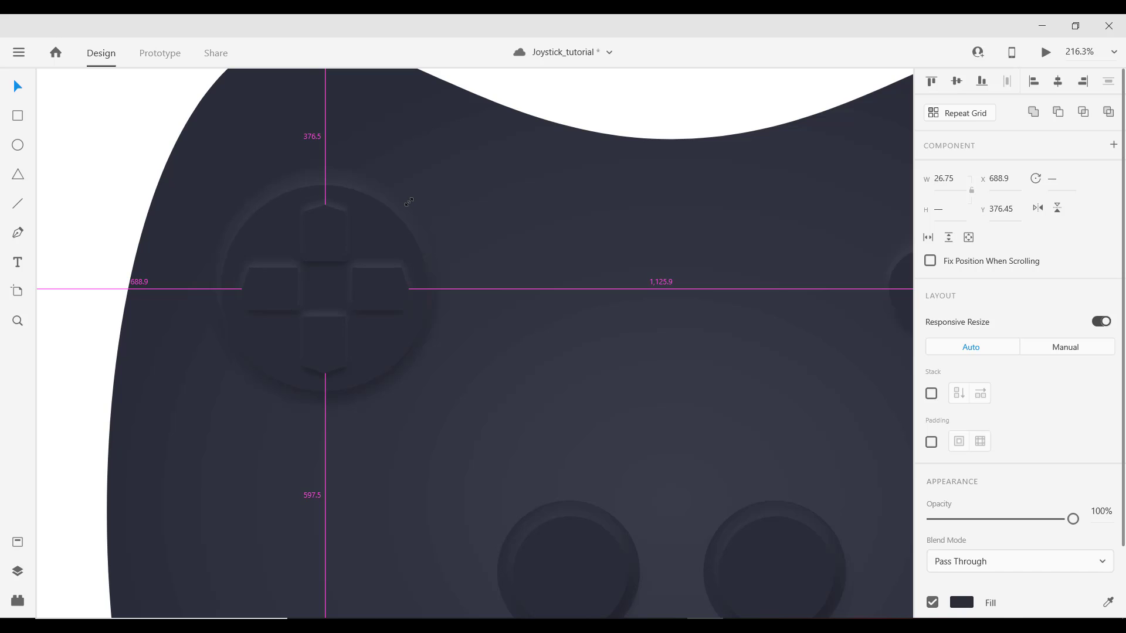
click(500, 234)
- Save the document and give the letter Y a white #FFFFFF shadow with Y offset 1 and blur 5, adjusting the shadow's opacity
key(ctrl+0)
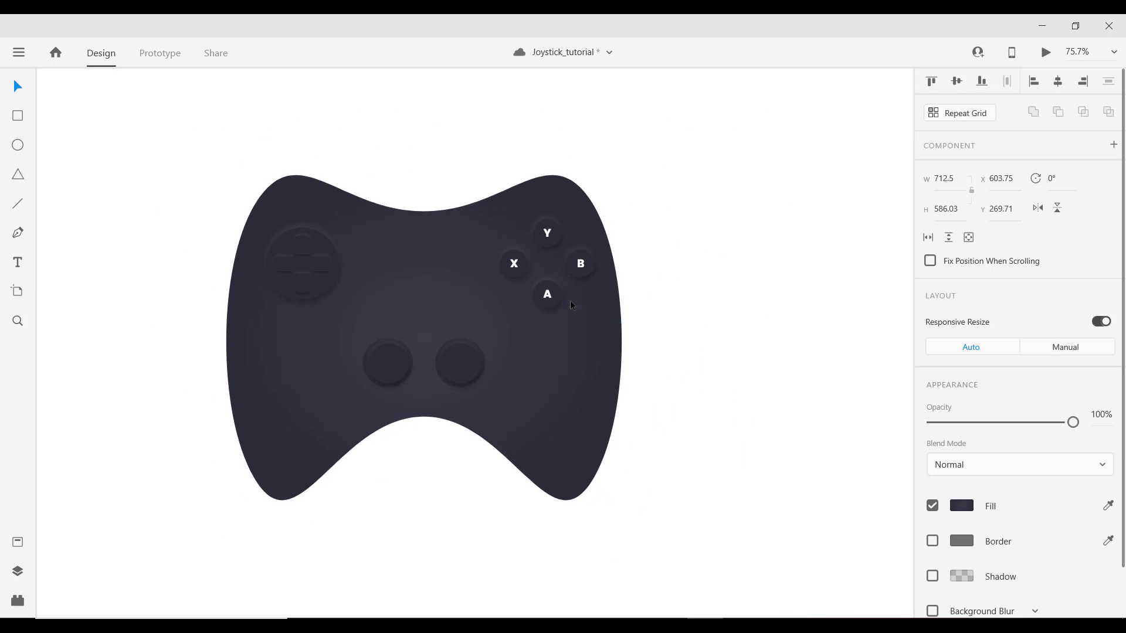
scroll(543, 252, up, 2)
scroll(550, 241, up, 2)
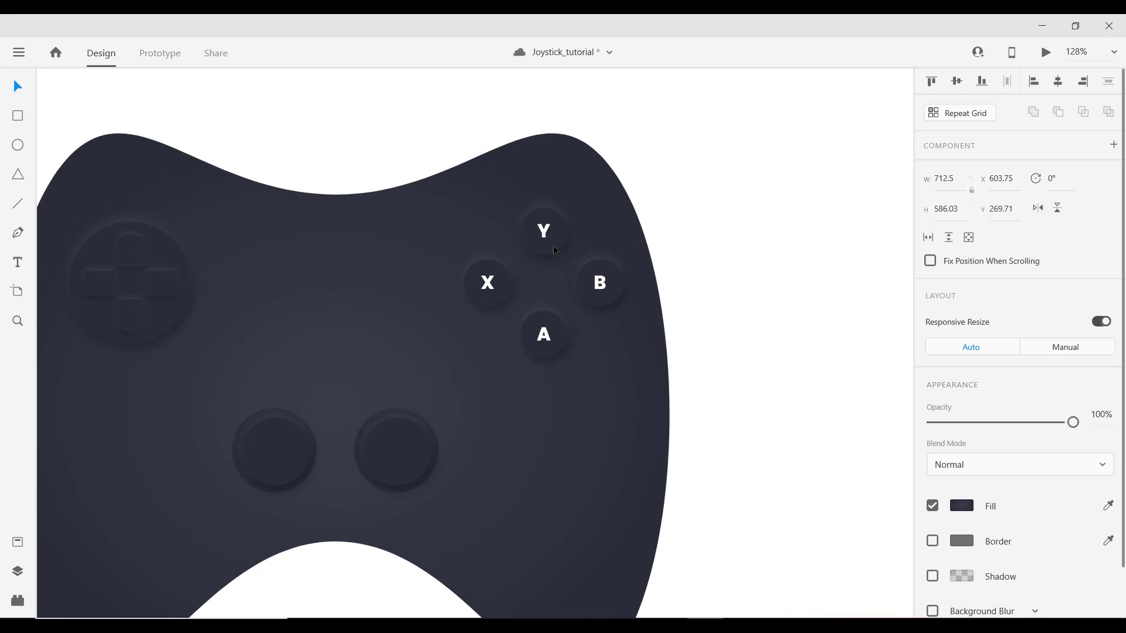
double_click(545, 234)
scroll(985, 469, down, 4)
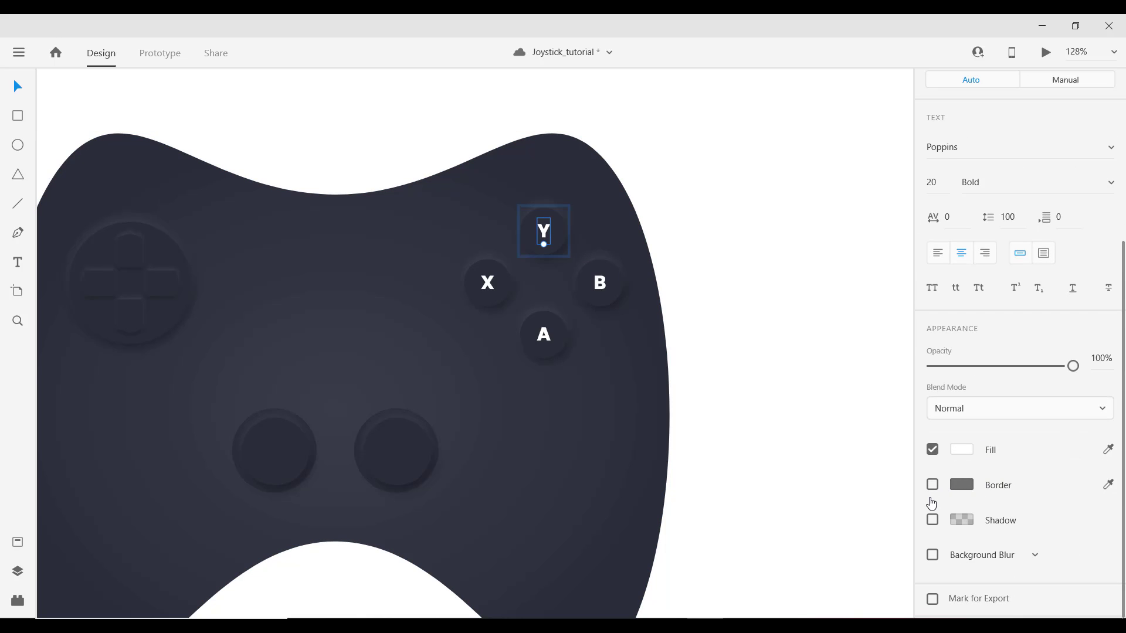
key(ctrl+s)
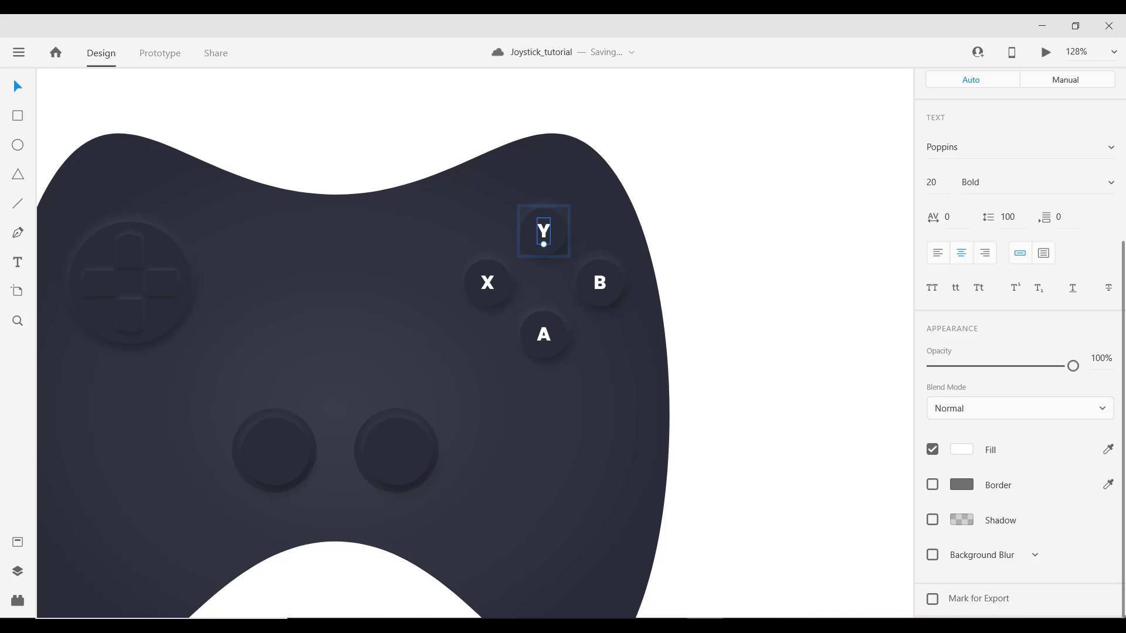
click(933, 520)
click(1040, 548)
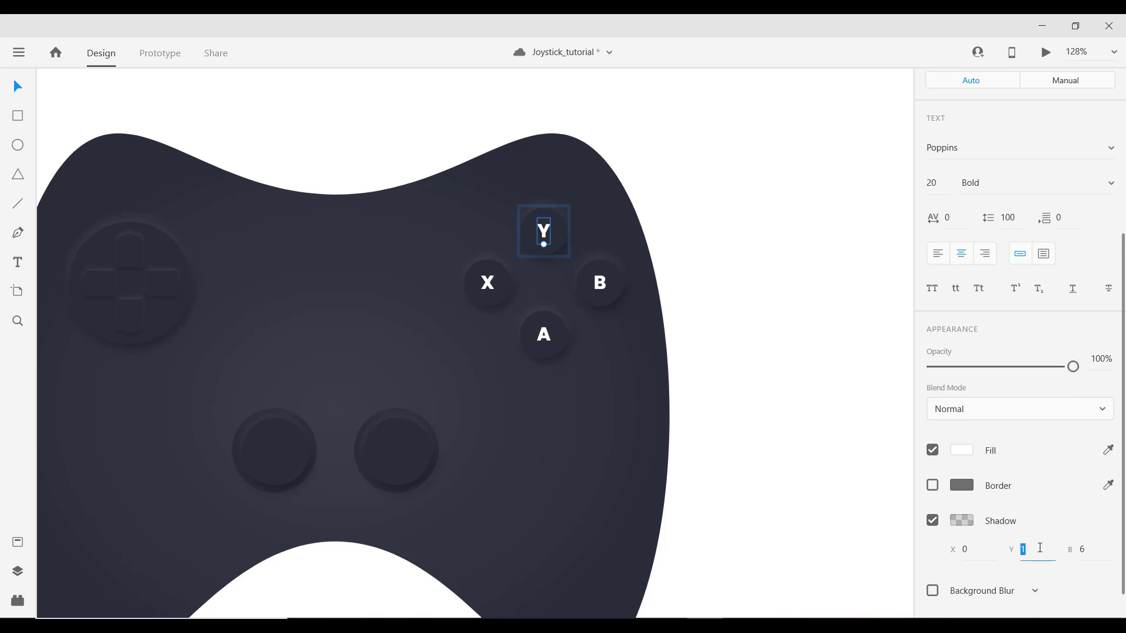
click(962, 521)
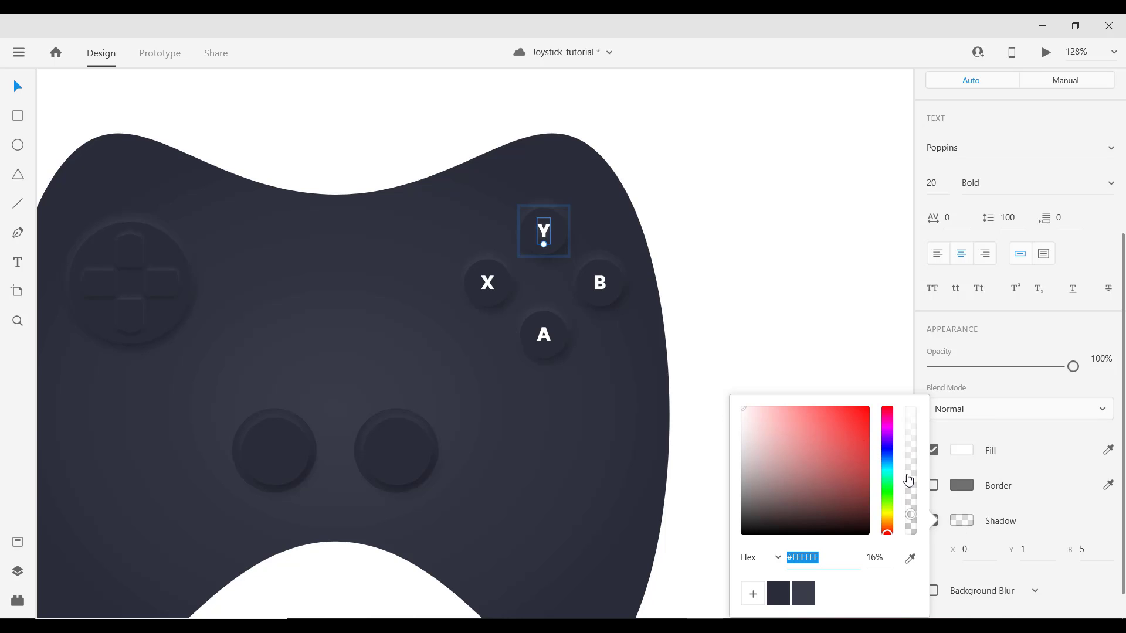
drag(911, 520, 915, 512)
- Copy the letter Y and paste its appearance onto the letter X
drag(544, 240, 522, 240)
right_click(523, 237)
click(554, 101)
click(467, 291)
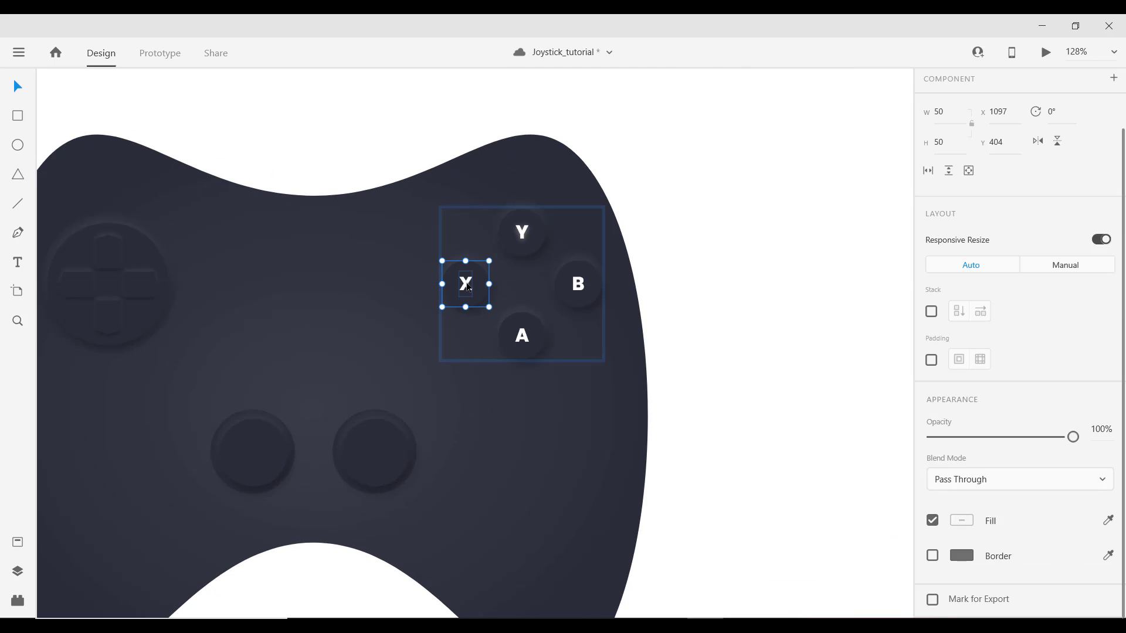
double_click(466, 287)
right_click(467, 286)
click(517, 146)
- Paste the copied letter appearance onto the letters B and A
click(578, 284)
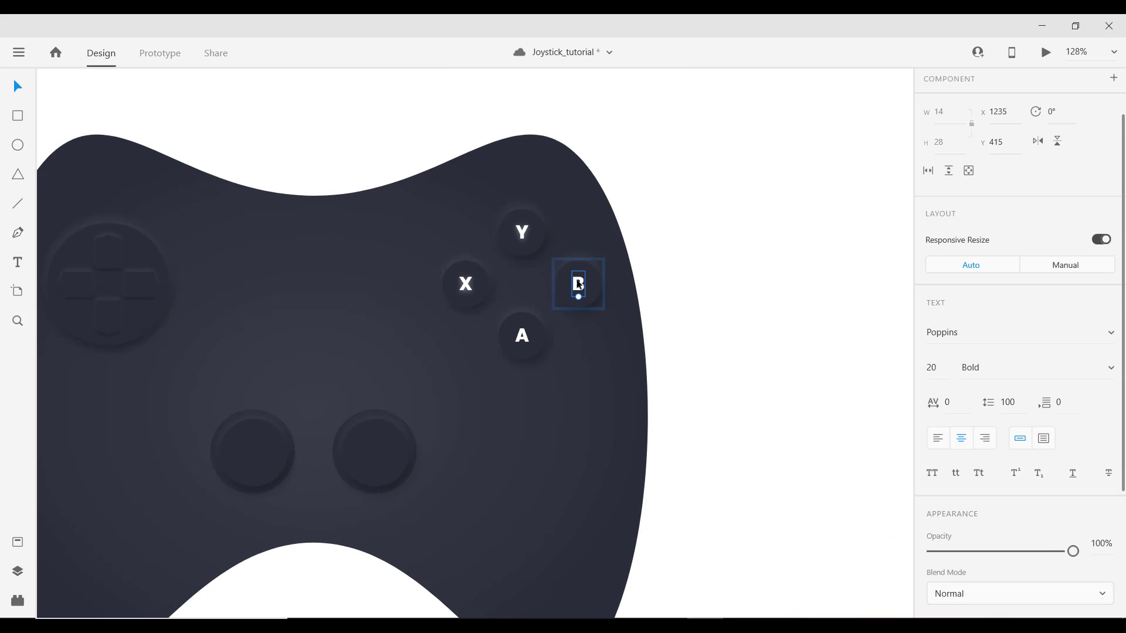
right_click(574, 283)
click(616, 146)
click(522, 336)
right_click(524, 336)
click(568, 149)
- Group the two large circular controls in the middle of the controller and move them up 20 px
scroll(522, 361, down, 8)
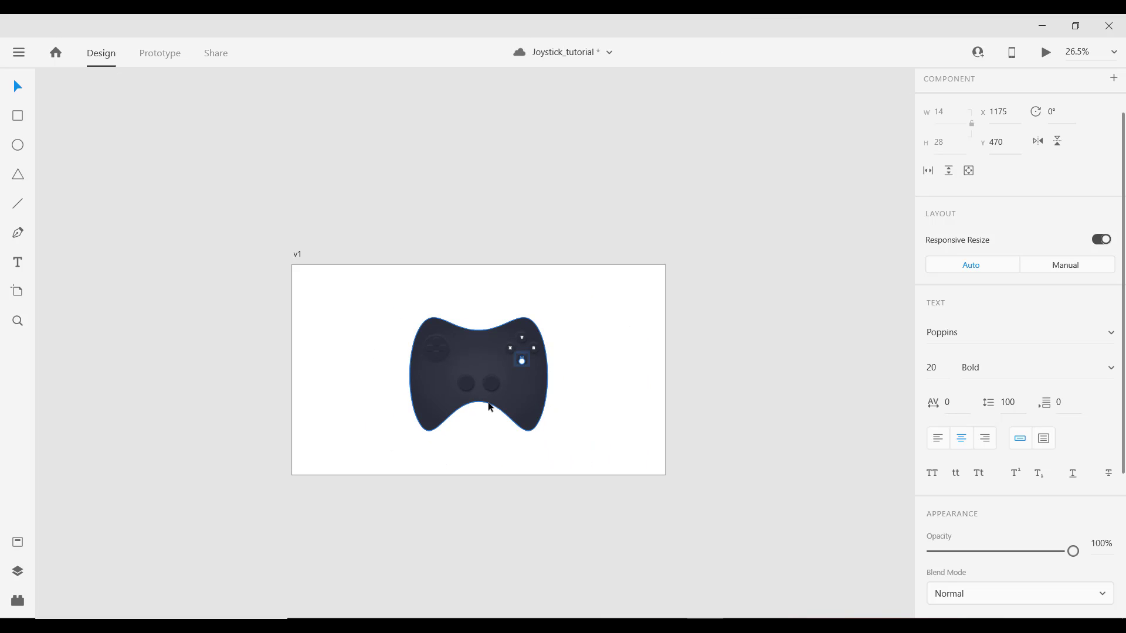
click(428, 402)
scroll(427, 402, up, 3)
scroll(587, 382, up, 2)
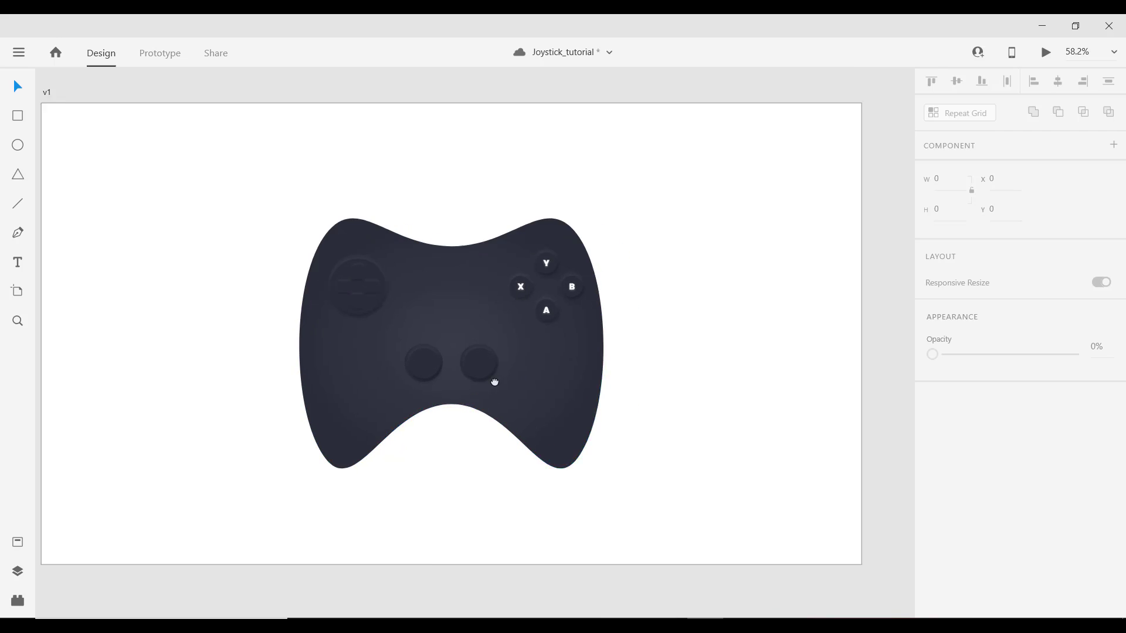
click(386, 368)
key(ctrl+g)
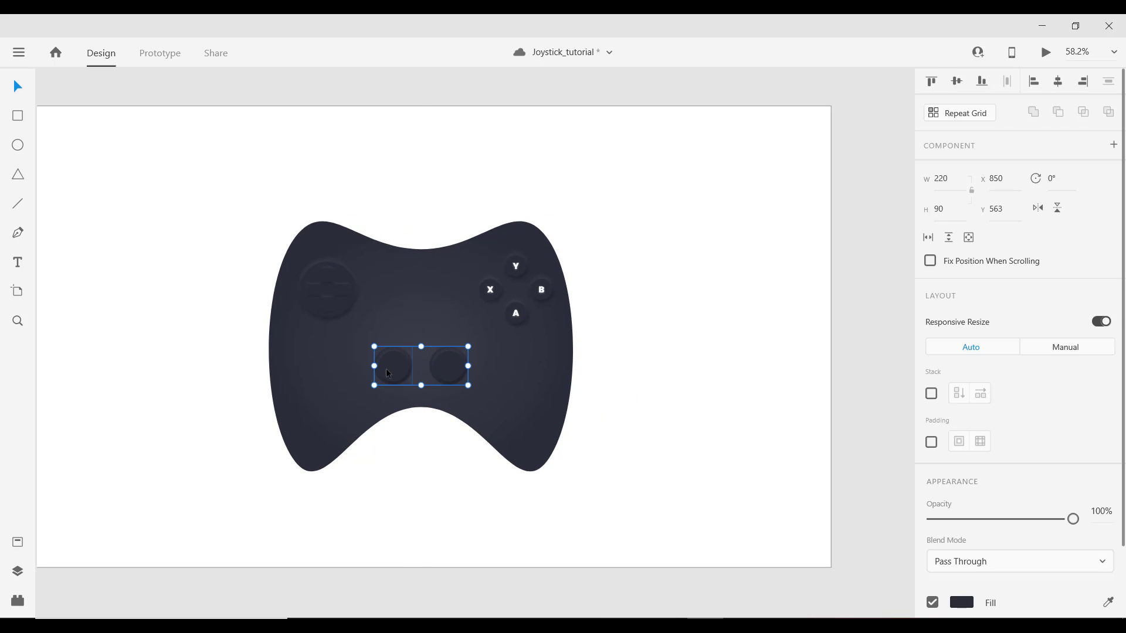
key(shift+Up)
key(shift+Up)
key(shift+Up)
key(shift+Down)
- Reshape the controller body by moving its bottom center anchor slightly up and its top center anchor down to Y 345
click(419, 409)
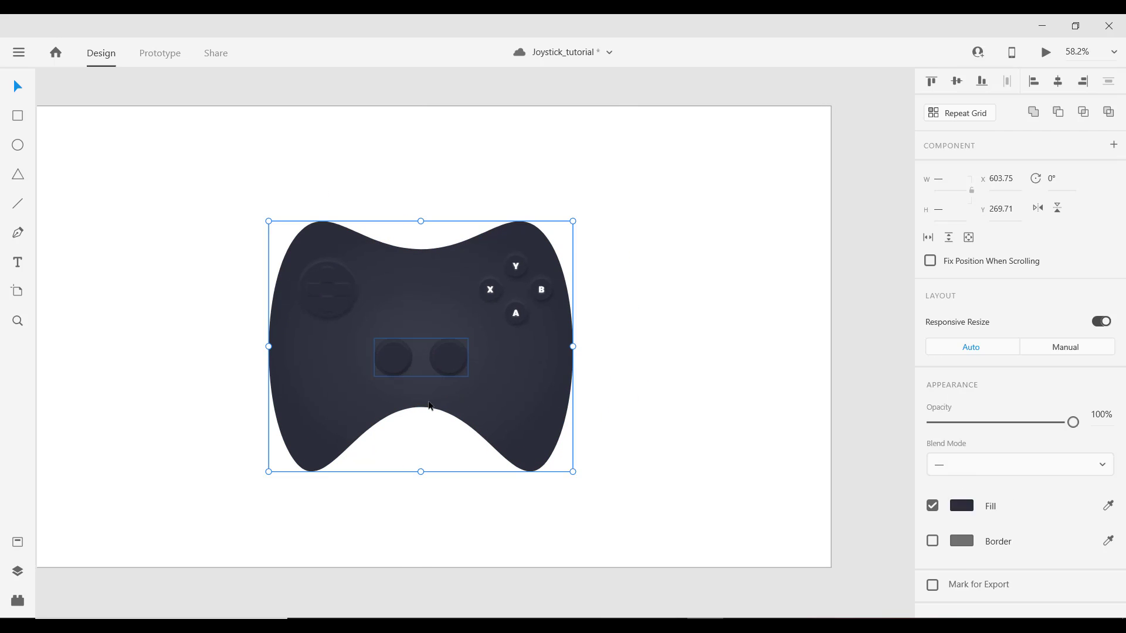
double_click(421, 404)
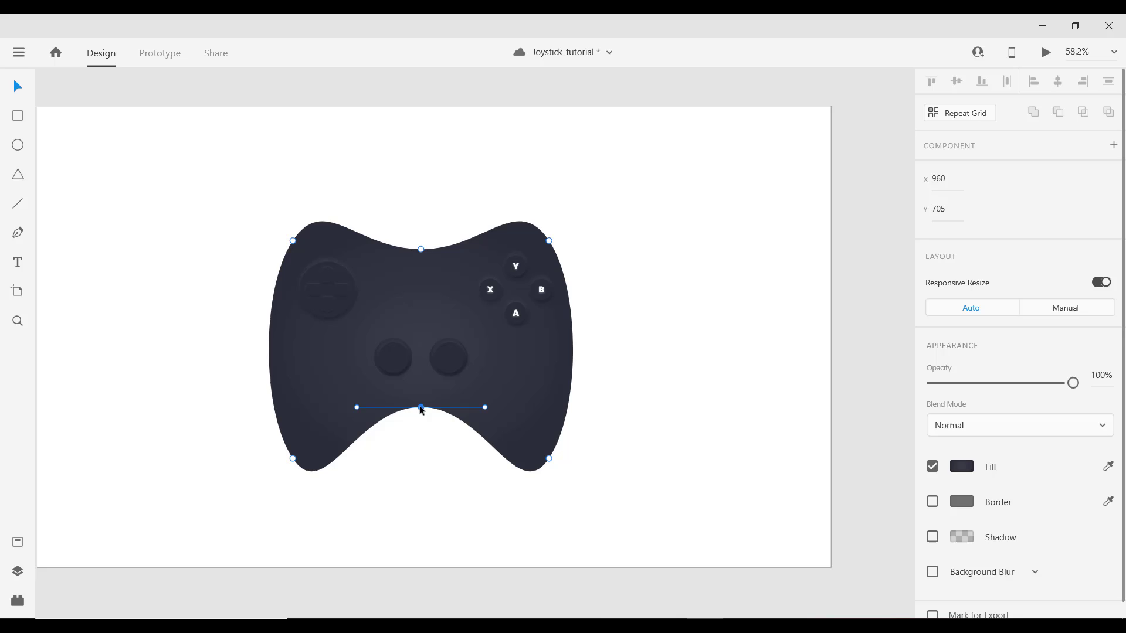
click(421, 250)
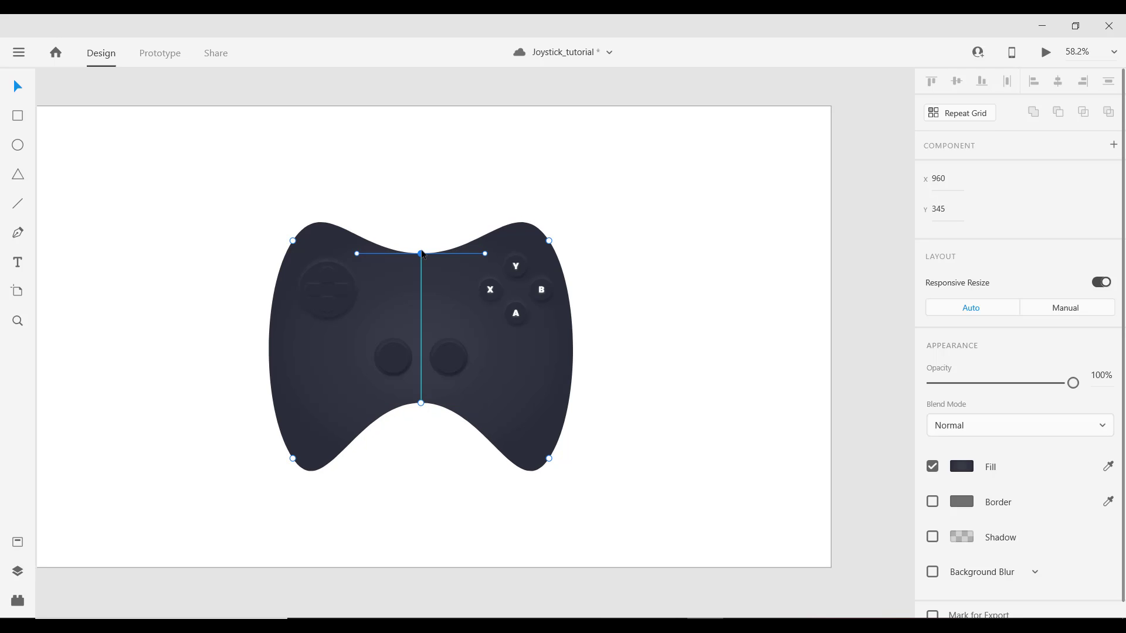
click(698, 309)
- Select the v1 artboard and open its preview to examine the finished controller
scroll(689, 308, down, 2)
scroll(663, 332, up, 1)
drag(663, 332, 602, 305)
click(120, 109)
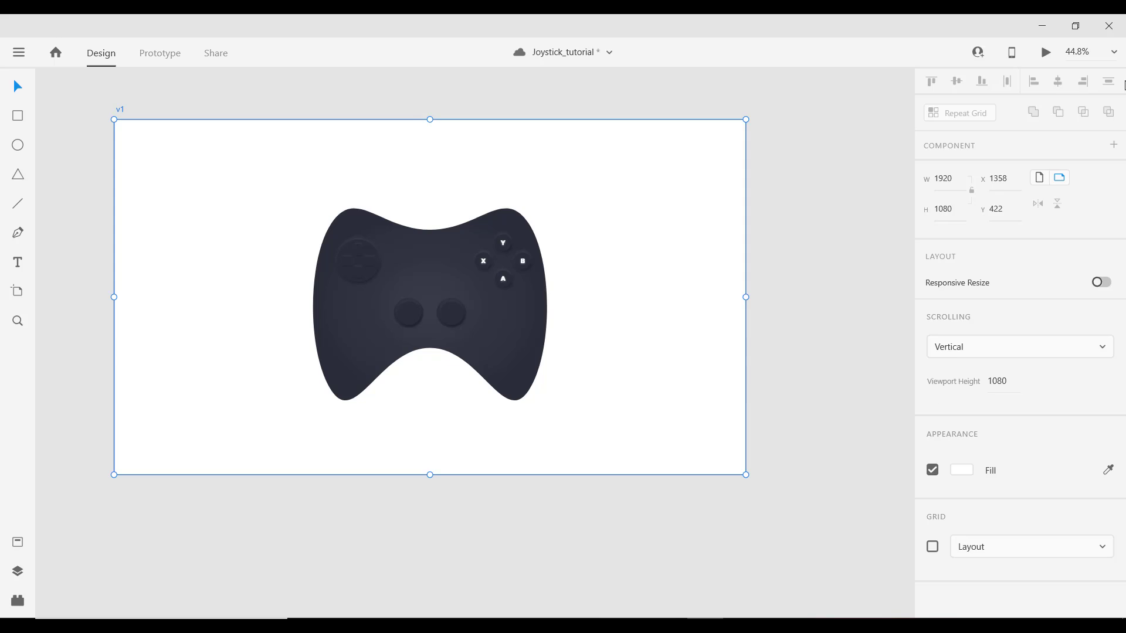
click(1047, 53)
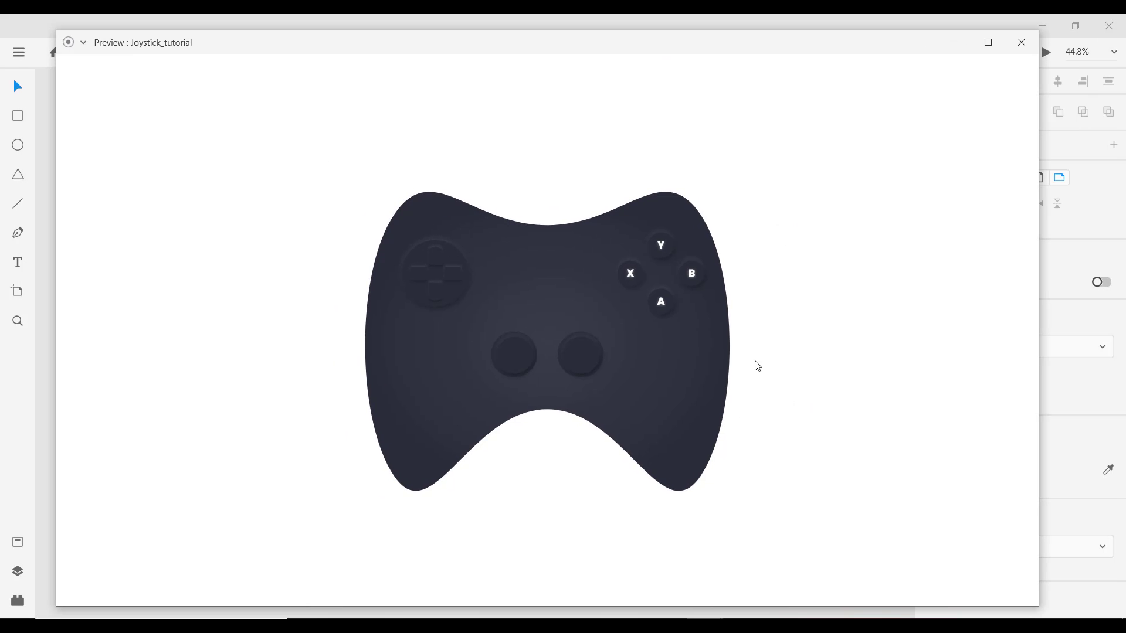